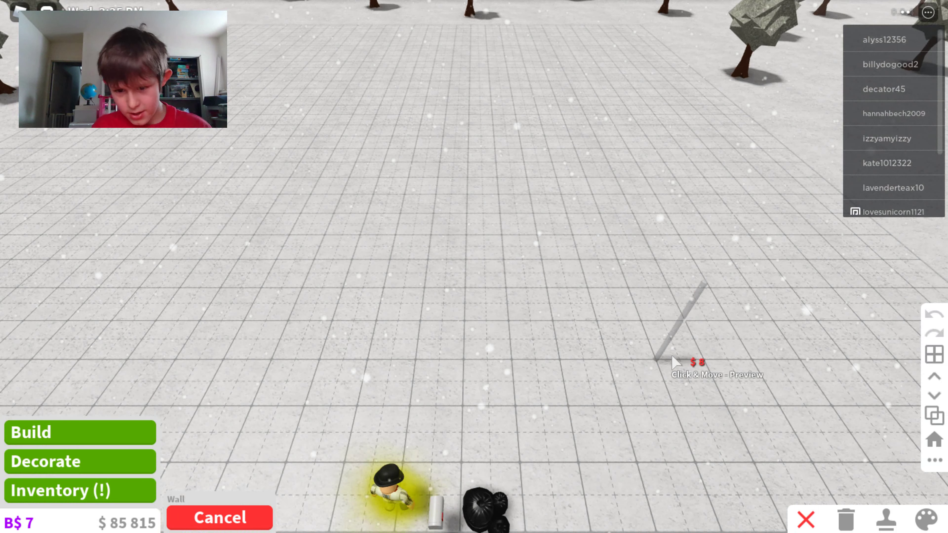
Step: Stretch a grey wall out to the left to continue the outline around the entrance notch
mouse_move(672, 364)
mouse_down()
mouse_move(303, 374)
mouse_move(316, 368)
mouse_up()
key(a)
key(w)
key(e)
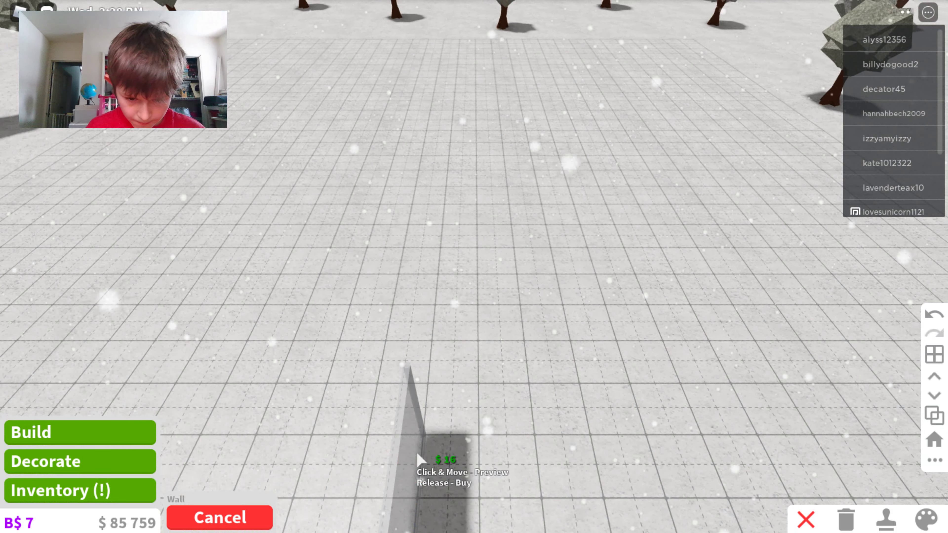
mouse_move(422, 450)
mouse_down()
mouse_move(373, 444)
mouse_move(402, 393)
mouse_up()
key(a)
key(e)
key(s)
key(w)
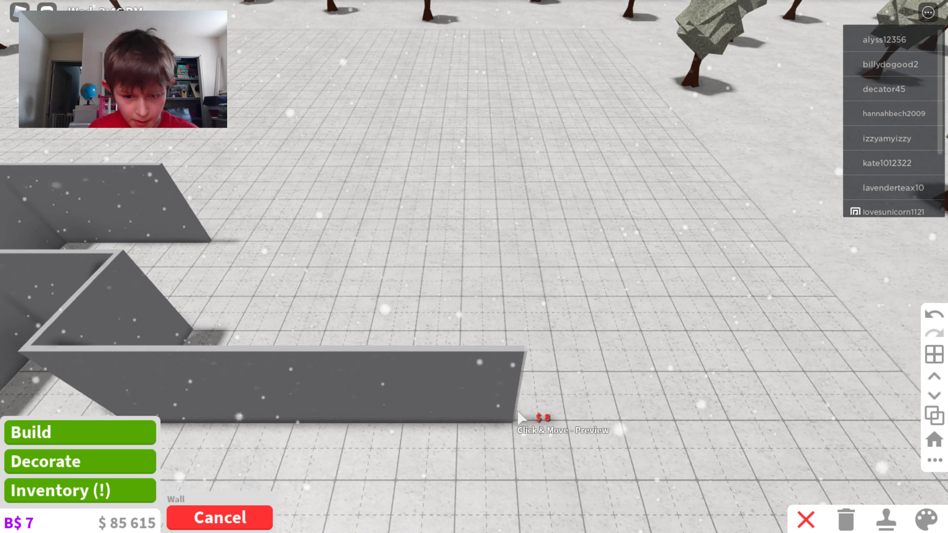
key(w)
drag(522, 430, 522, 426)
key(s)
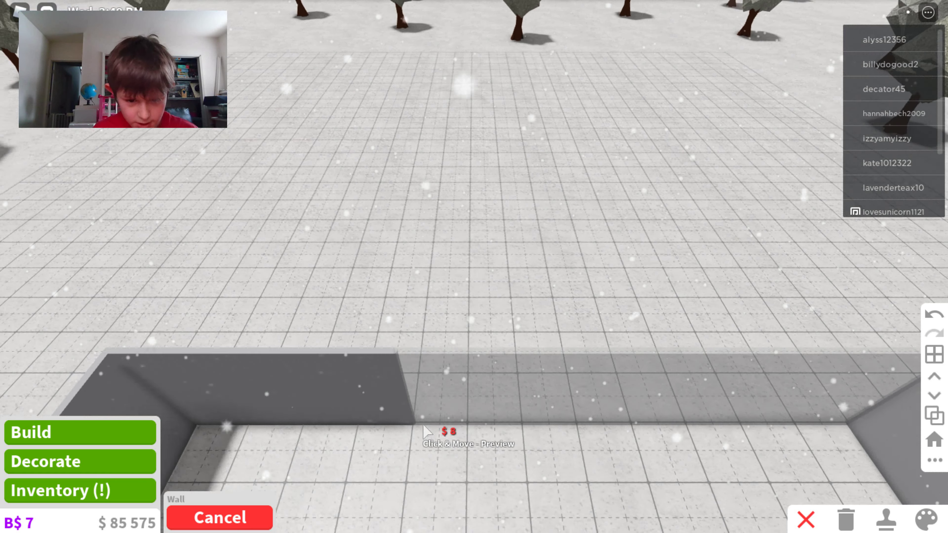
scroll(427, 433, down, 5)
mouse_move(470, 297)
mouse_down()
mouse_move(578, 418)
mouse_move(455, 322)
mouse_move(380, 387)
mouse_move(304, 415)
mouse_move(261, 414)
mouse_up()
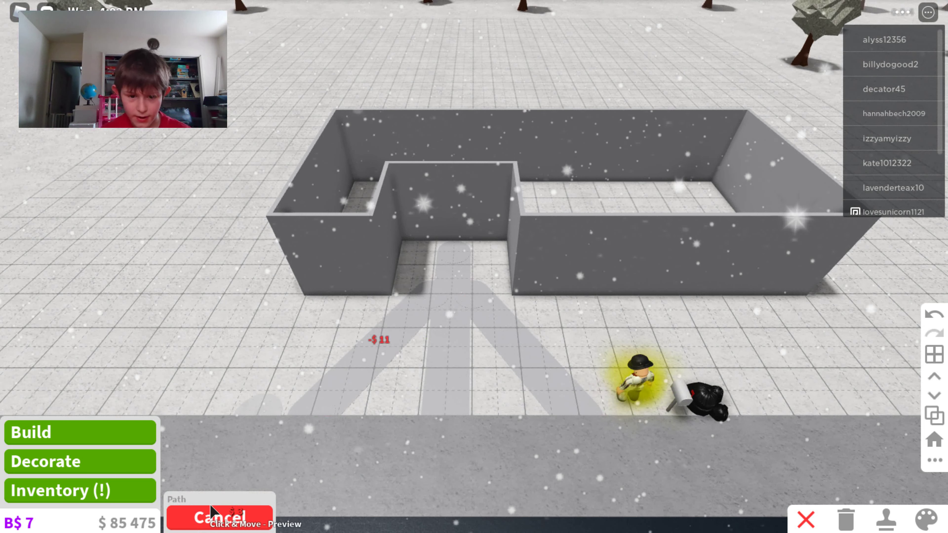
click(219, 517)
click(927, 519)
click(539, 383)
click(556, 195)
click(541, 217)
text(co)
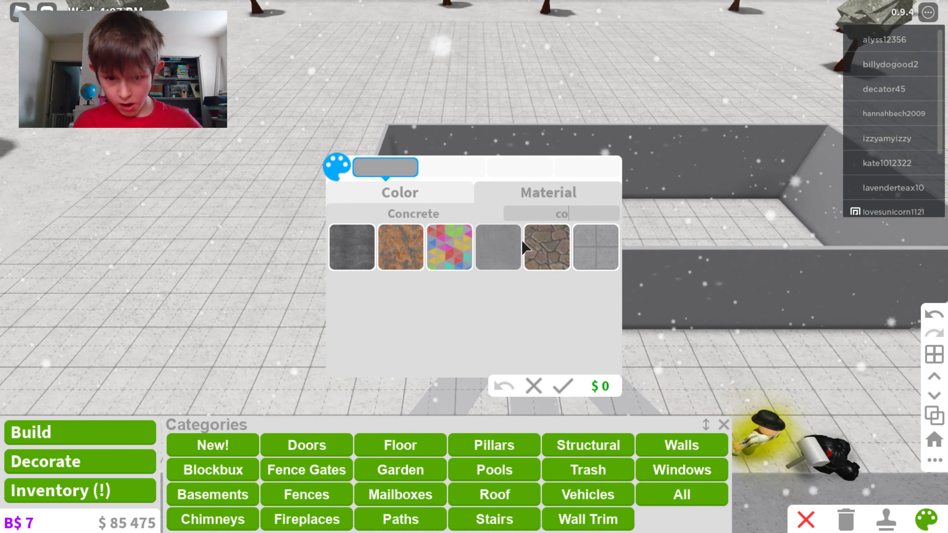
click(562, 387)
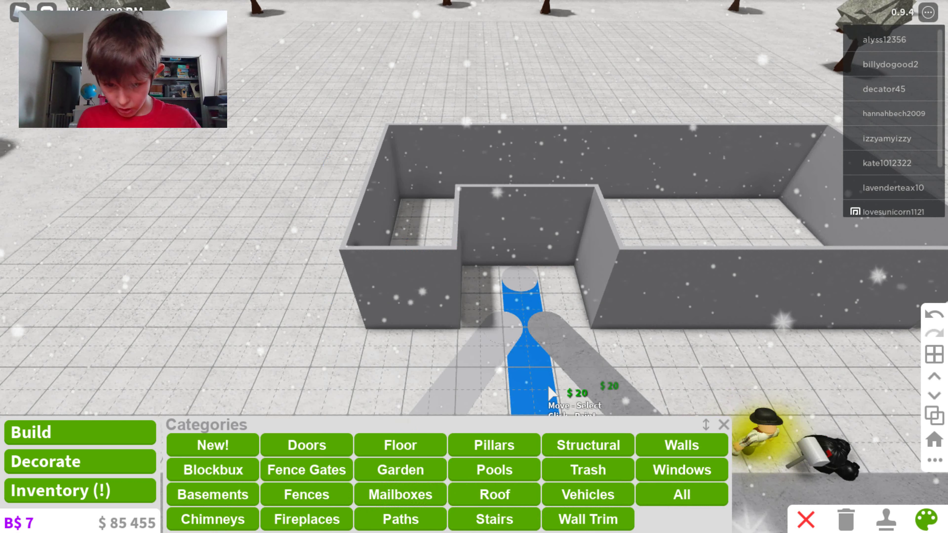
click(515, 373)
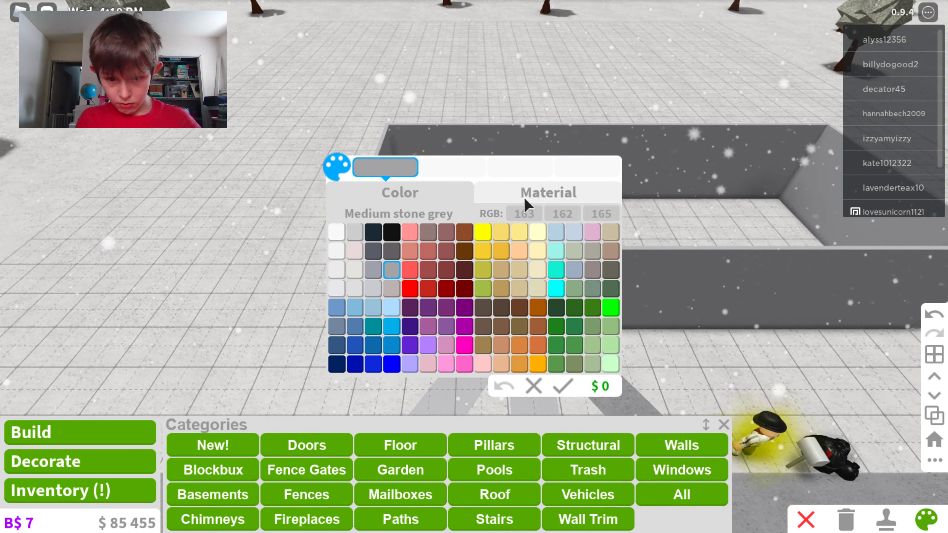
click(526, 198)
text(co)
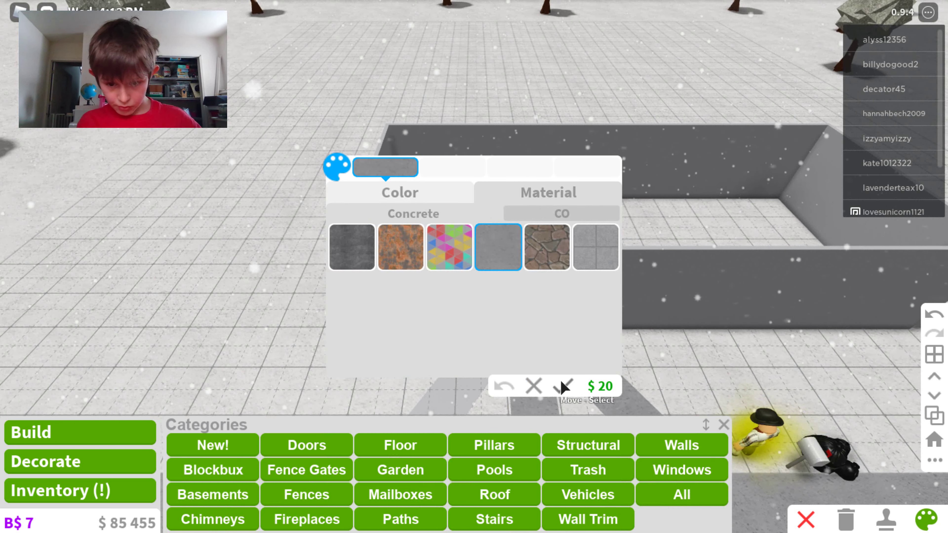
click(526, 385)
click(462, 391)
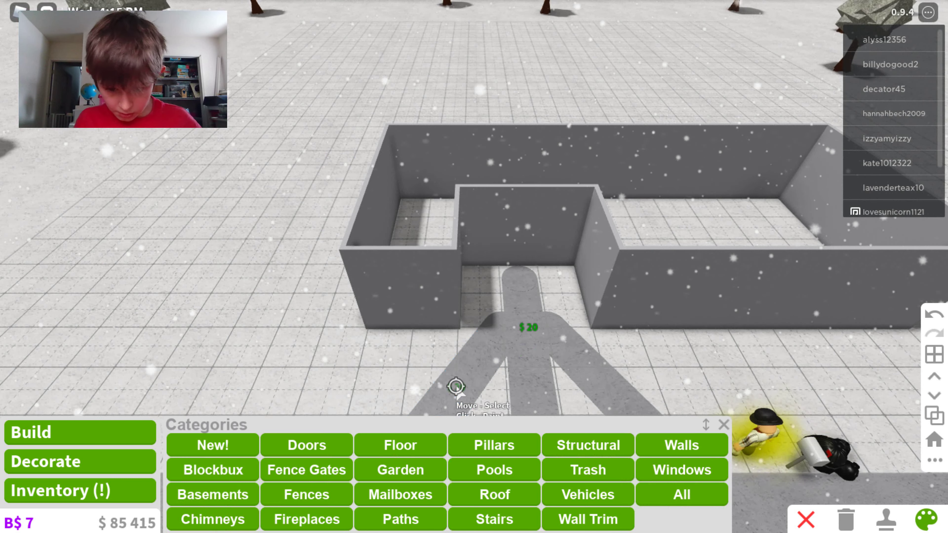
scroll(857, 493, down, 3)
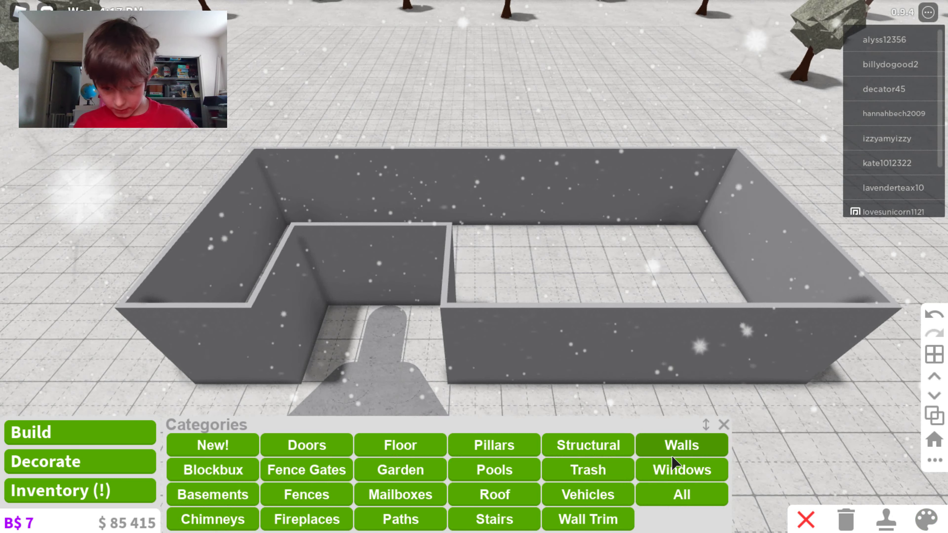
click(672, 456)
Step: Zoom the camera out and back in over the house interior
scroll(579, 359, up, 3)
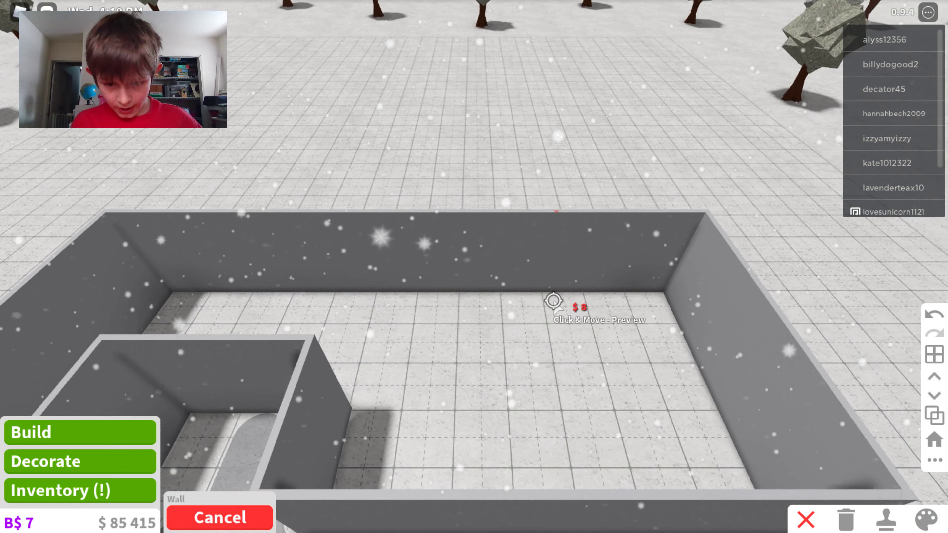
click(554, 301)
scroll(567, 360, down, 2)
scroll(567, 372, up, 2)
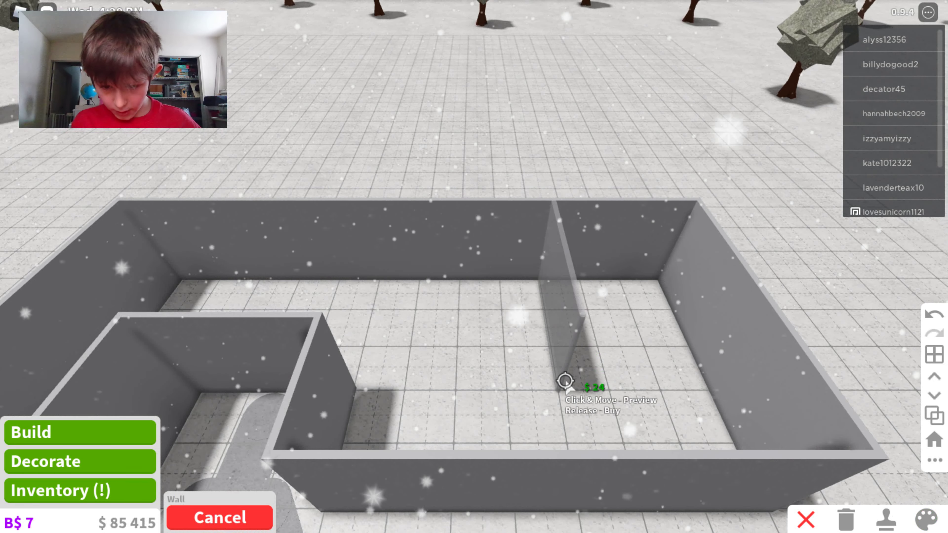
click(566, 382)
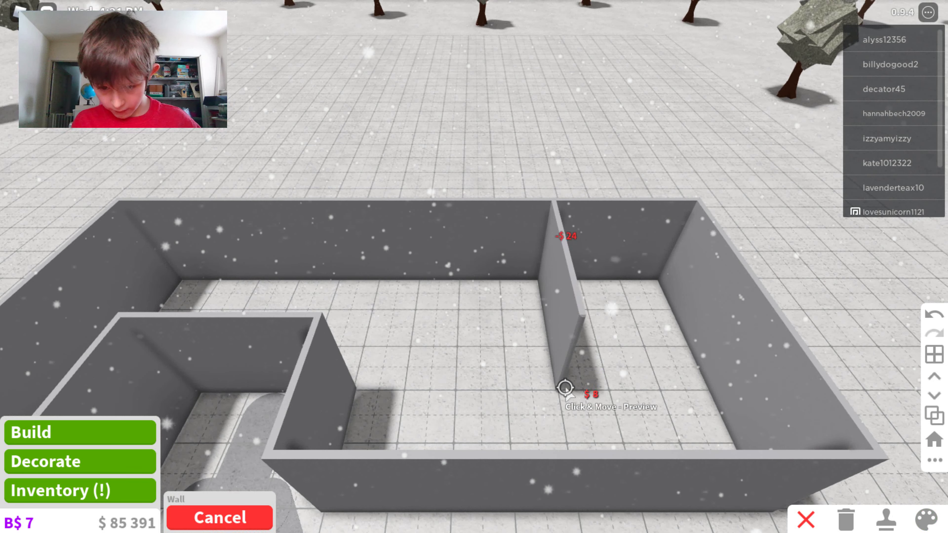
drag(566, 388, 586, 492)
key(s)
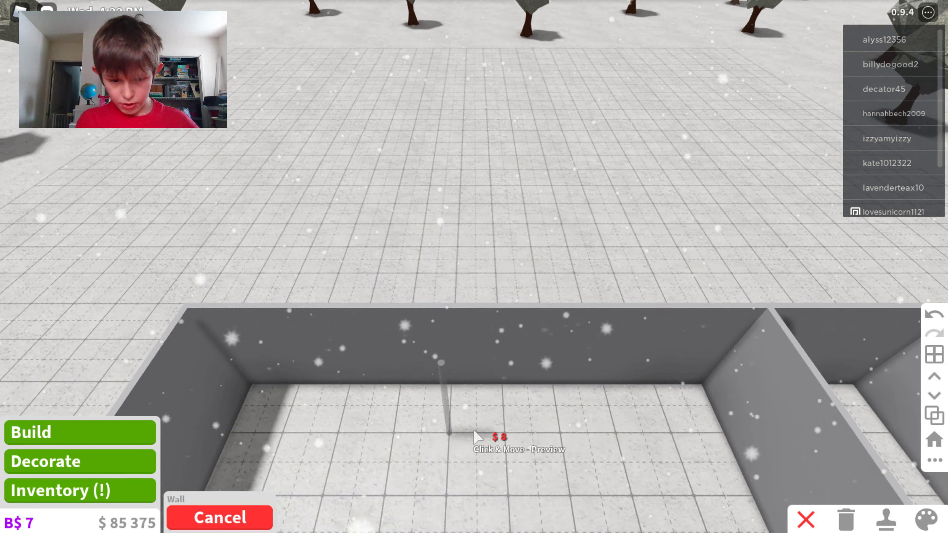
key(a)
key(s)
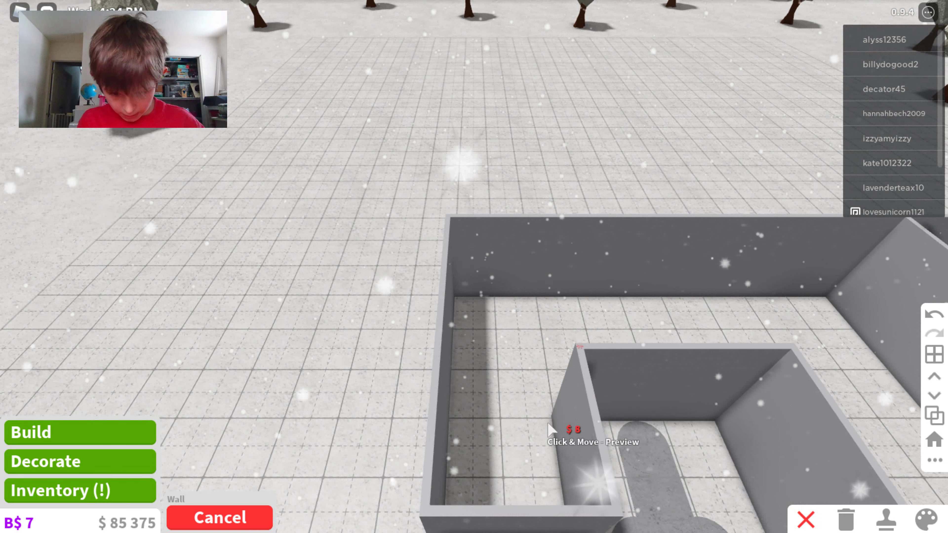
drag(552, 429, 477, 421)
key(Left)
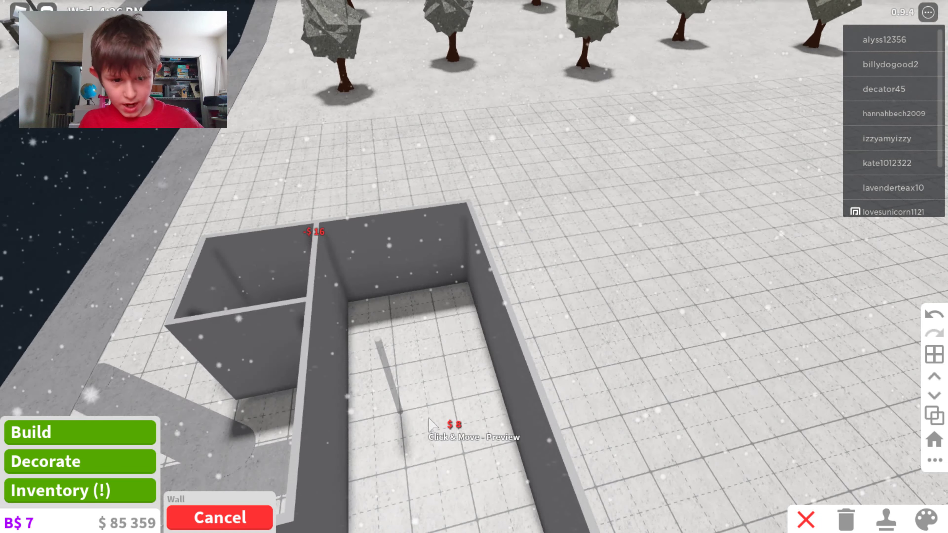
key(w)
key(Left)
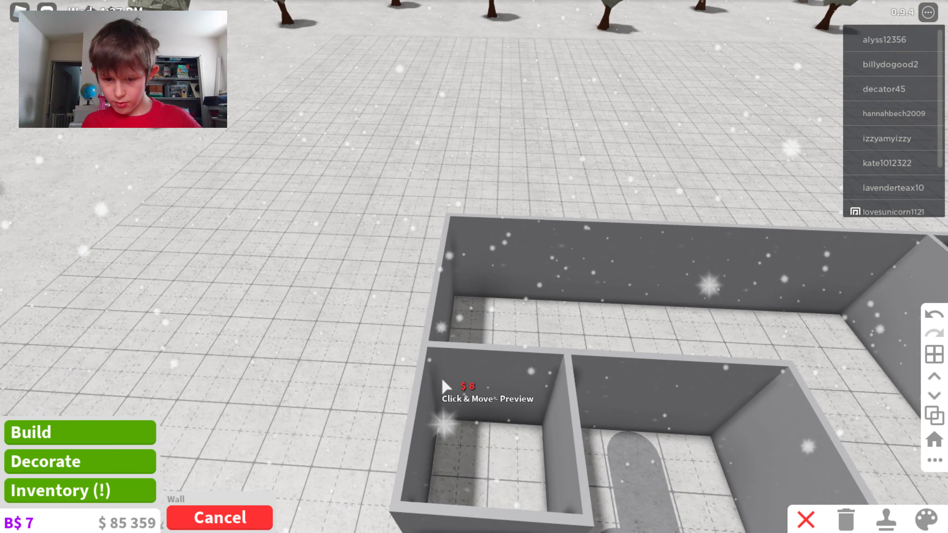
scroll(501, 411, down, 3)
scroll(460, 411, up, 2)
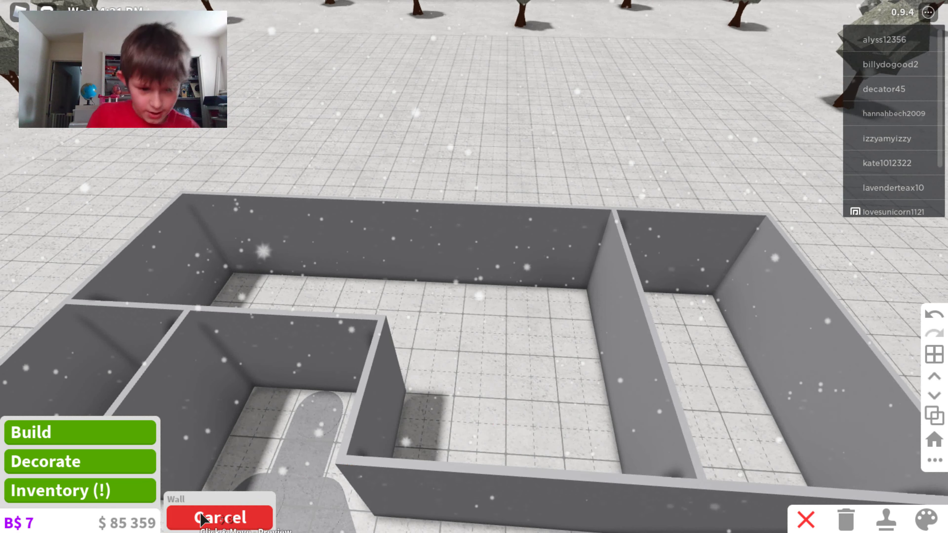
click(198, 521)
scroll(678, 450, down, 3)
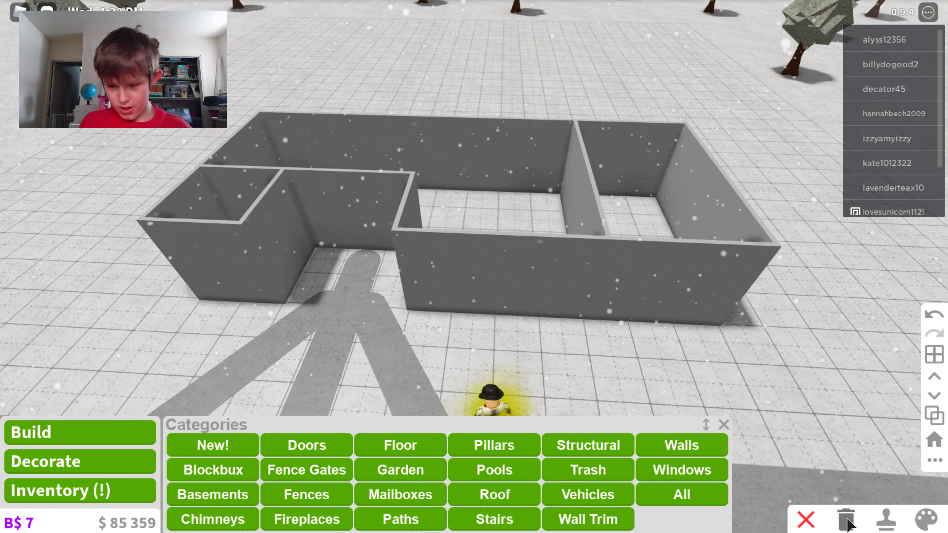
click(847, 521)
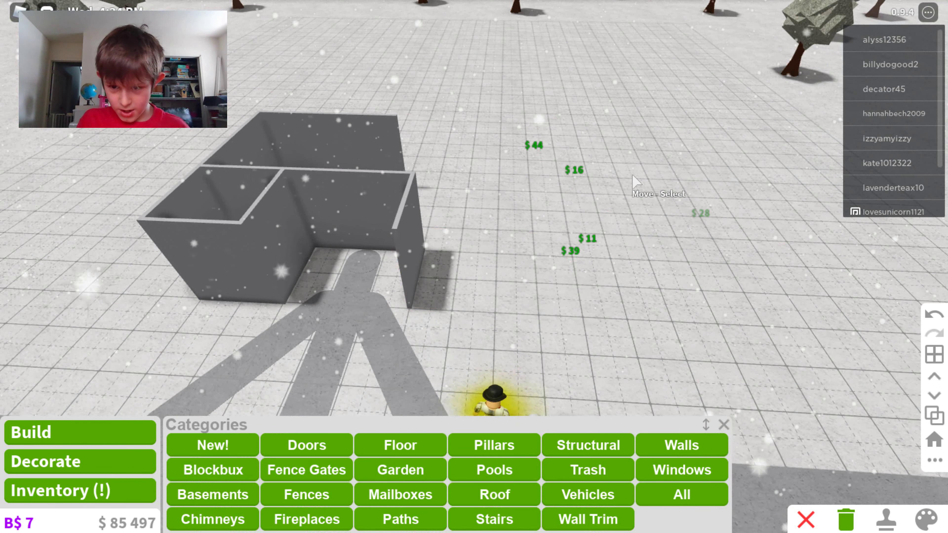
click(355, 191)
click(329, 329)
click(284, 332)
click(388, 348)
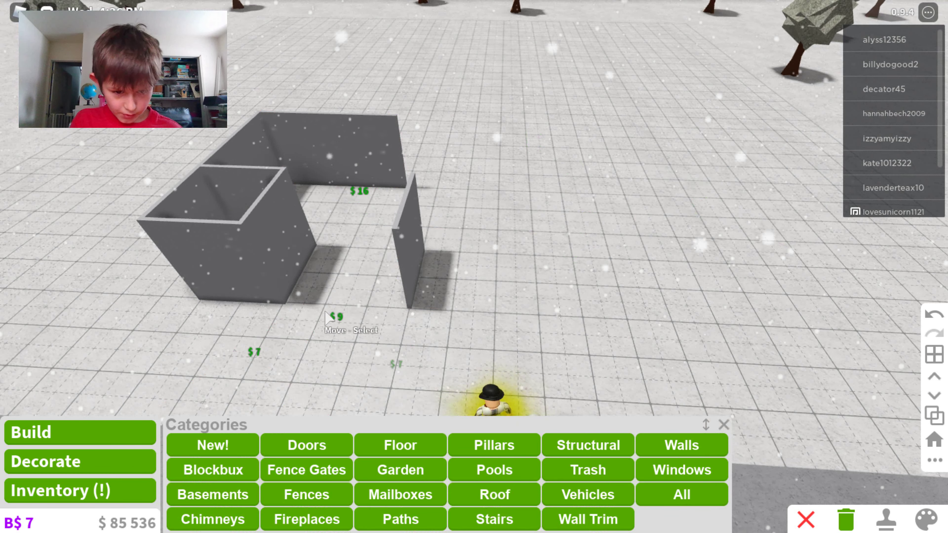
click(411, 235)
click(243, 240)
click(228, 218)
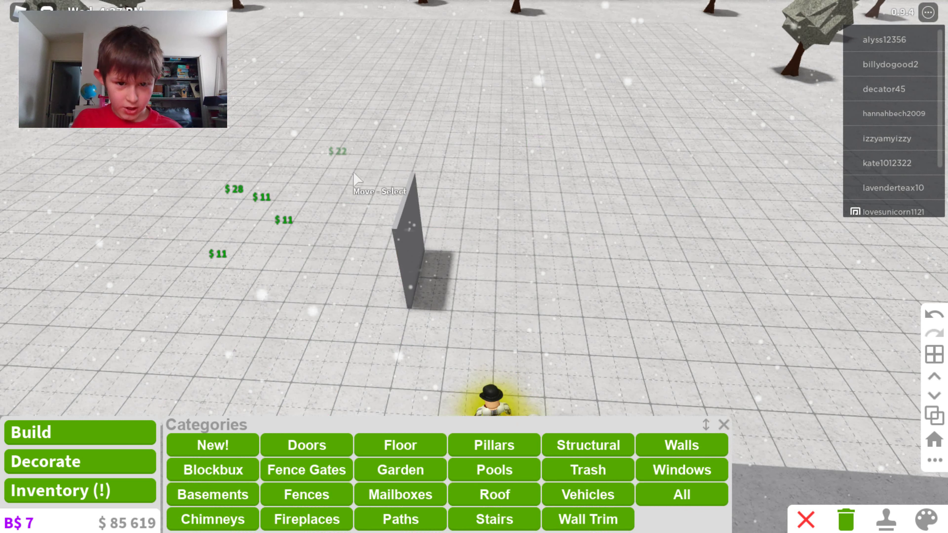
click(408, 258)
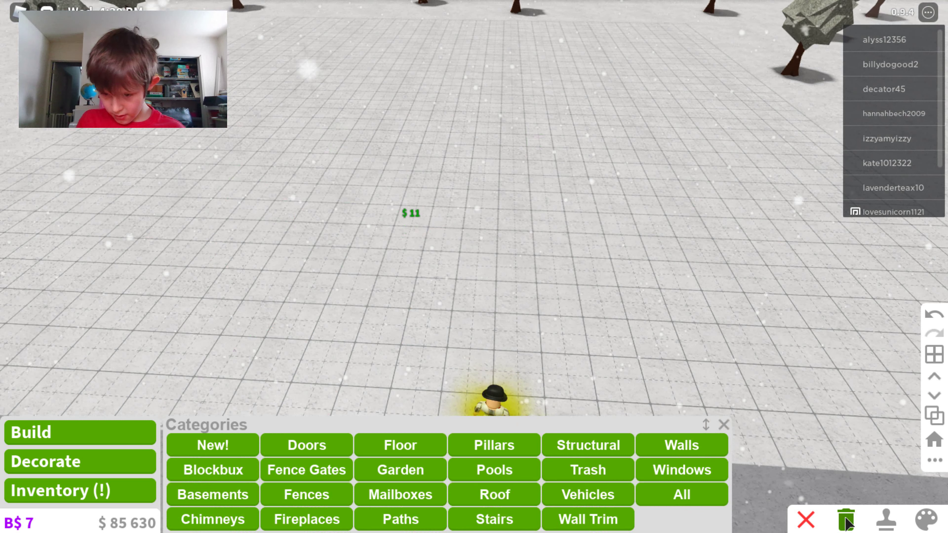
click(685, 451)
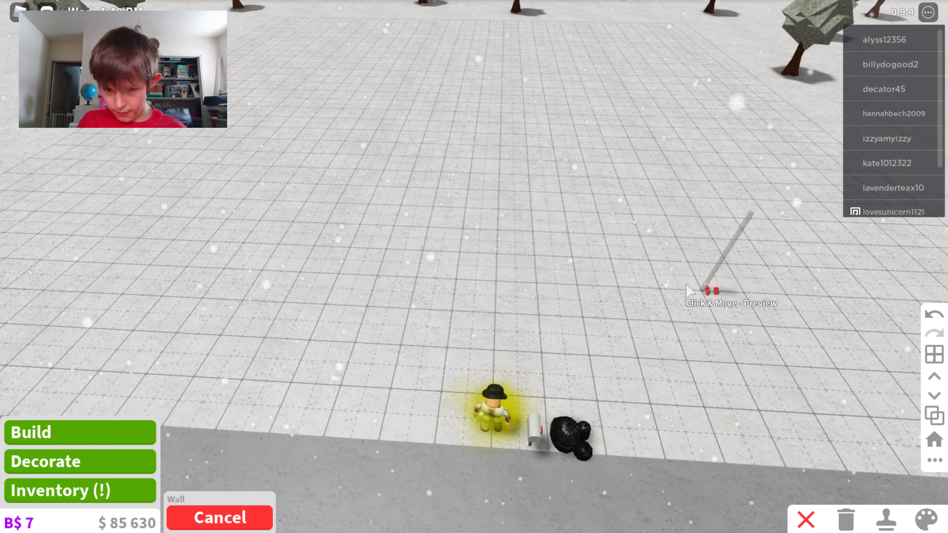
click(688, 290)
click(541, 267)
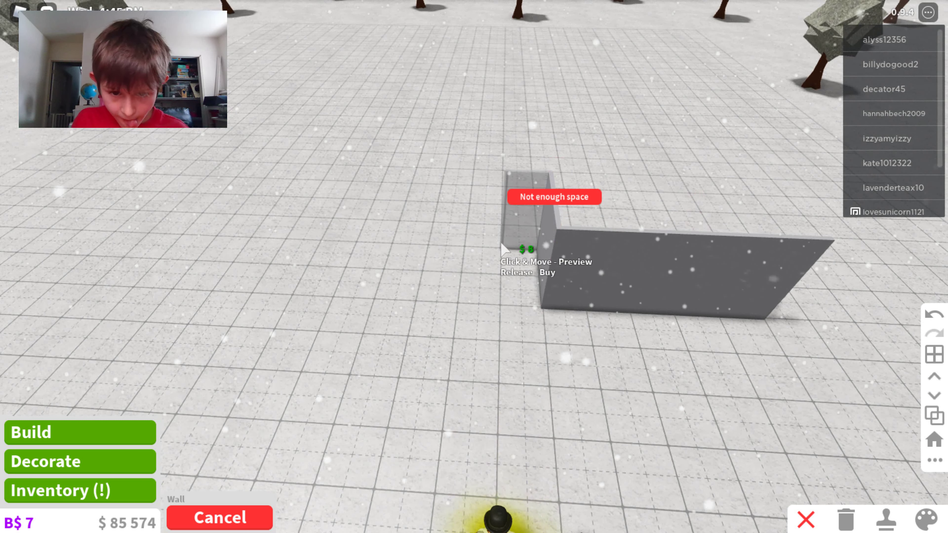
click(420, 248)
click(418, 298)
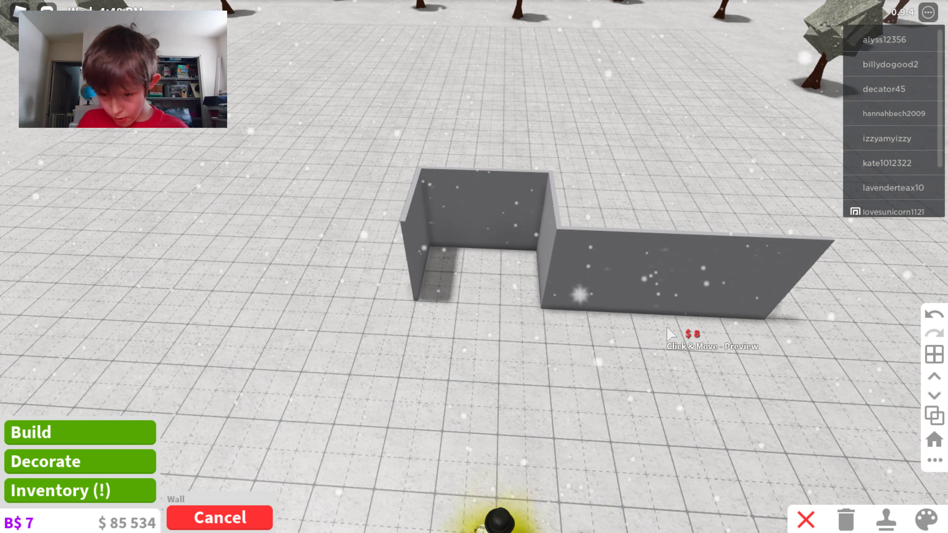
key(a)
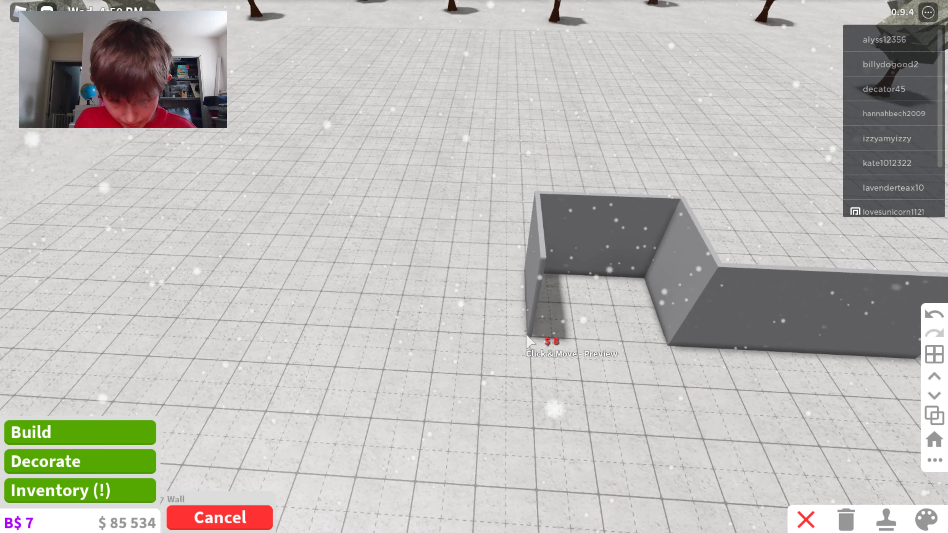
Step: Extend a wall left from the existing one and add a segment closing the irregular outline
mouse_move(481, 327)
mouse_down()
mouse_move(314, 328)
mouse_move(325, 312)
mouse_move(334, 322)
mouse_move(322, 330)
mouse_move(333, 296)
mouse_move(438, 297)
mouse_up()
key(w)
key(w)
mouse_move(408, 328)
mouse_down()
mouse_move(401, 354)
mouse_move(589, 360)
mouse_move(610, 354)
mouse_move(510, 314)
mouse_move(667, 281)
mouse_move(546, 279)
mouse_move(540, 289)
mouse_move(500, 268)
mouse_move(481, 318)
mouse_move(475, 304)
mouse_move(493, 314)
mouse_move(502, 303)
mouse_move(456, 329)
mouse_move(548, 336)
mouse_up()
mouse_move(549, 336)
mouse_down()
mouse_move(543, 368)
mouse_move(534, 338)
mouse_move(532, 383)
mouse_up()
scroll(545, 366, up, 4)
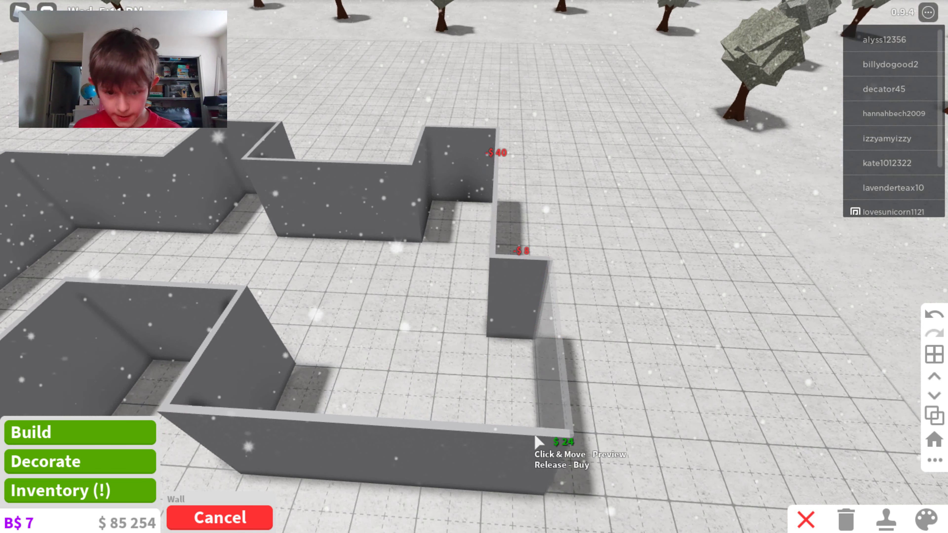
drag(542, 482, 542, 482)
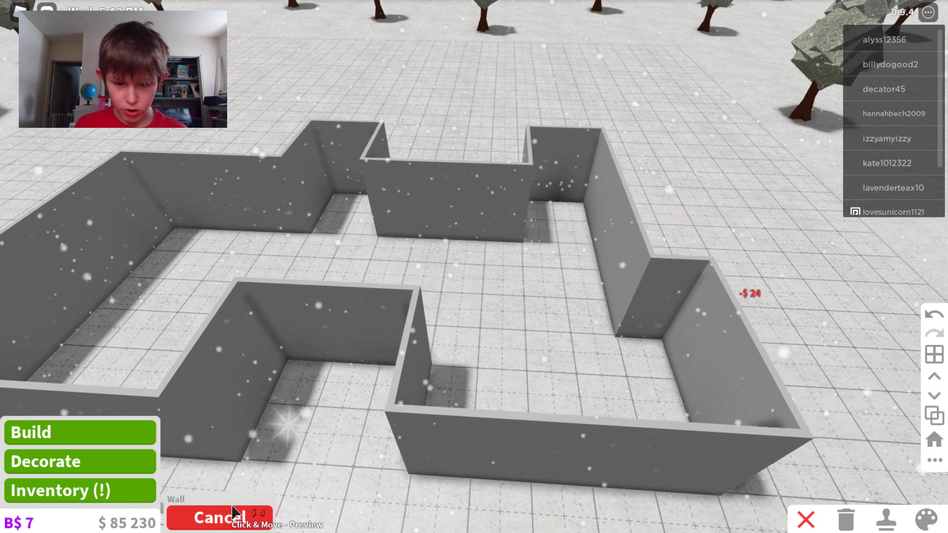
click(251, 515)
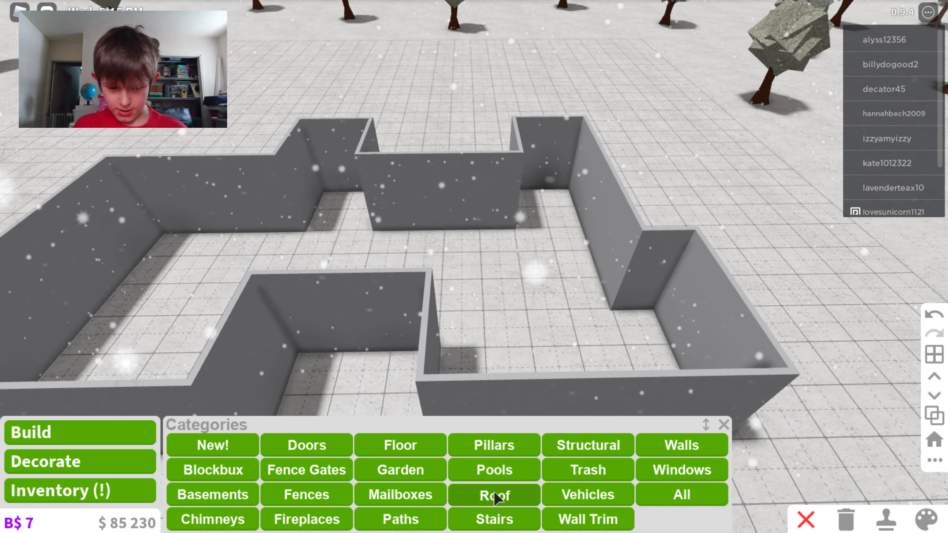
click(496, 495)
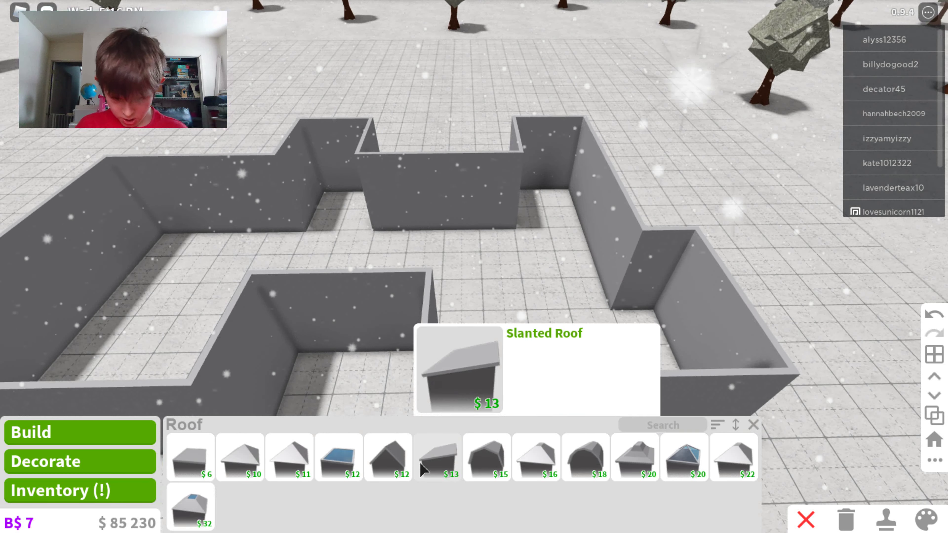
click(388, 465)
right_click(481, 254)
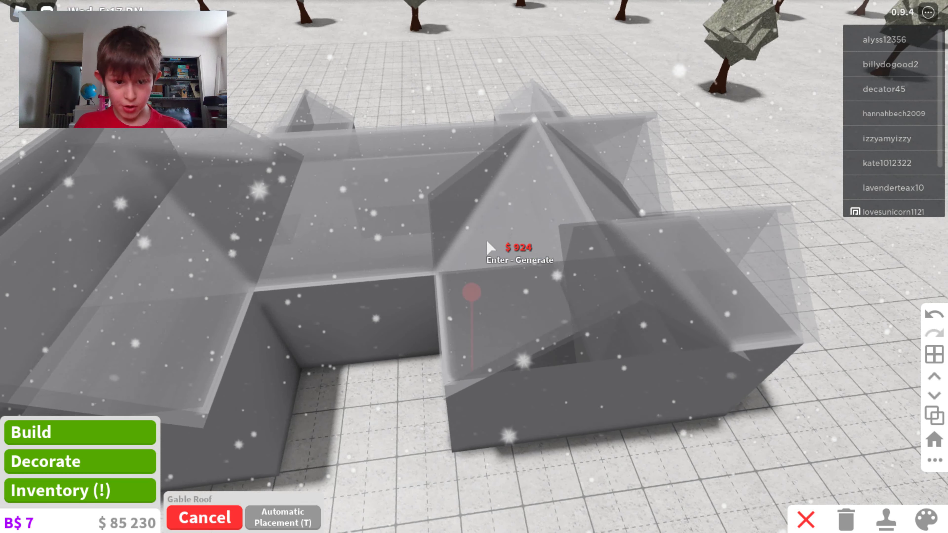
key(Left)
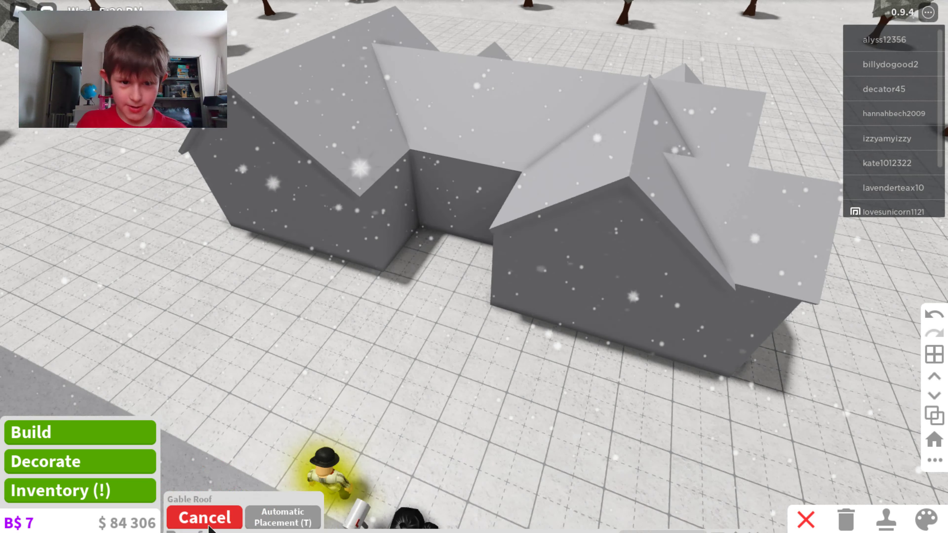
click(204, 518)
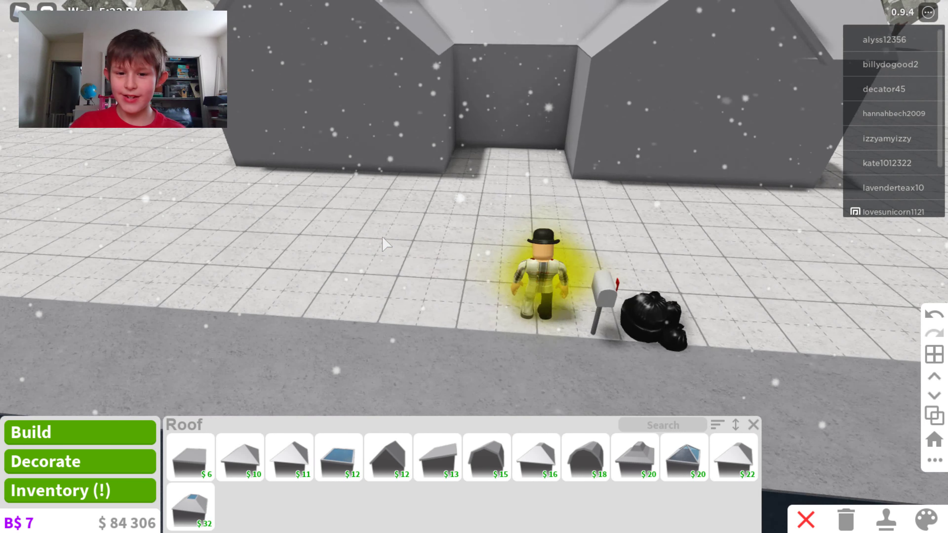
scroll(385, 244, up, 5)
scroll(384, 245, down, 4)
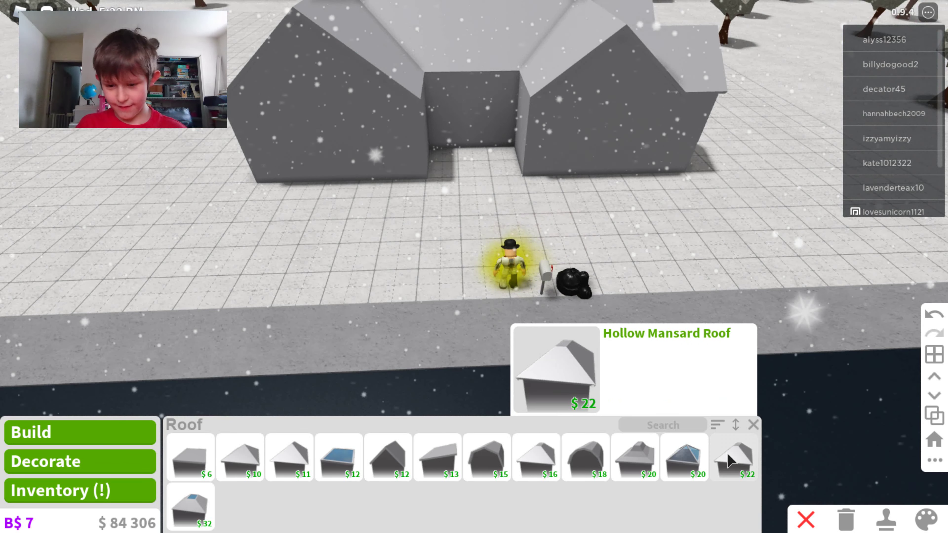
scroll(770, 390, up, 3)
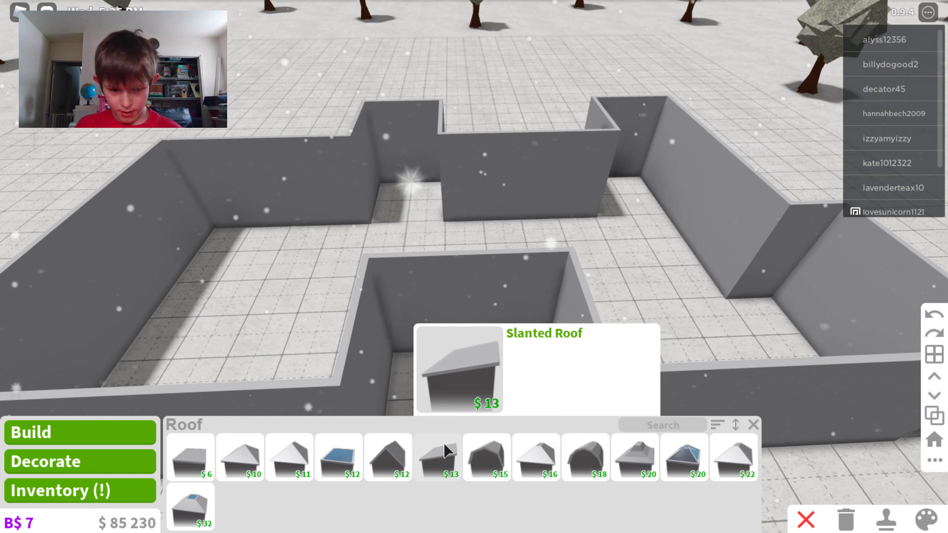
click(438, 460)
scroll(455, 314, down, 5)
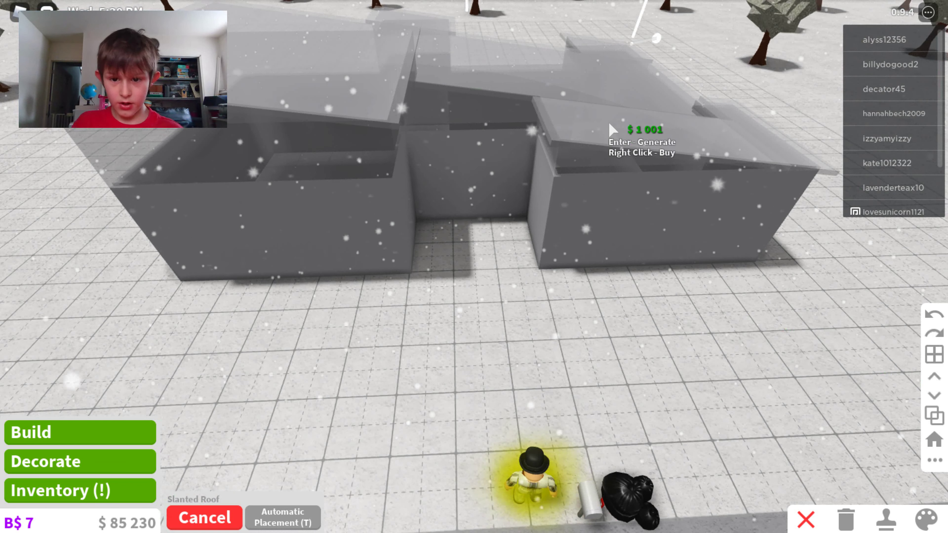
right_click(615, 134)
drag(615, 134, 698, 131)
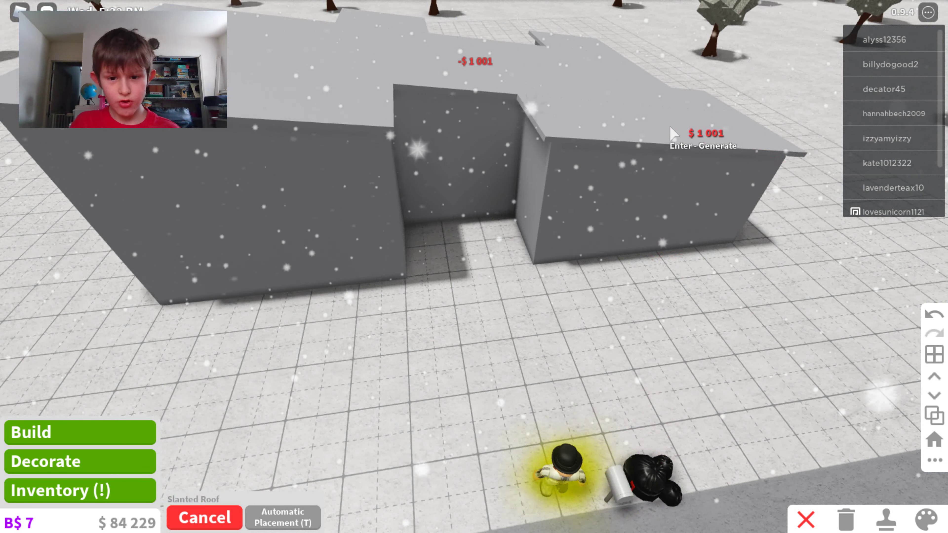
click(933, 319)
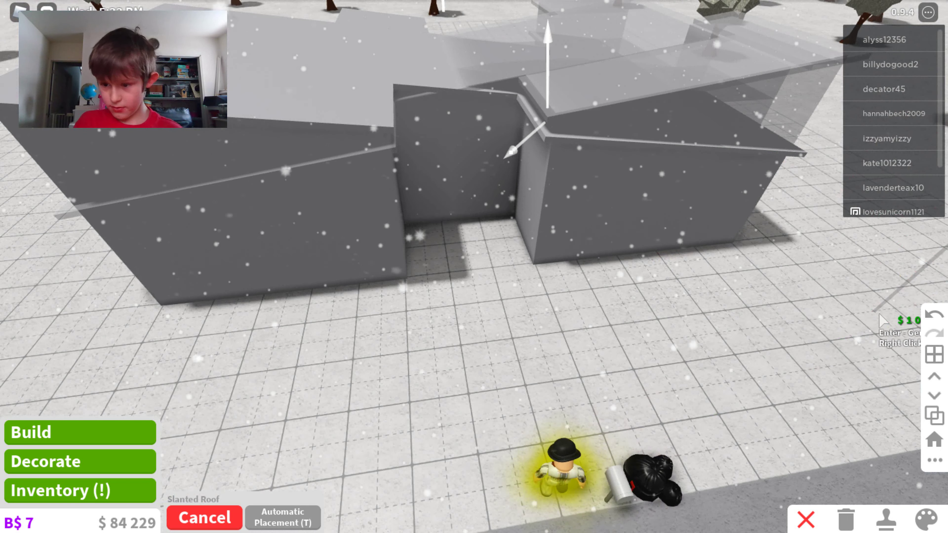
click(932, 318)
click(932, 319)
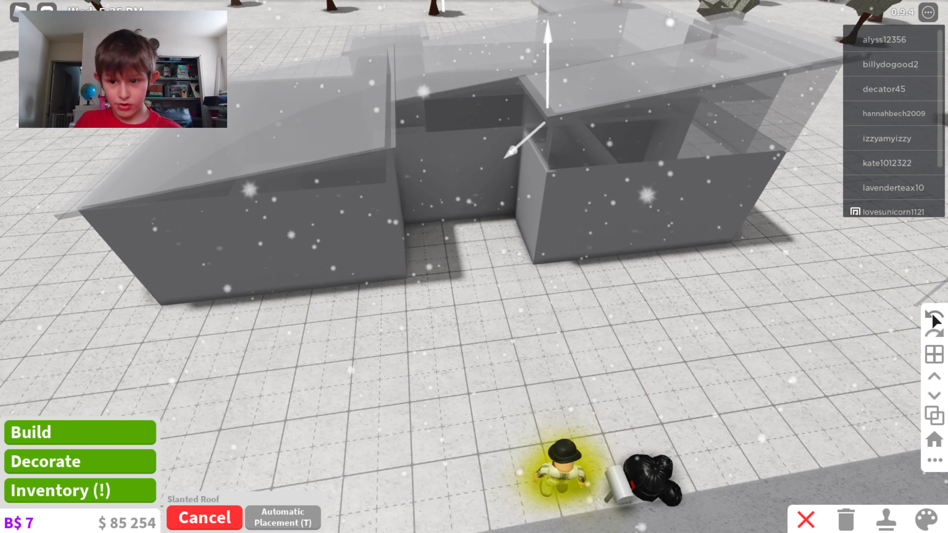
click(934, 338)
click(934, 338)
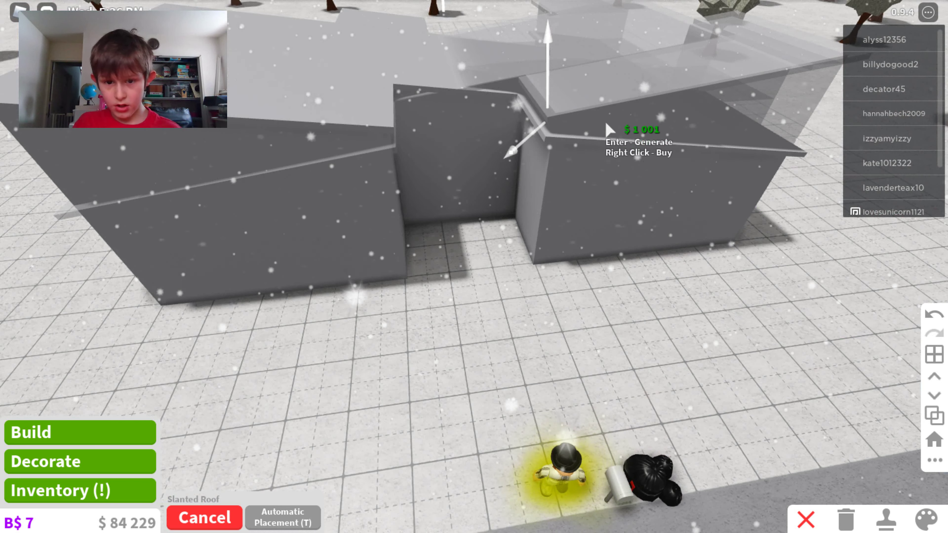
click(932, 319)
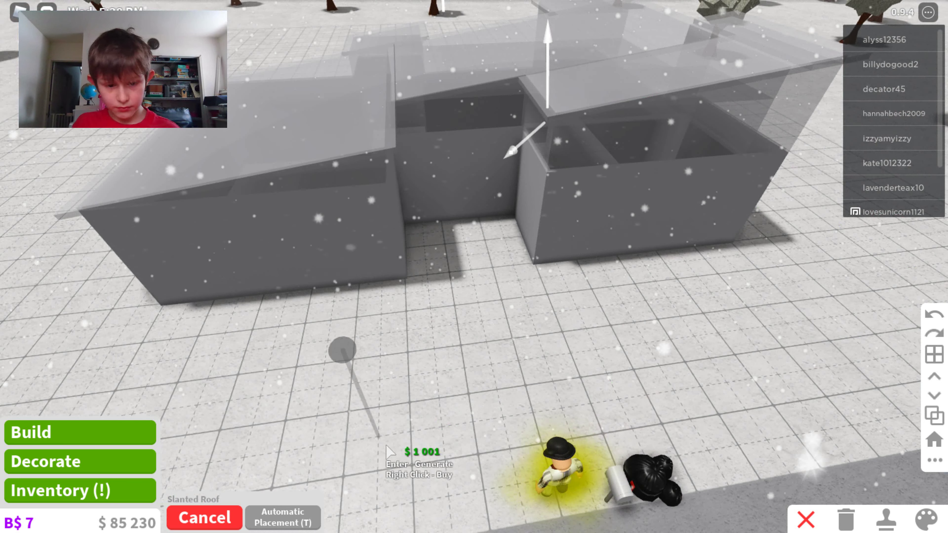
click(205, 517)
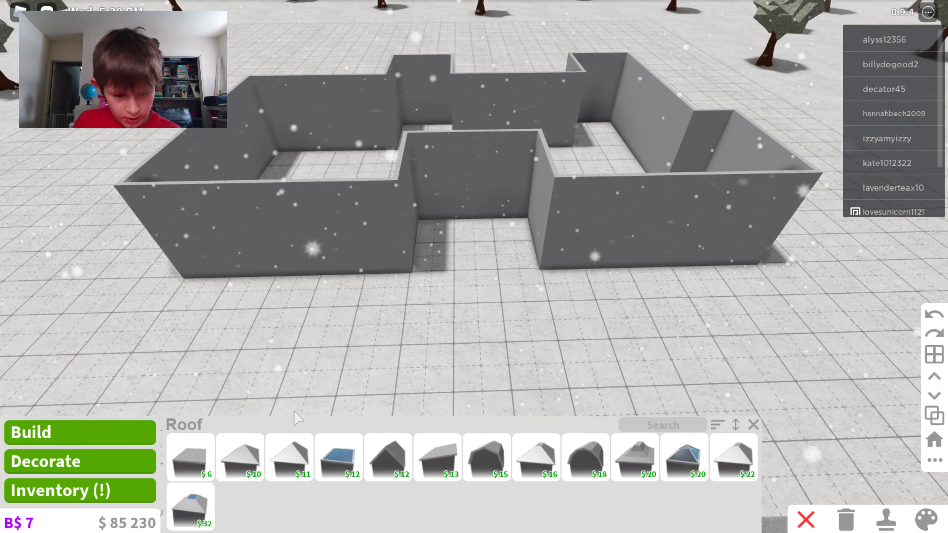
key(w)
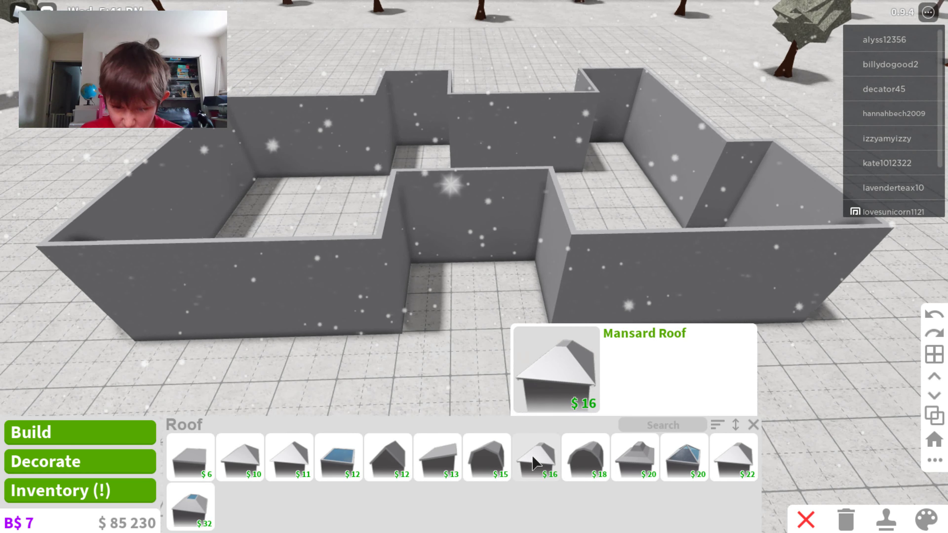
click(534, 463)
key(t)
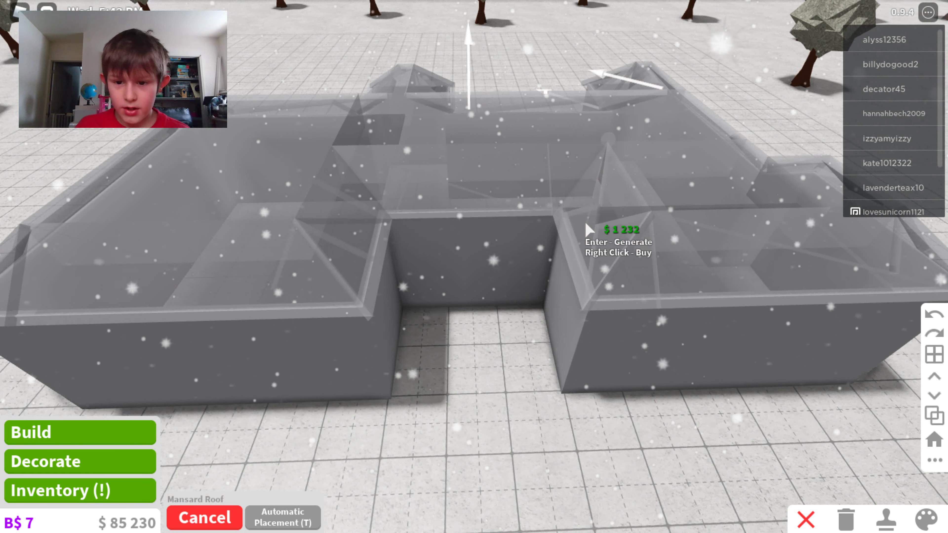
mouse_move(467, 40)
mouse_down()
mouse_move(478, 15)
mouse_move(485, 41)
mouse_up()
key(Return)
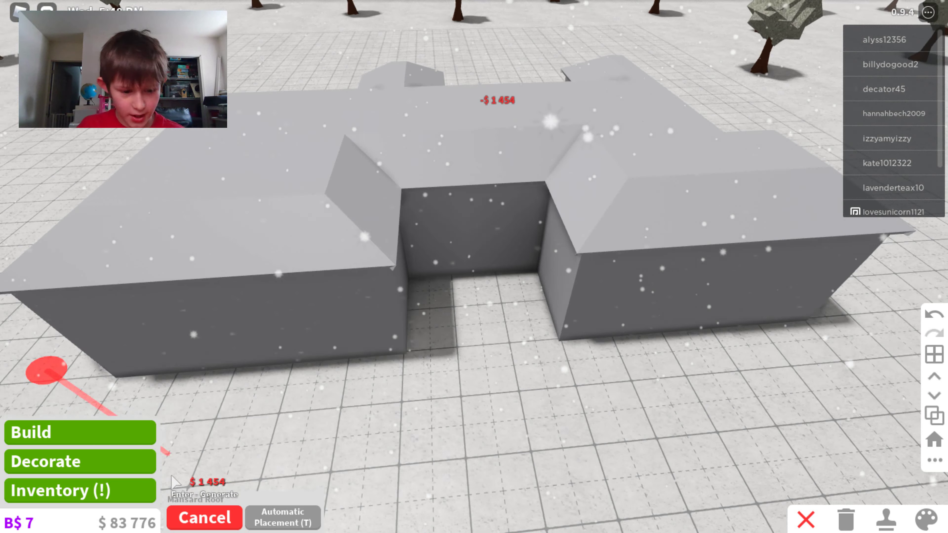
scroll(315, 314, up, 3)
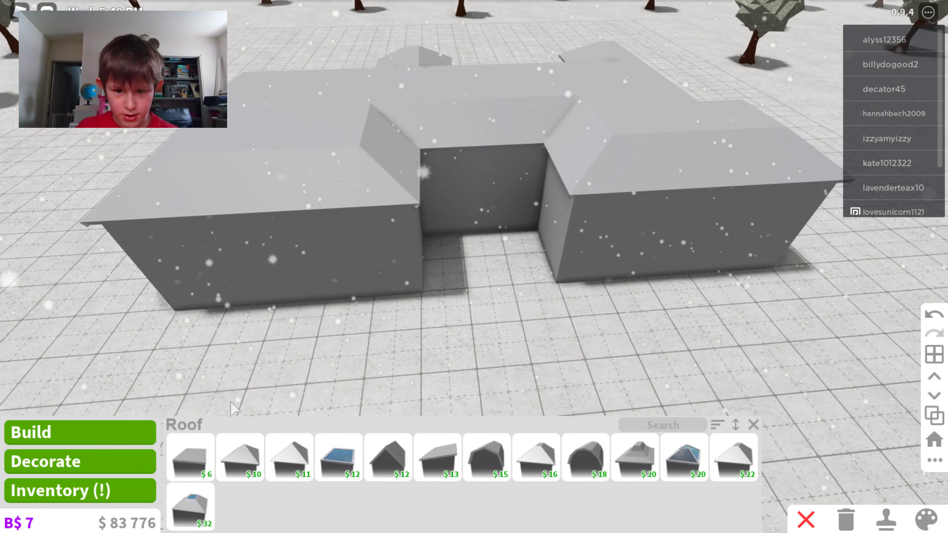
click(929, 520)
click(652, 170)
click(337, 232)
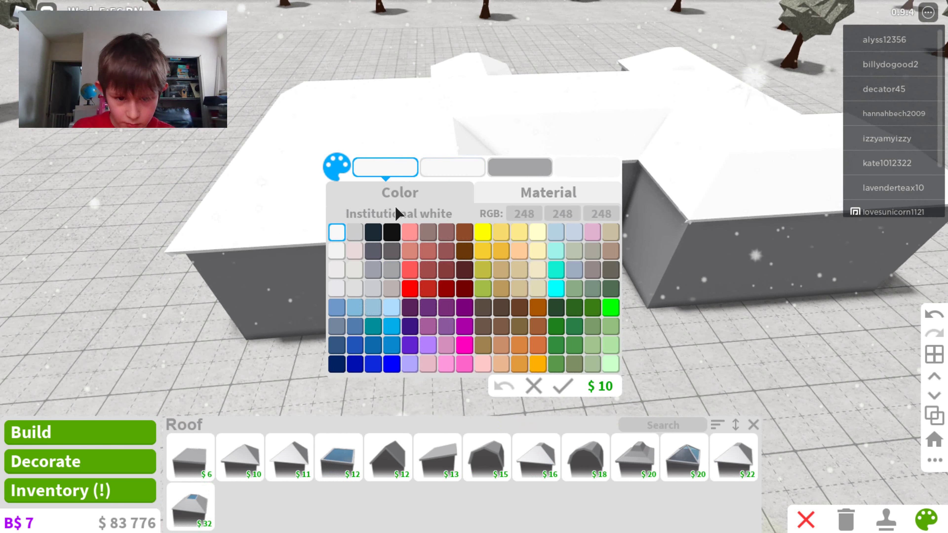
click(376, 253)
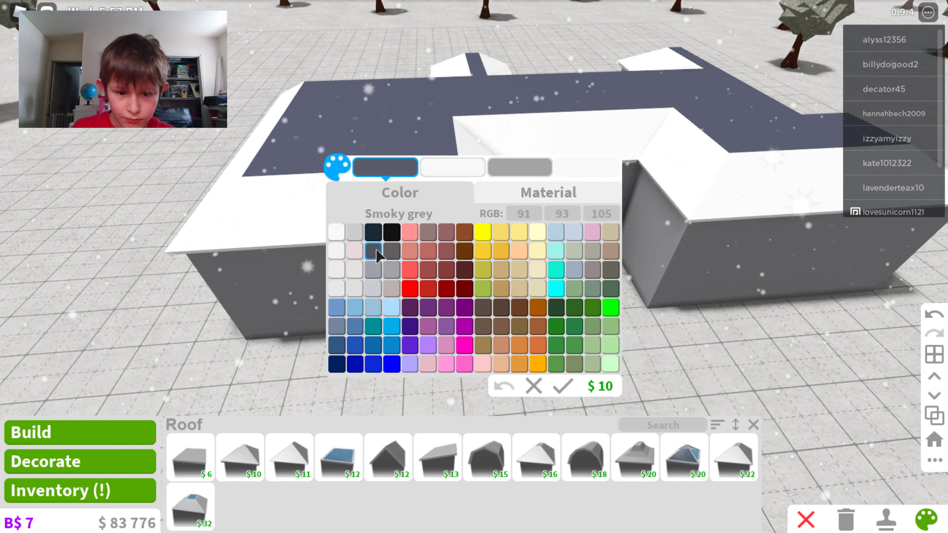
click(334, 239)
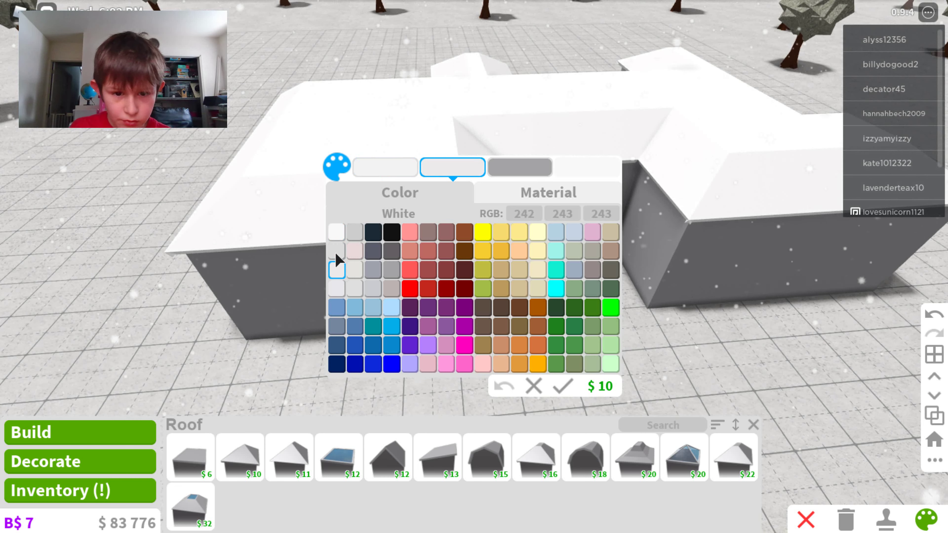
click(336, 288)
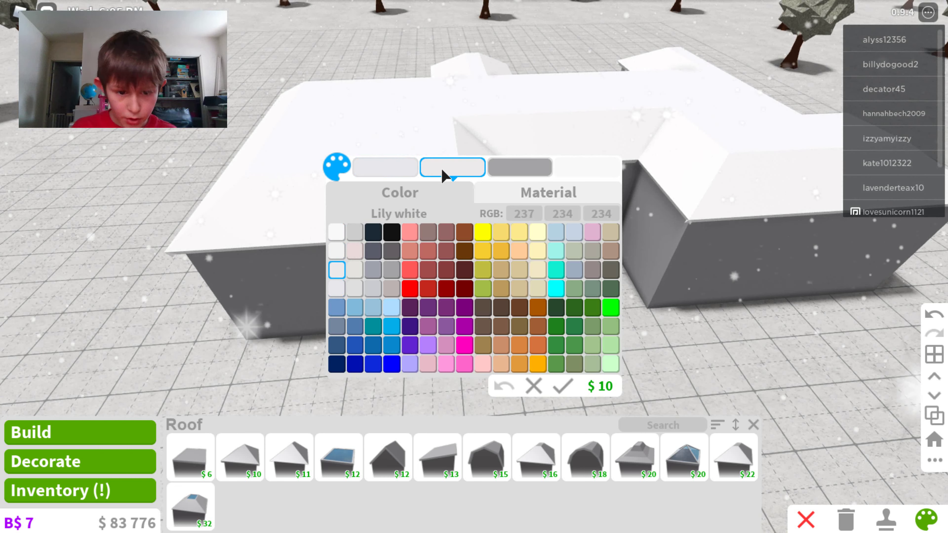
click(355, 289)
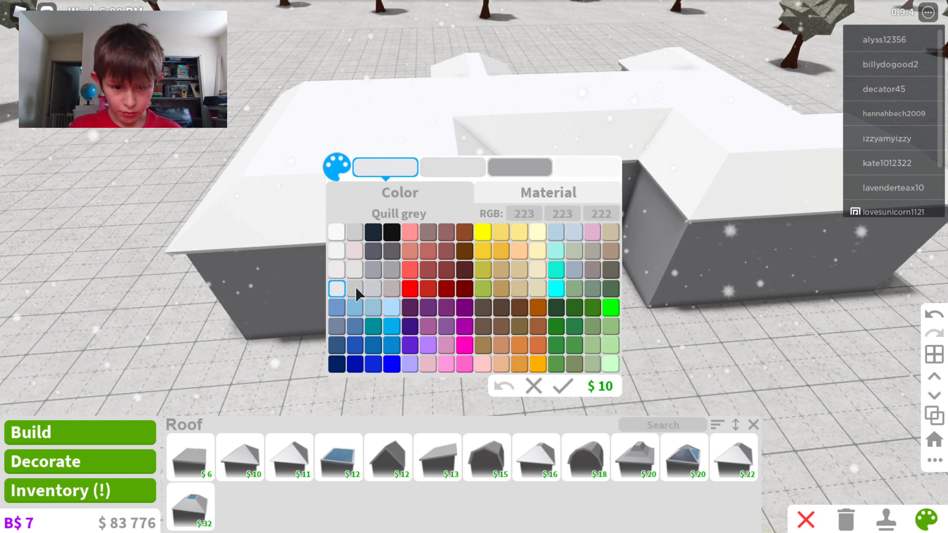
click(564, 387)
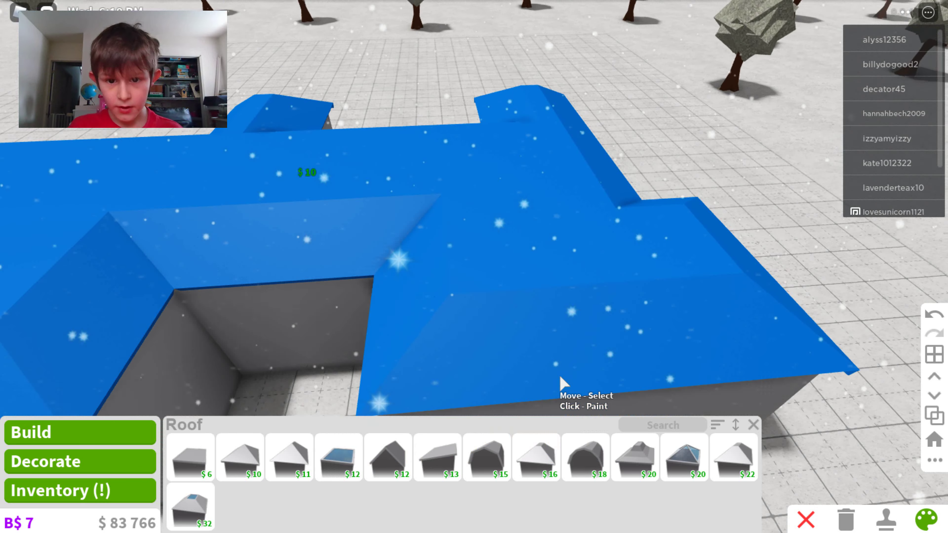
scroll(529, 282, down, 5)
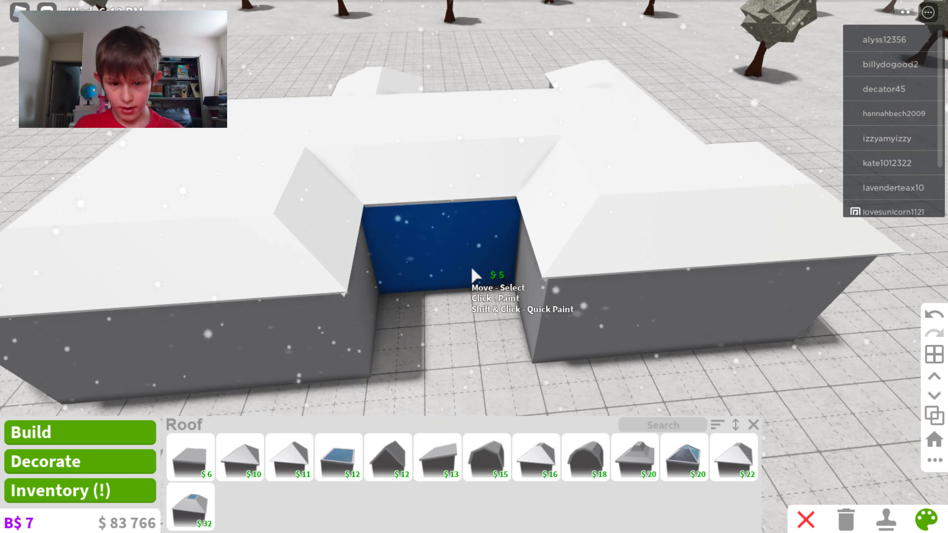
click(473, 275)
click(510, 199)
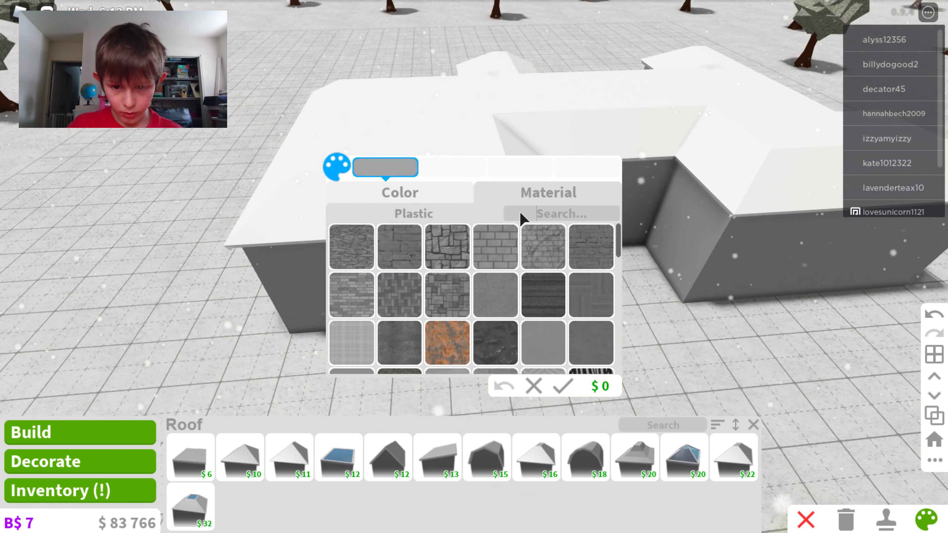
click(520, 212)
text(BRICK)
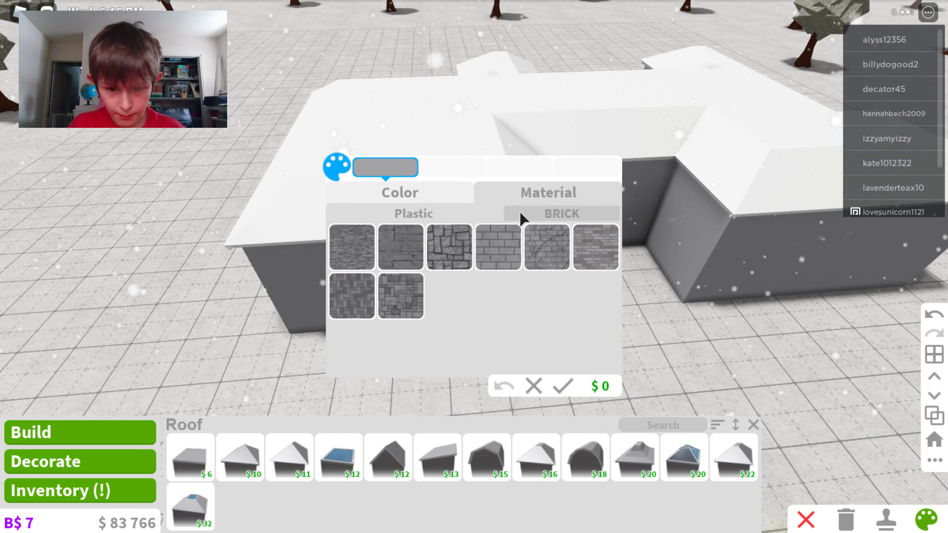
click(508, 269)
click(554, 259)
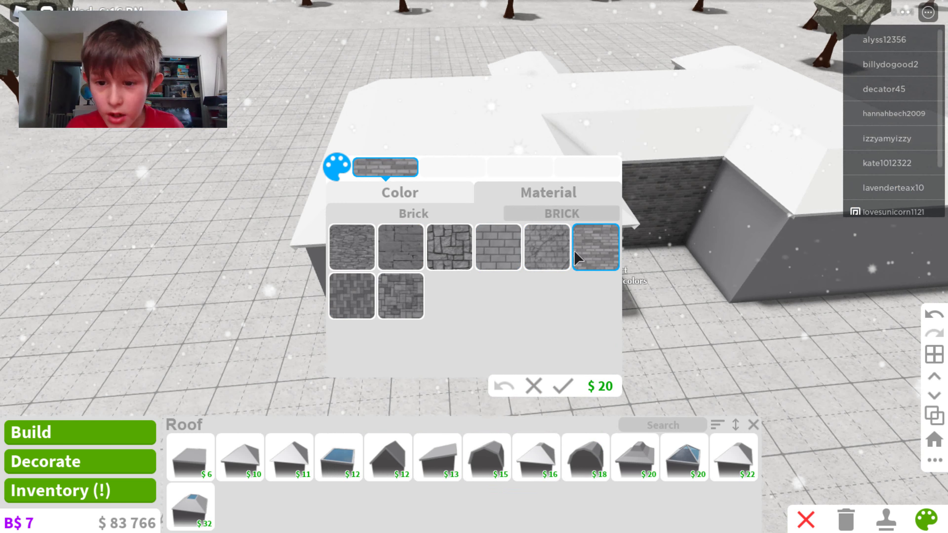
click(429, 200)
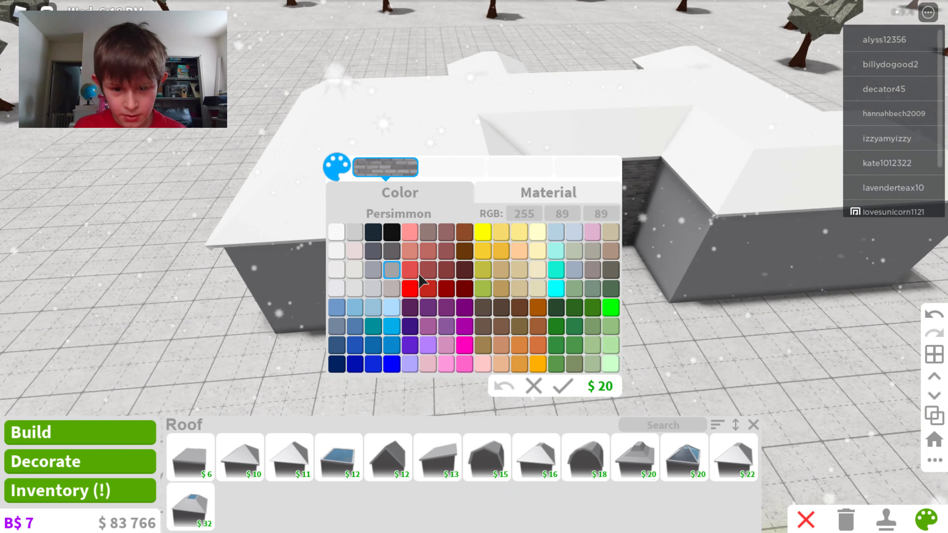
click(446, 270)
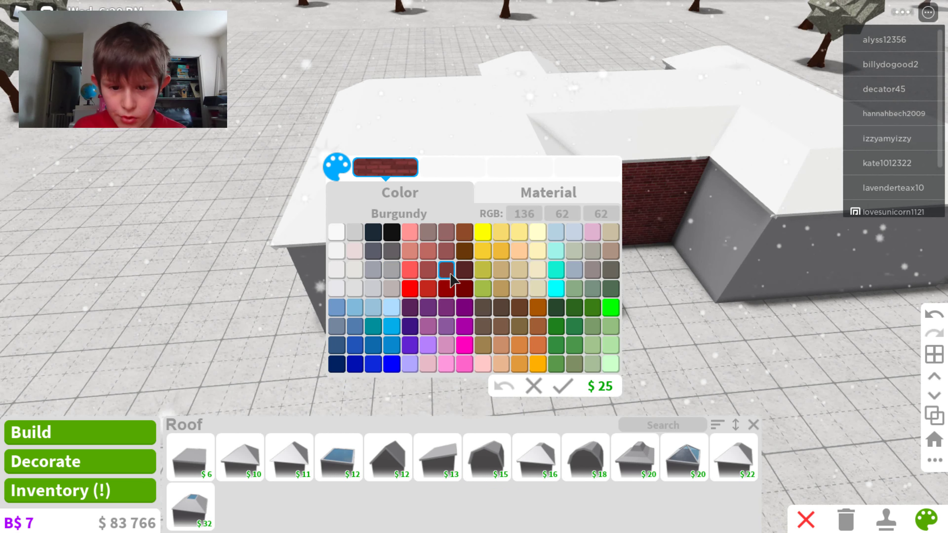
click(562, 386)
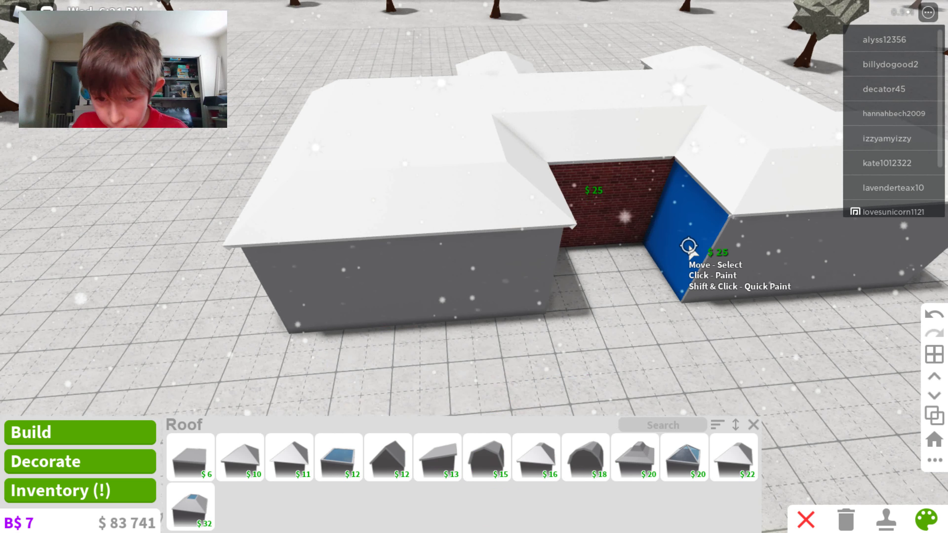
click(462, 297)
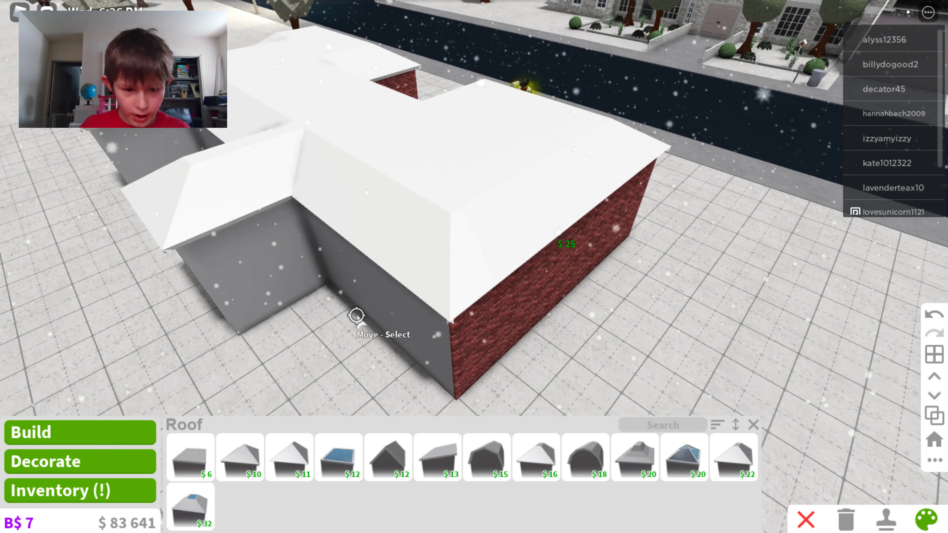
click(355, 312)
key(e)
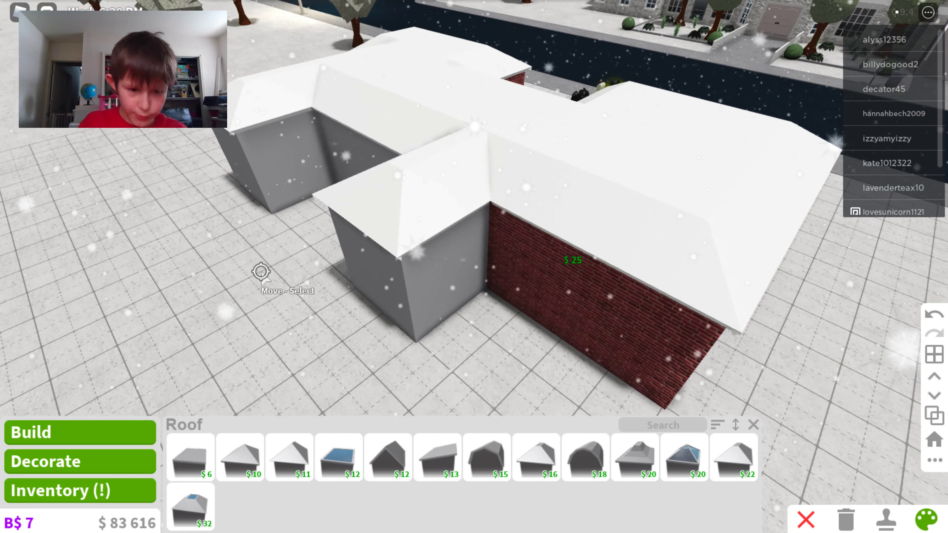
Step: Zoom in and turn the camera to face the brick house's front
scroll(316, 230, up, 2)
click(316, 230)
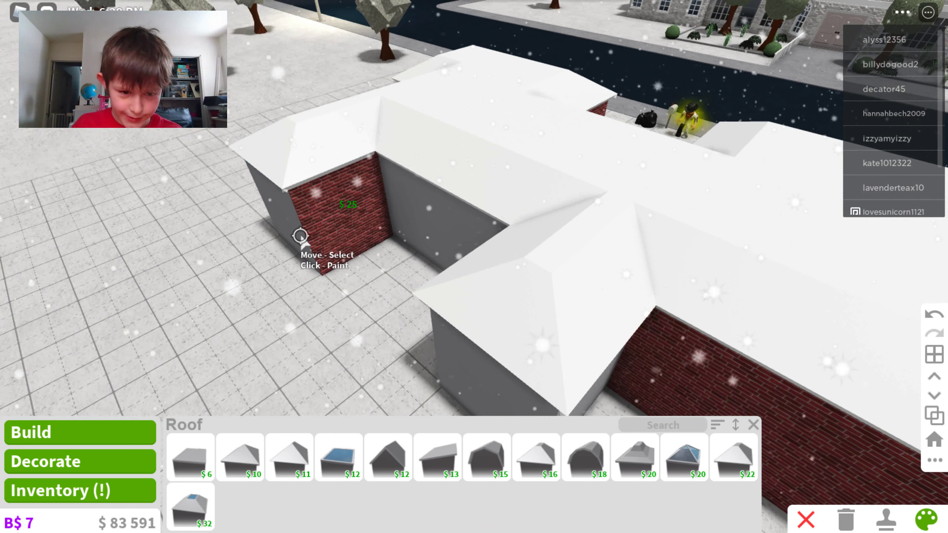
key(e)
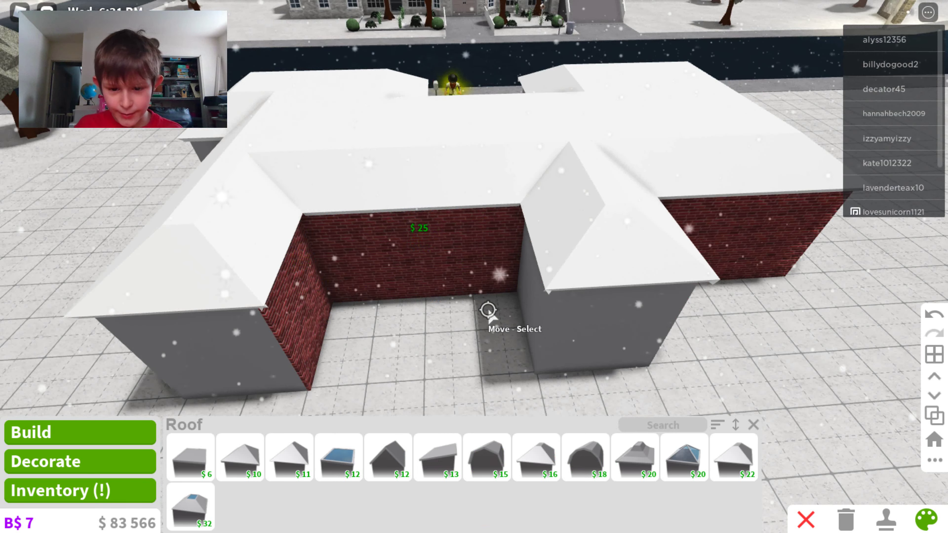
key(e)
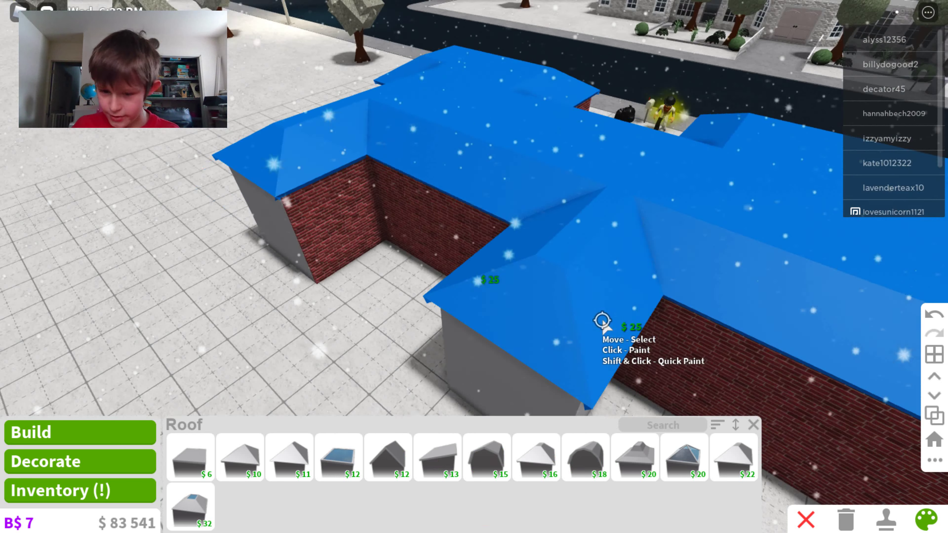
click(582, 390)
scroll(473, 386, up, 3)
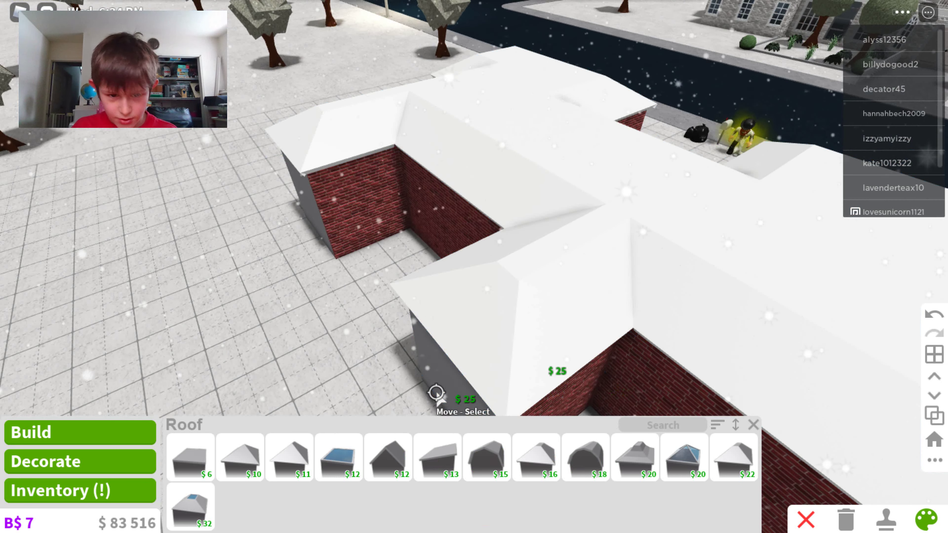
key(e)
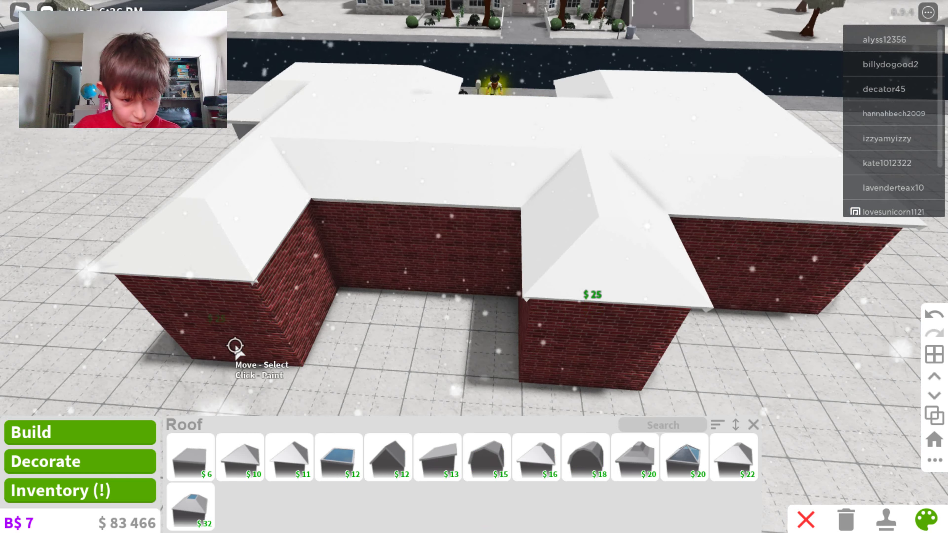
click(237, 346)
Step: Zoom the view in and back out around the front entrance
scroll(237, 346, up, 3)
key(q)
scroll(364, 269, down, 3)
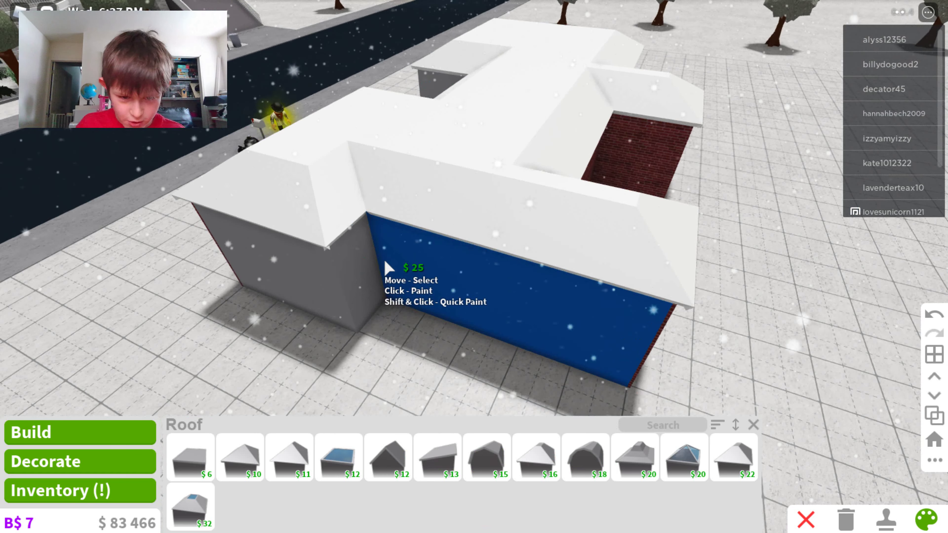
click(385, 265)
click(313, 276)
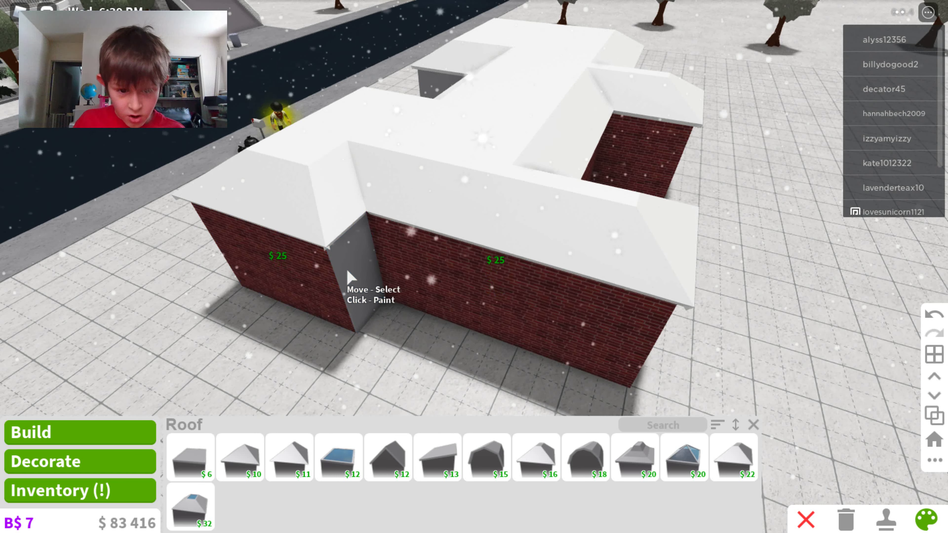
click(340, 278)
key(e)
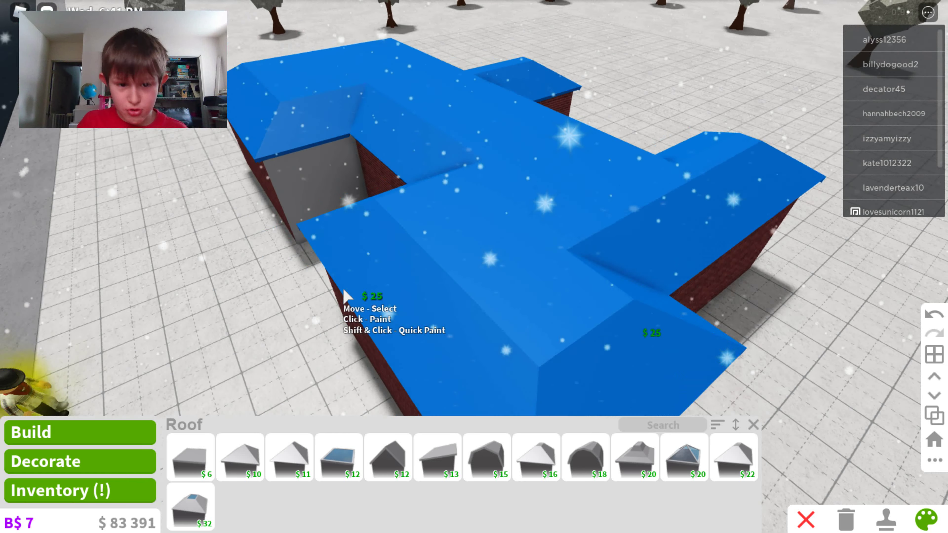
scroll(343, 288, up, 3)
click(370, 269)
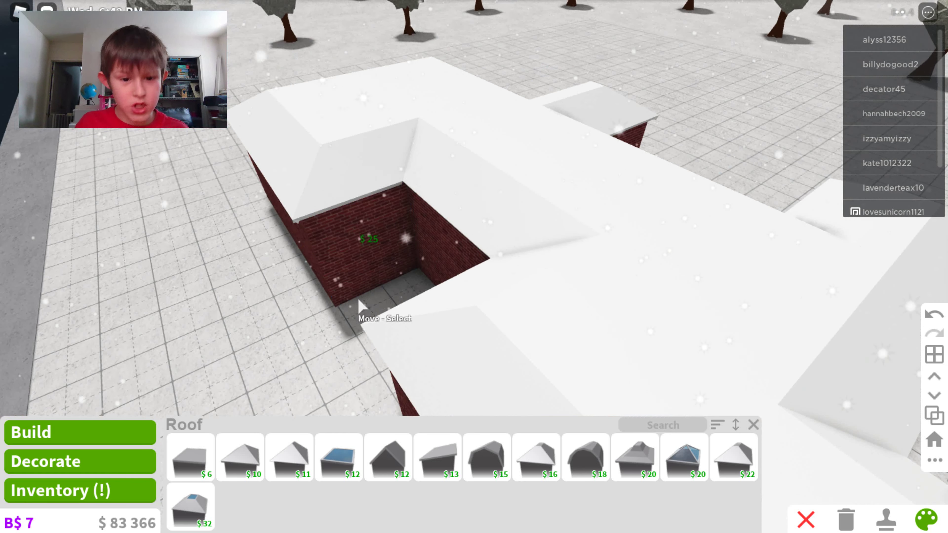
scroll(371, 268, up, 2)
scroll(358, 309, down, 5)
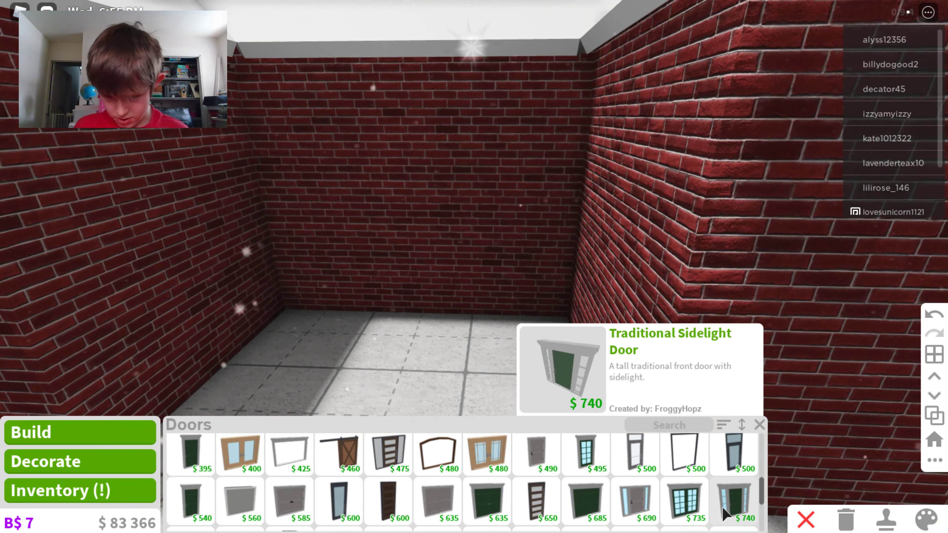
click(732, 515)
click(388, 333)
scroll(387, 332, down, 5)
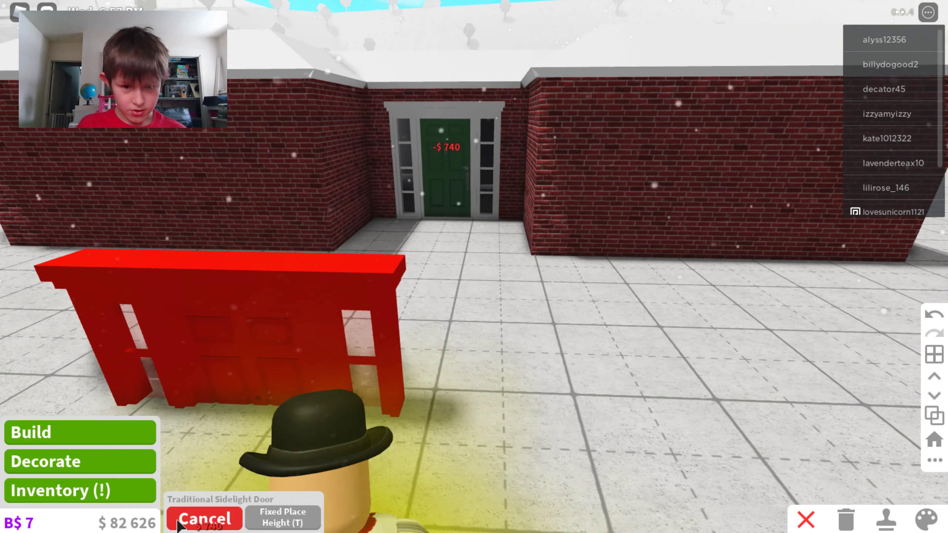
click(177, 526)
scroll(386, 312, down, 10)
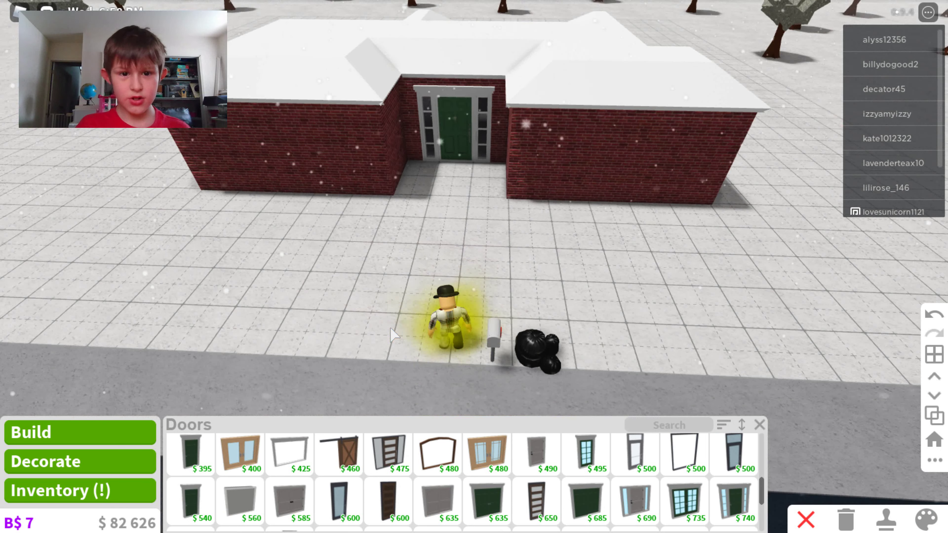
Step: Draw and buy interior partition walls that split the house into smaller rooms
key(Left)
key(Left)
key(Left)
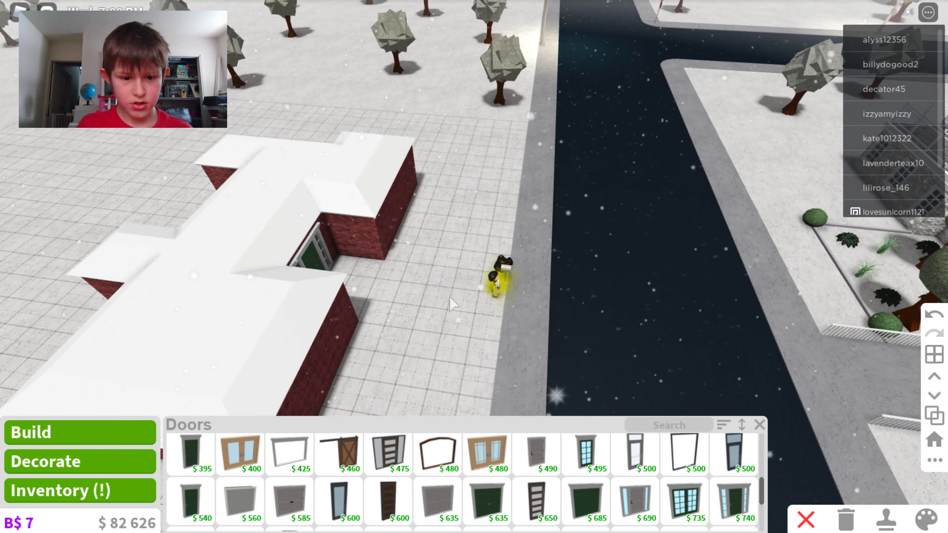
key(Left)
key(Left)
key(Left)
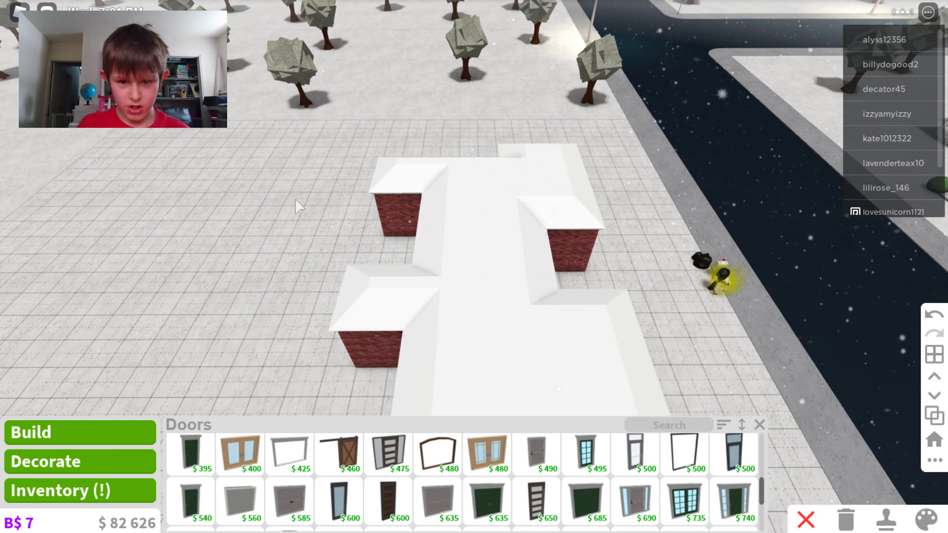
key(Left)
key(Left)
key(Left)
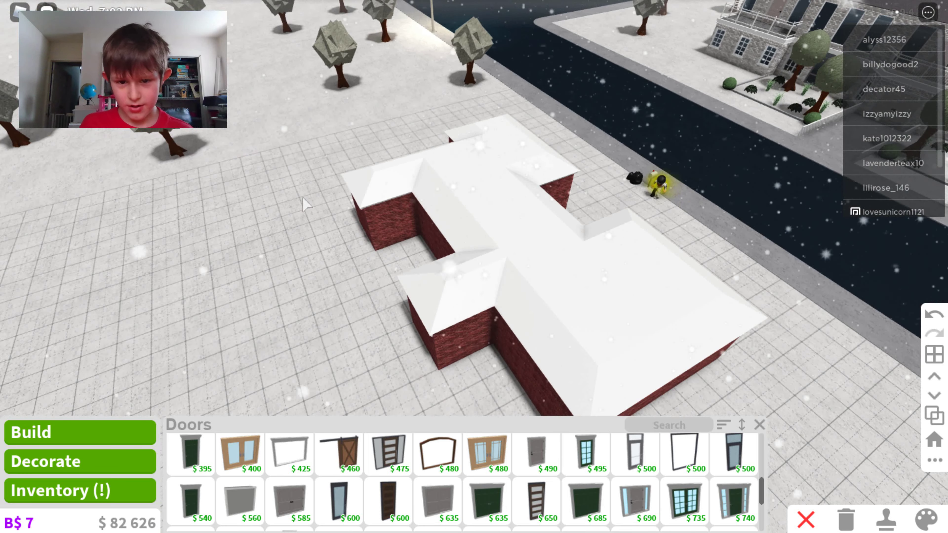
key(Left)
key(Left)
key(Left)
key(Left)
key(Left)
key(Left)
scroll(543, 263, up, 3)
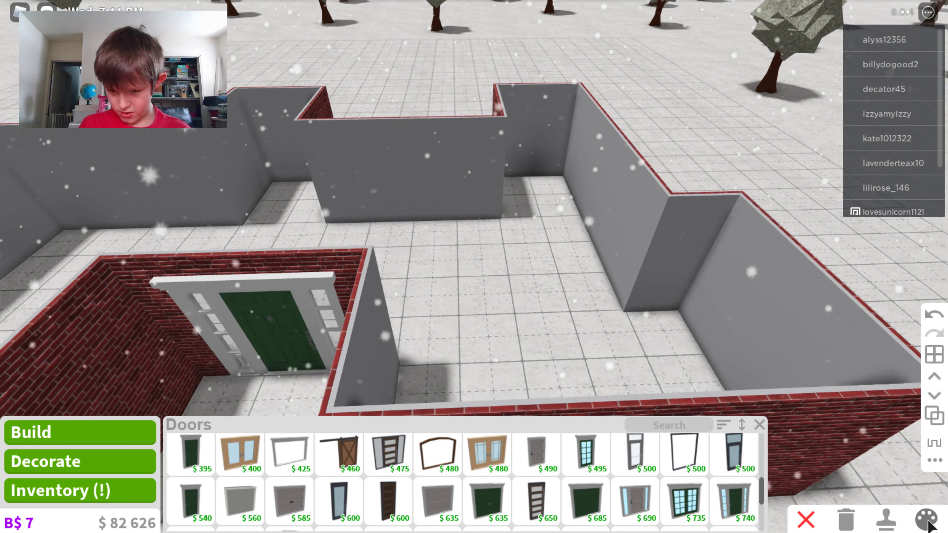
key(a)
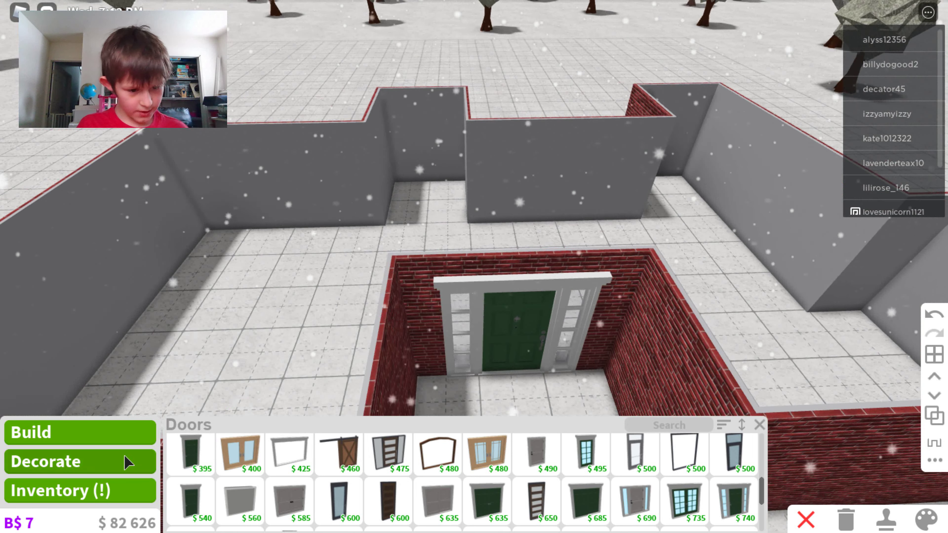
click(138, 435)
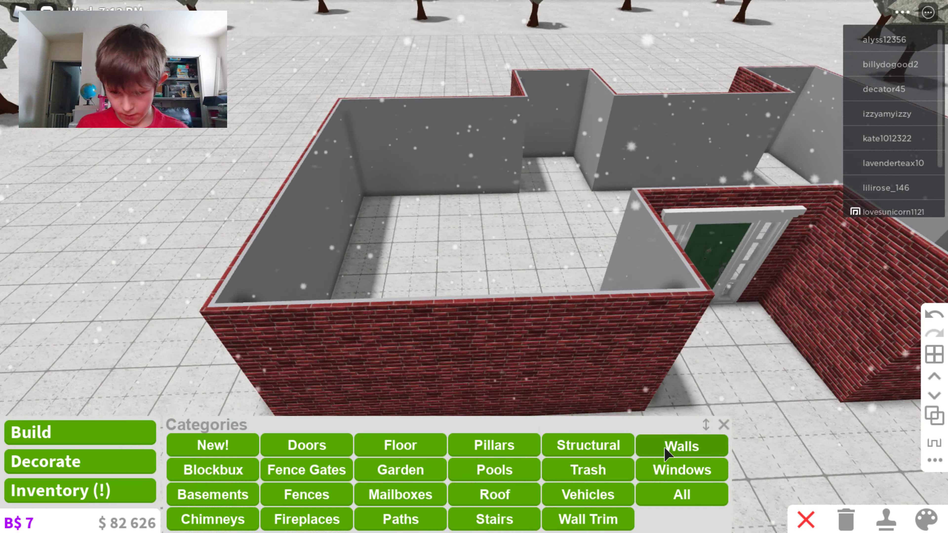
click(666, 454)
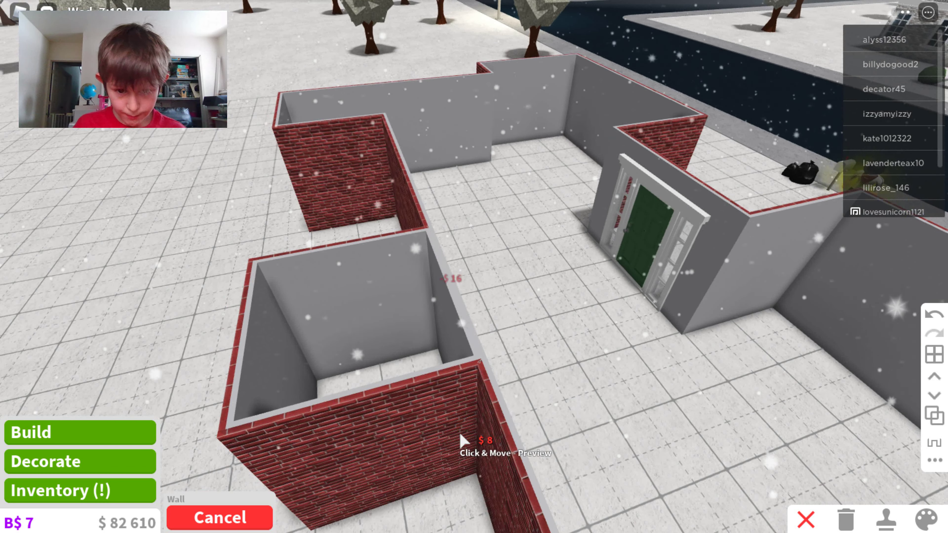
click(462, 440)
key(w)
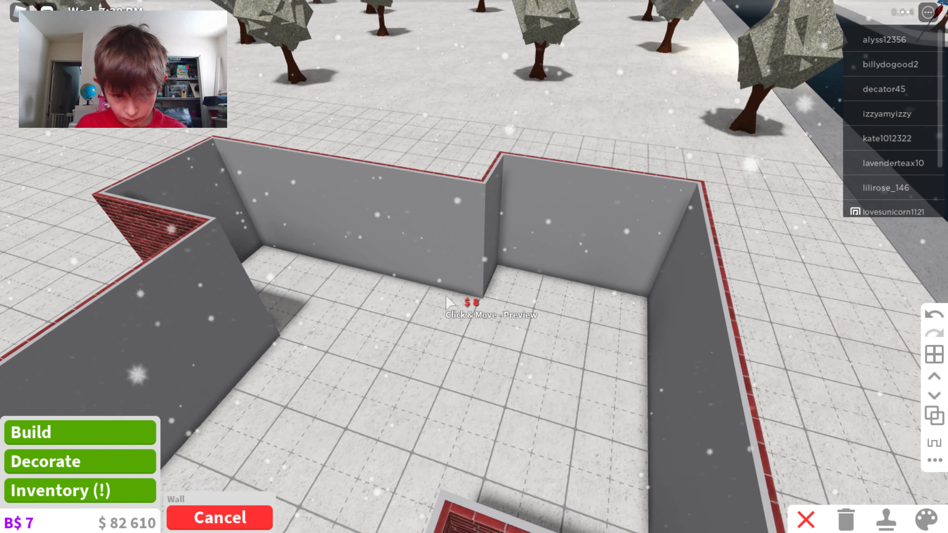
click(427, 288)
click(383, 364)
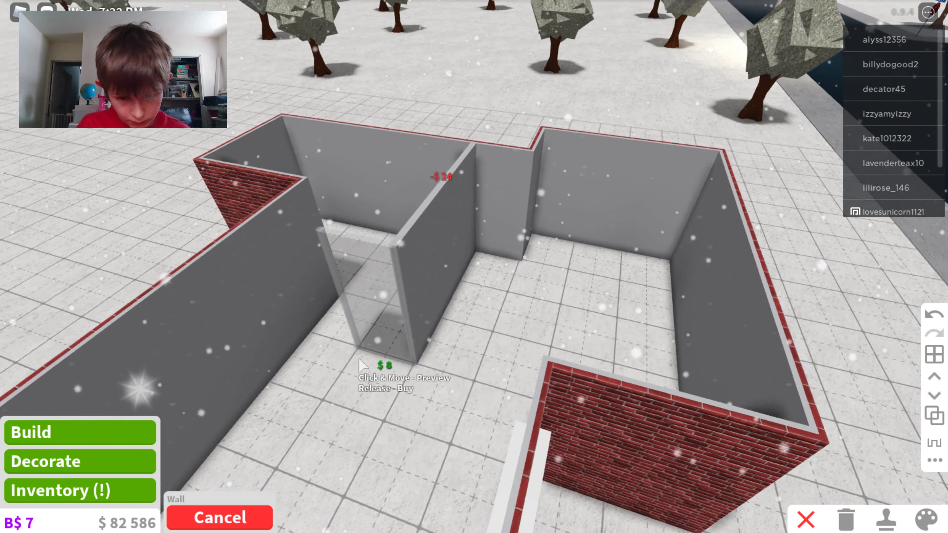
click(580, 408)
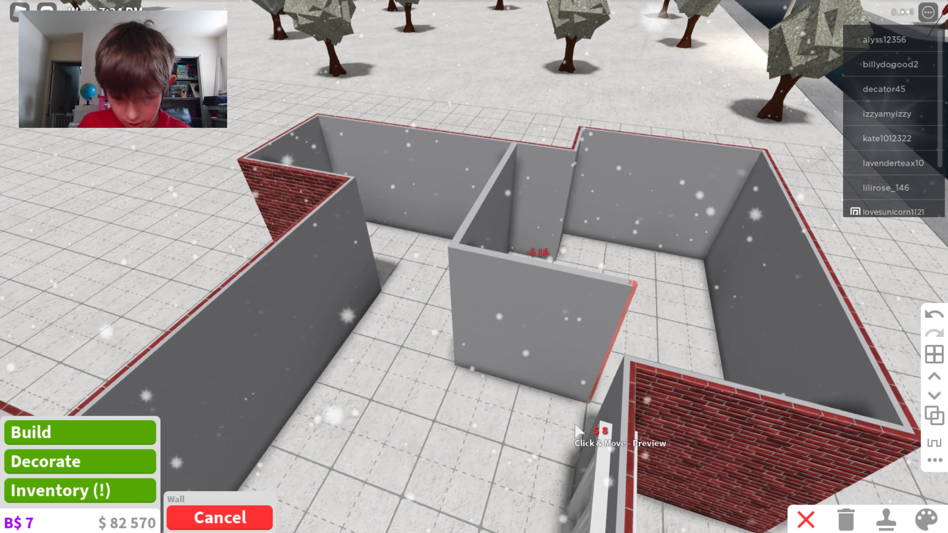
drag(578, 463, 574, 460)
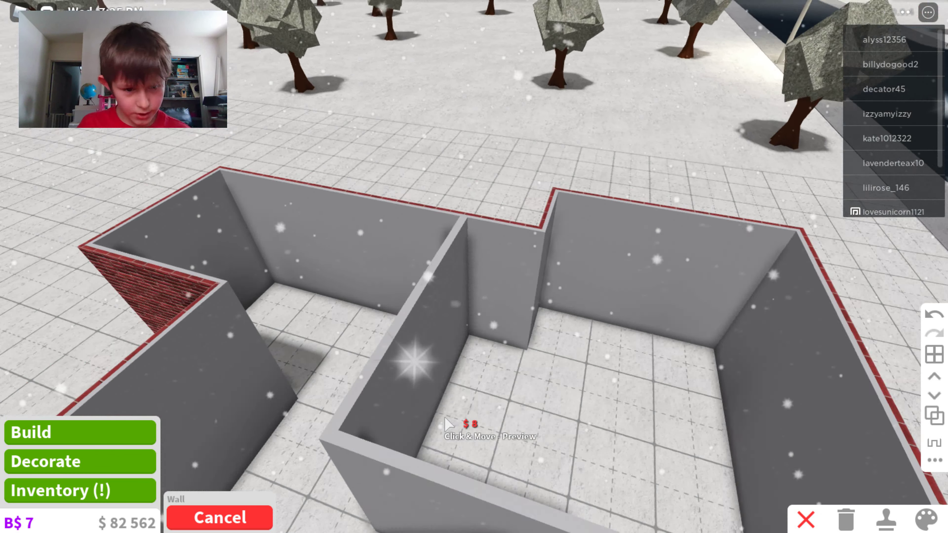
key(d)
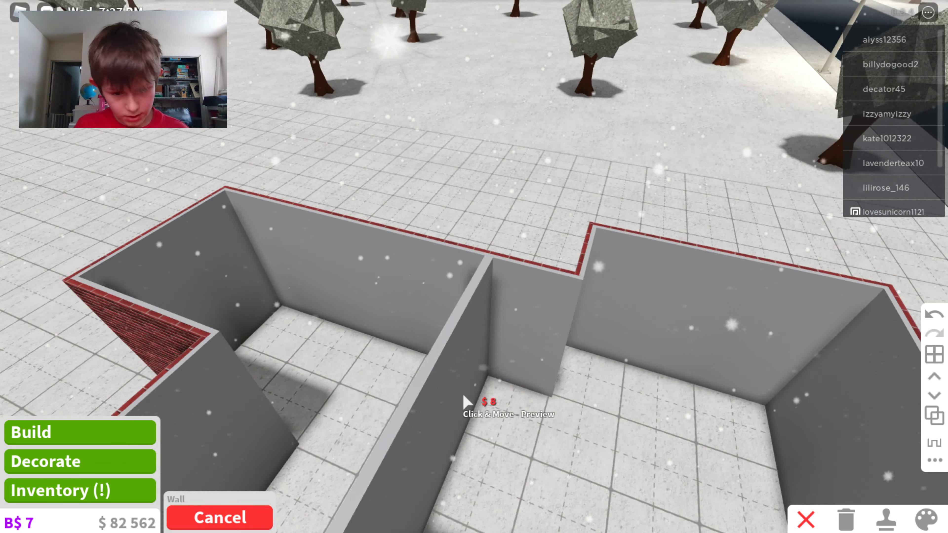
key(a)
key(d)
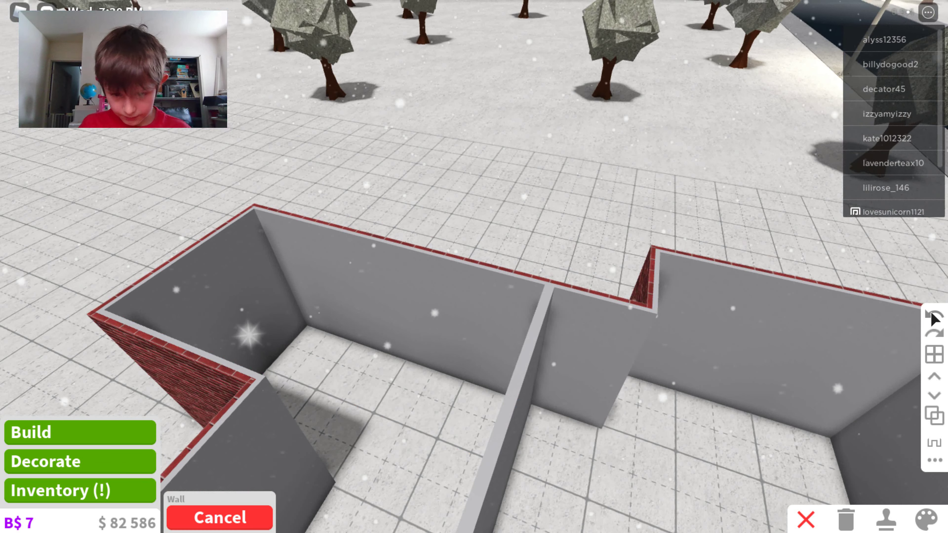
key(s)
click(933, 316)
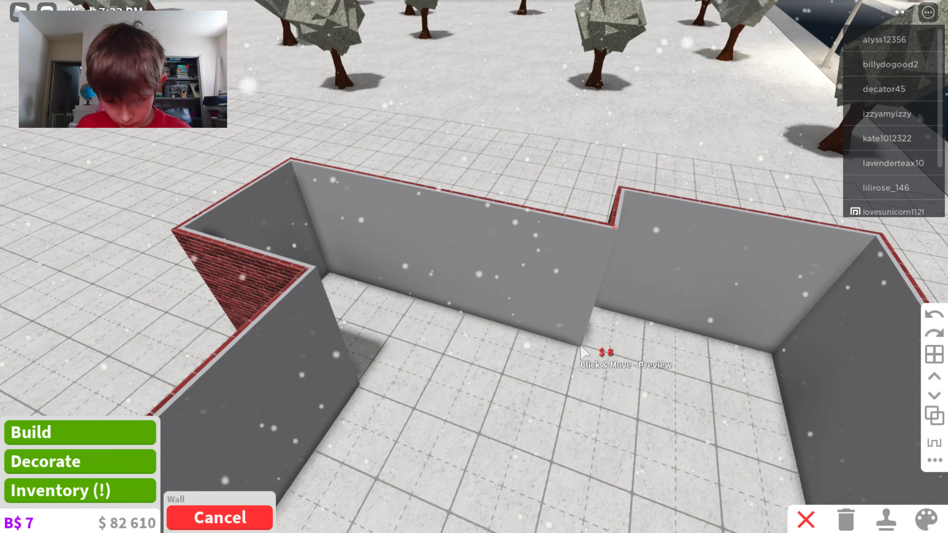
key(s)
drag(598, 354, 544, 433)
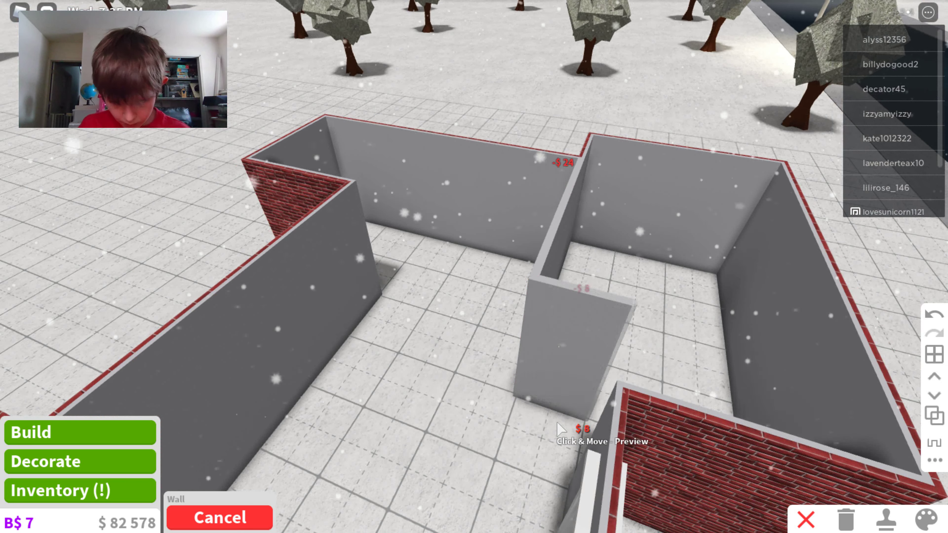
drag(566, 471, 566, 471)
key(w)
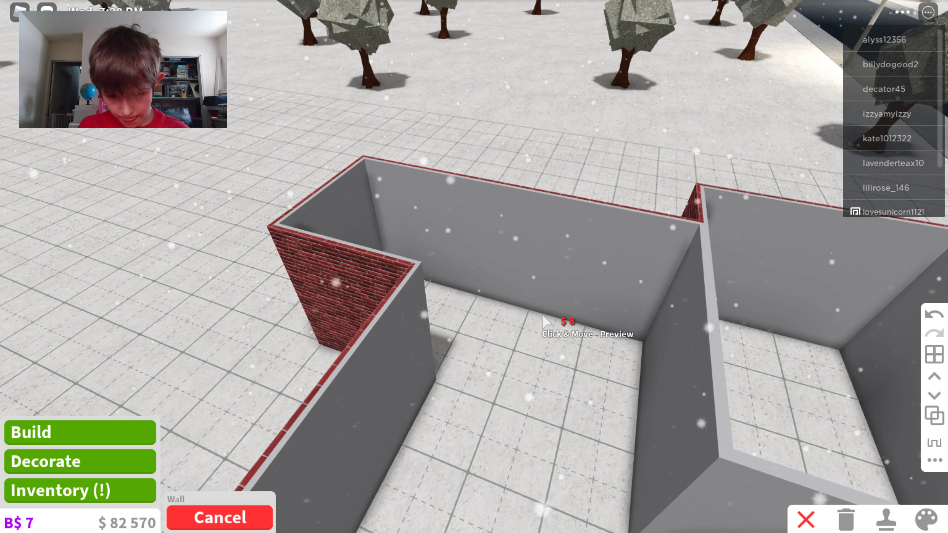
mouse_move(520, 370)
mouse_down()
mouse_move(498, 407)
mouse_move(498, 448)
mouse_move(383, 443)
mouse_move(427, 420)
mouse_up()
key(s)
key(w)
key(w)
key(s)
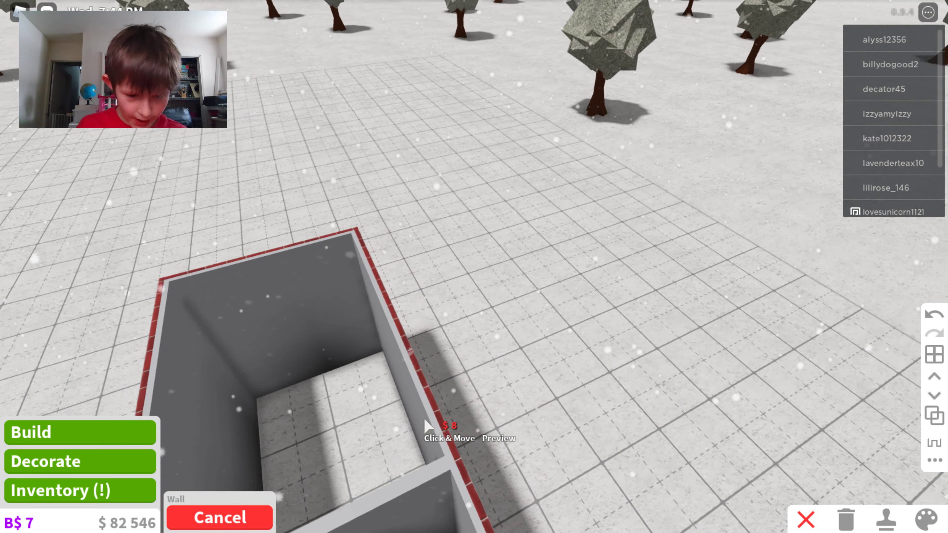
Step: Rotate the camera to look across the house interior
key(e)
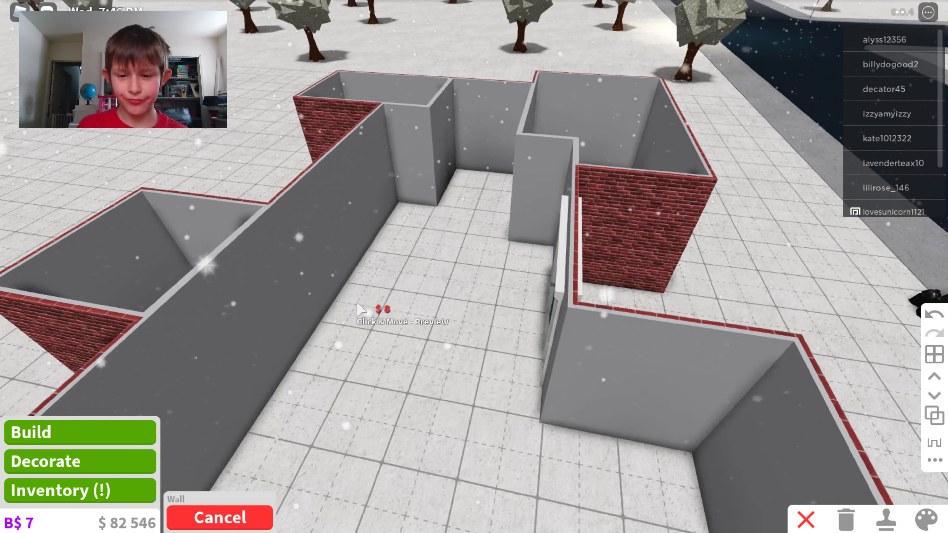
key(e)
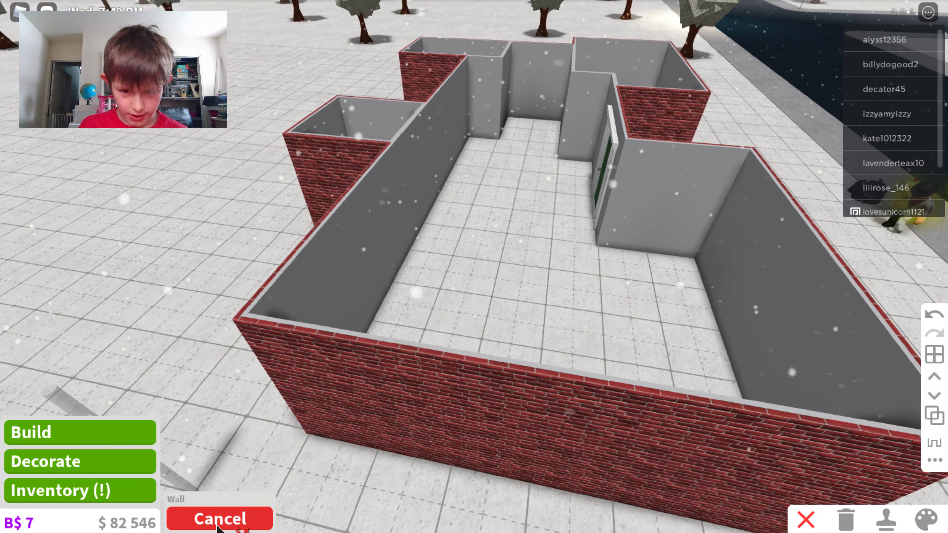
click(218, 527)
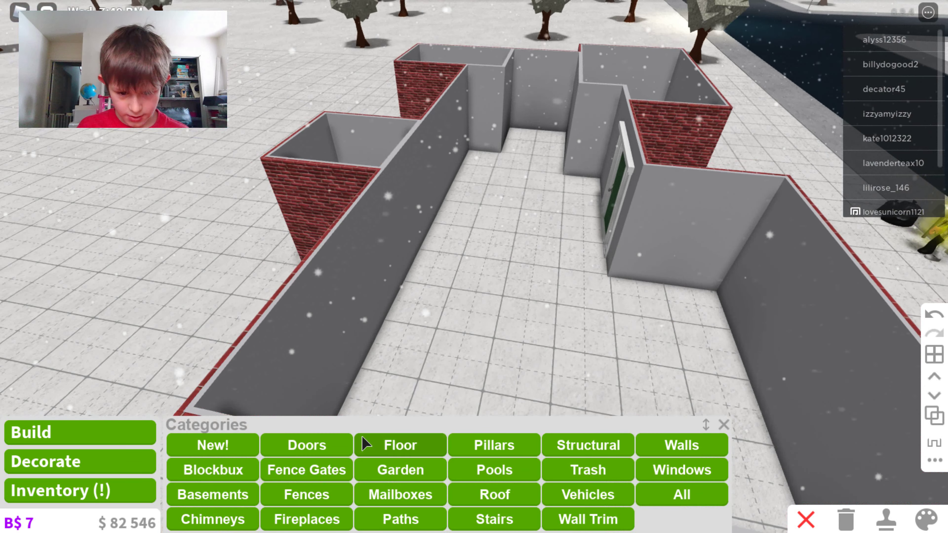
click(391, 447)
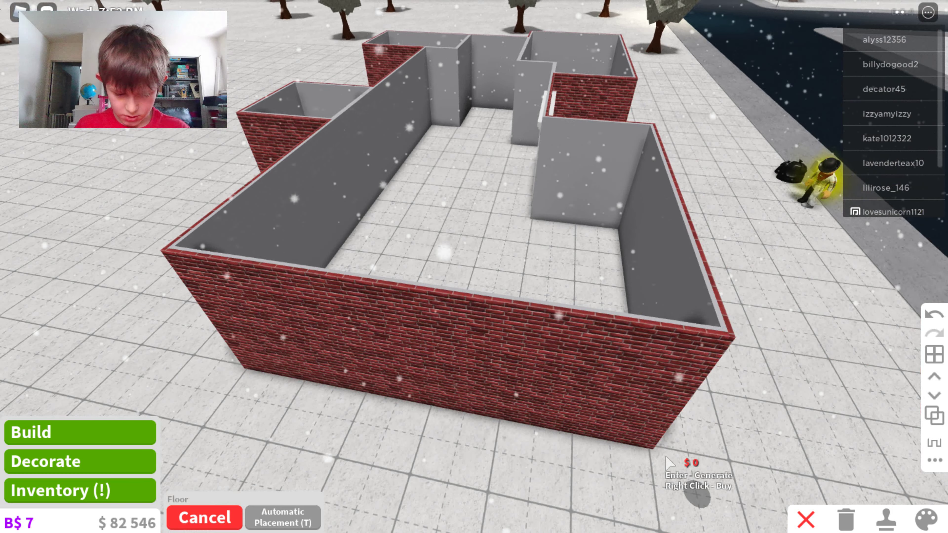
key(e)
scroll(366, 340, up, 3)
key(d)
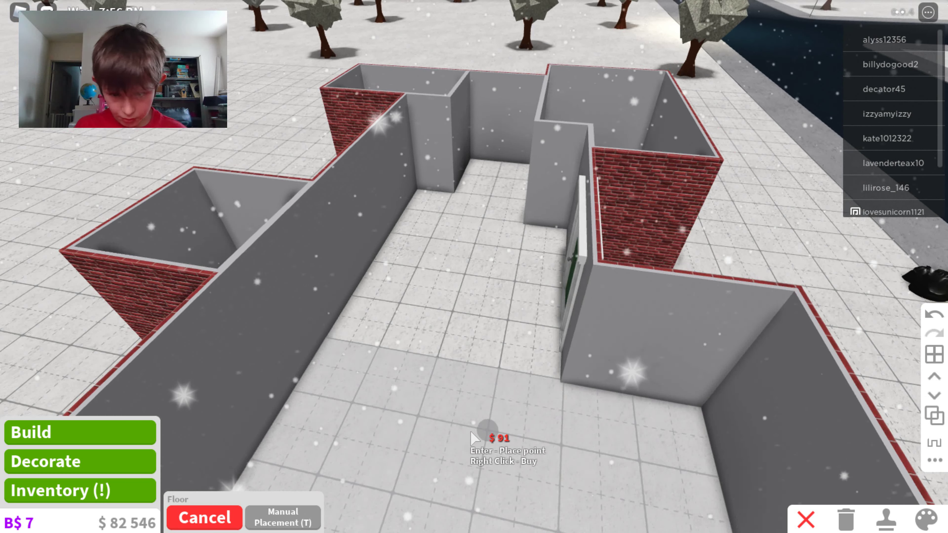
right_click(471, 433)
key(w)
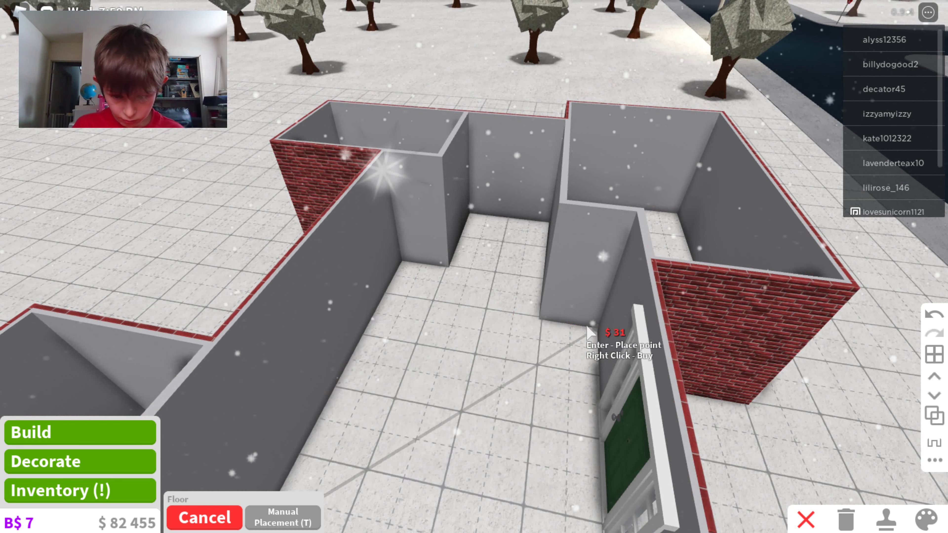
click(596, 328)
click(596, 325)
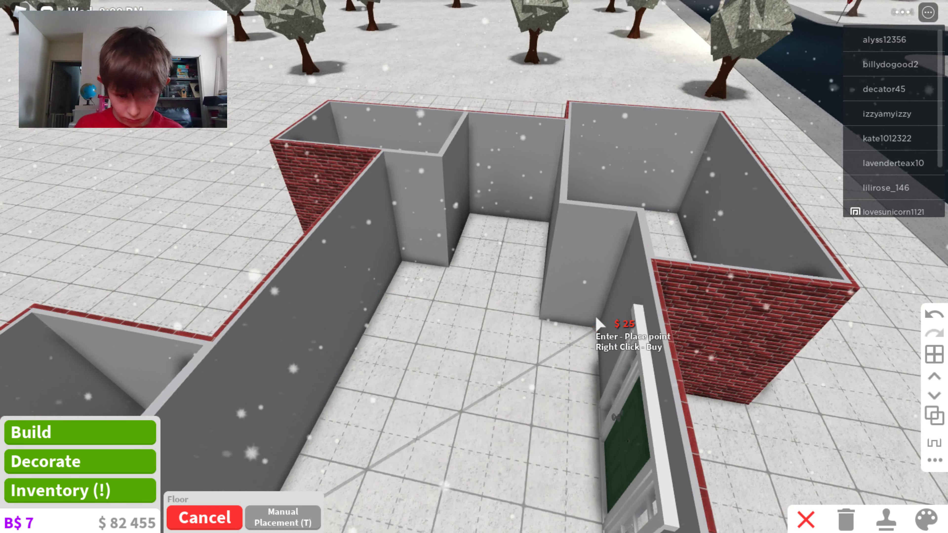
right_click(597, 325)
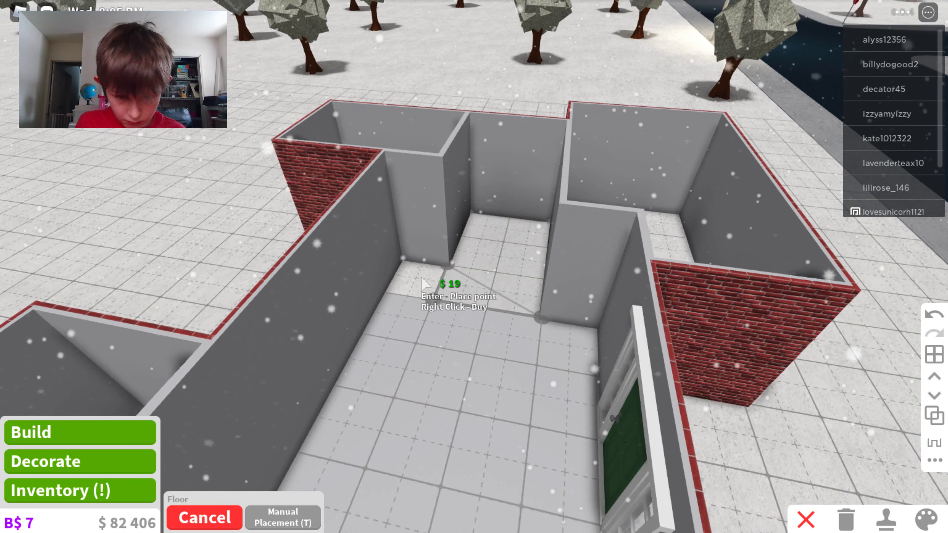
right_click(470, 275)
click(418, 272)
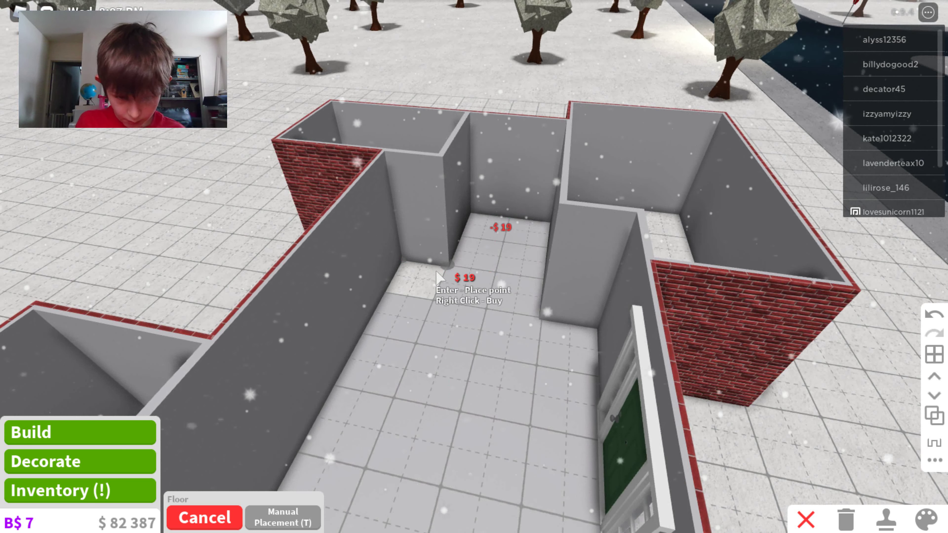
click(438, 284)
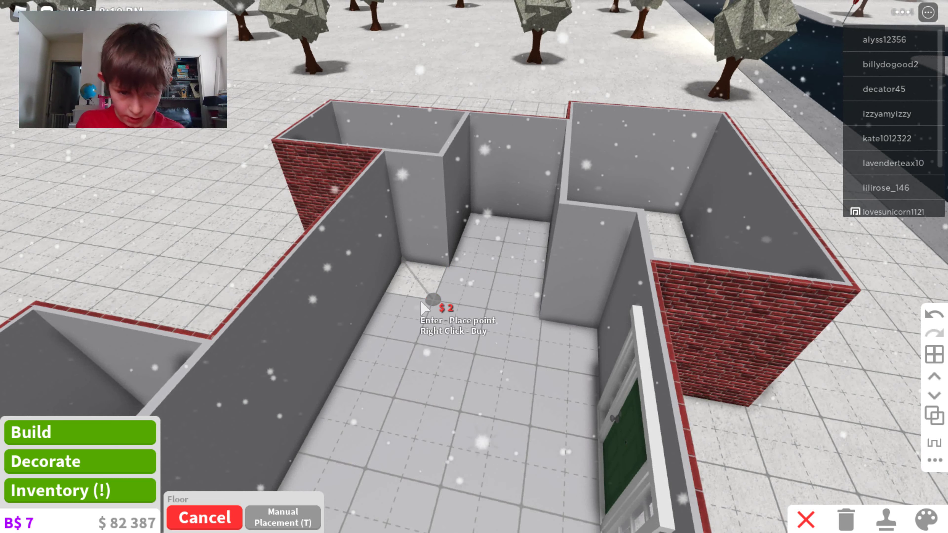
right_click(426, 280)
key(a)
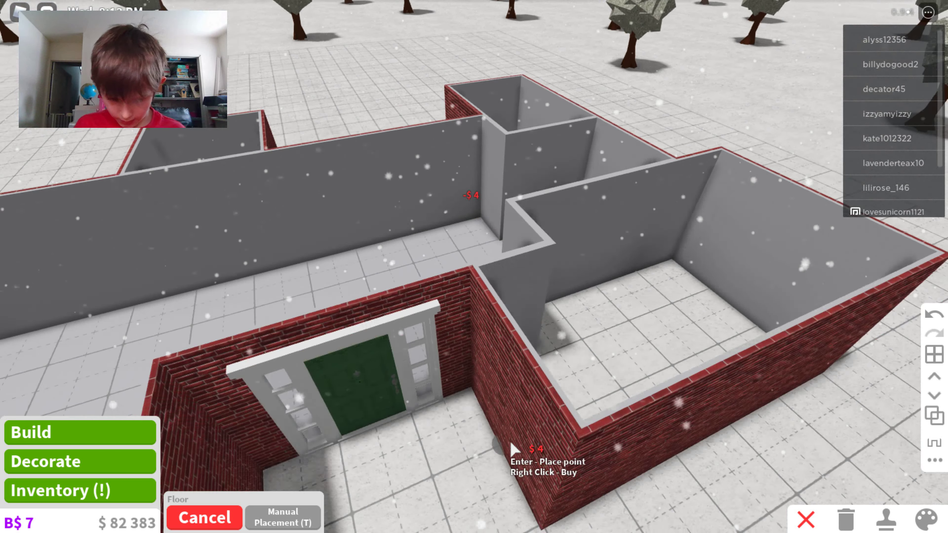
Step: Move the camera forward over the front wall toward the remaining rooms
key(w)
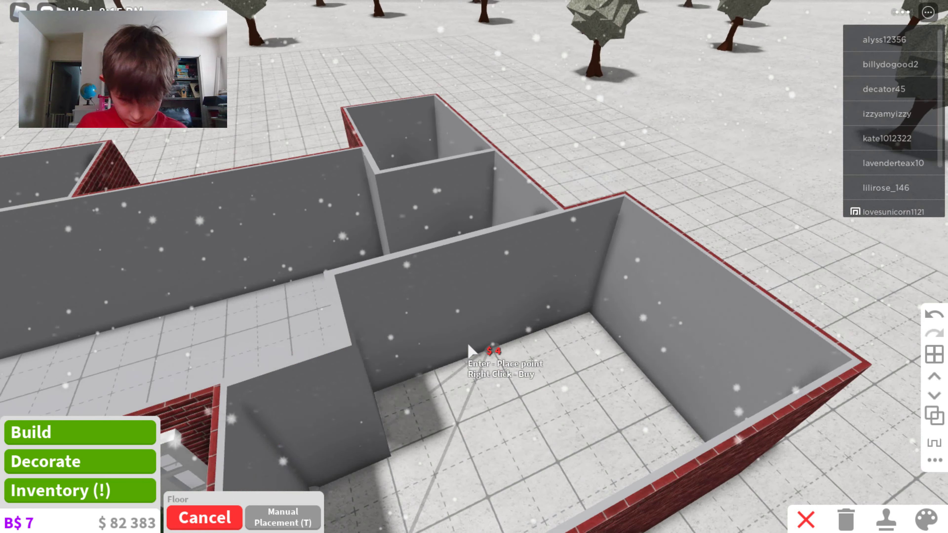
key(s)
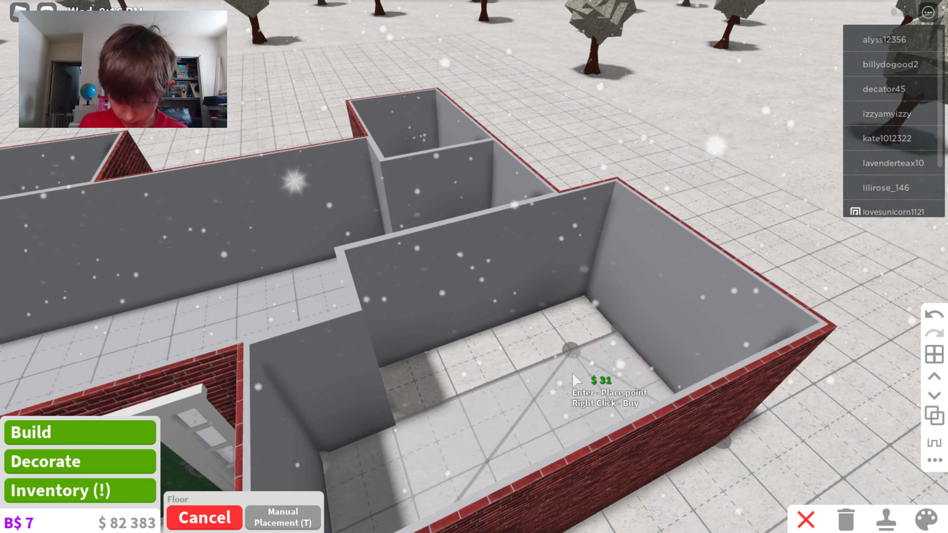
right_click(396, 412)
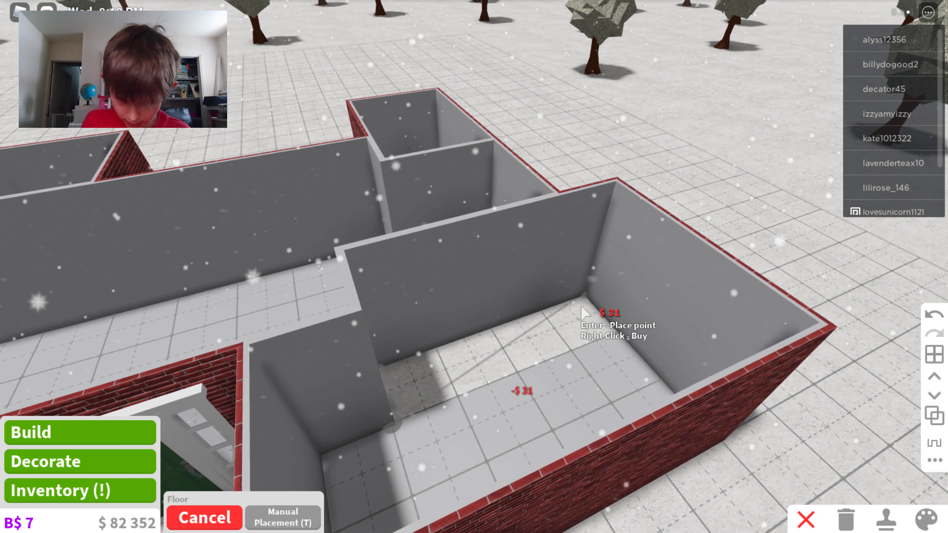
right_click(530, 335)
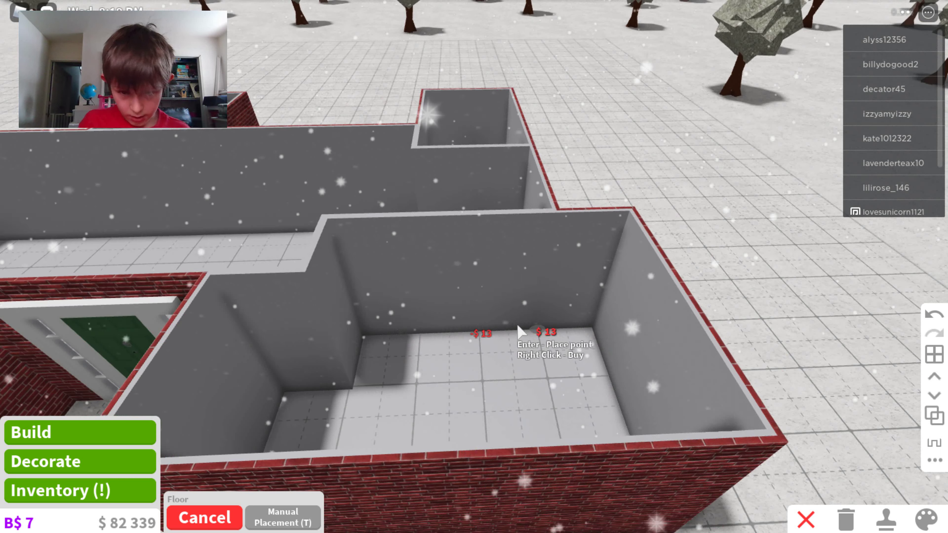
key(w)
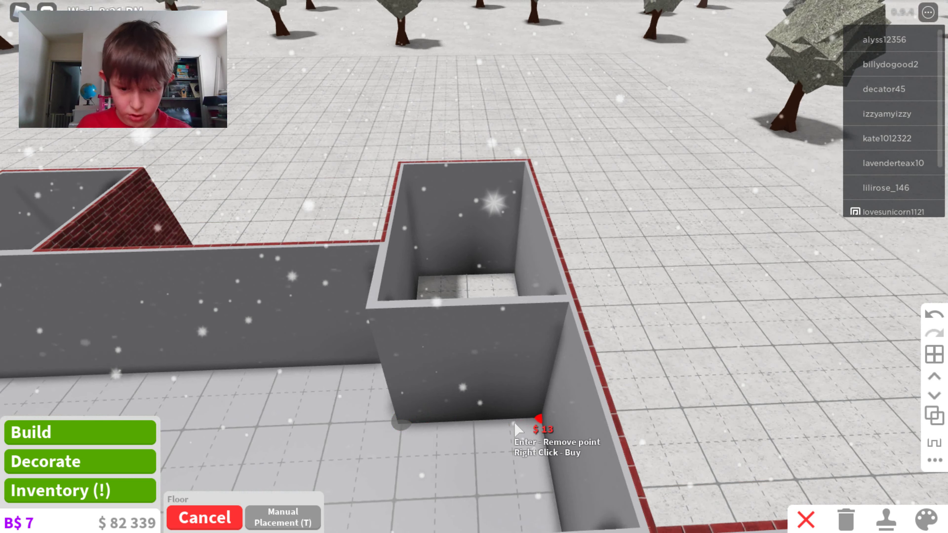
key(w)
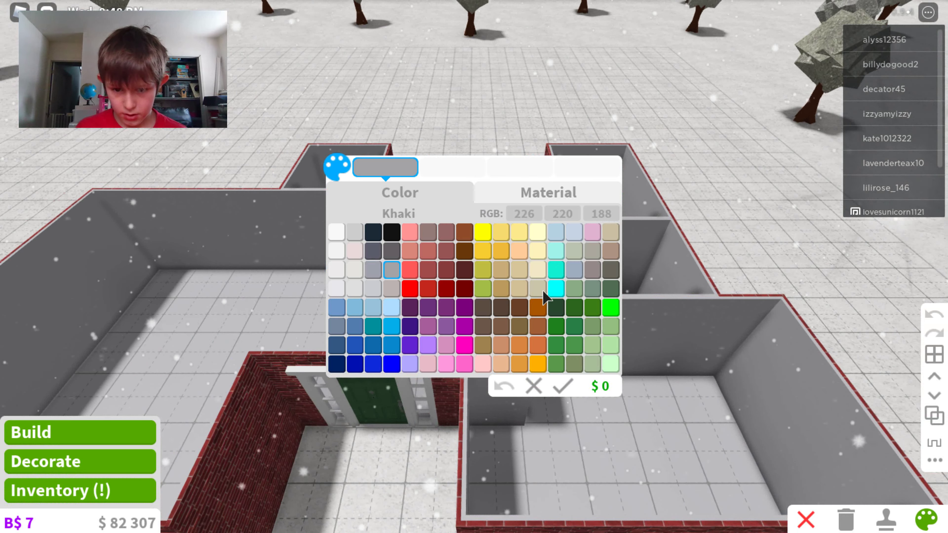
click(556, 233)
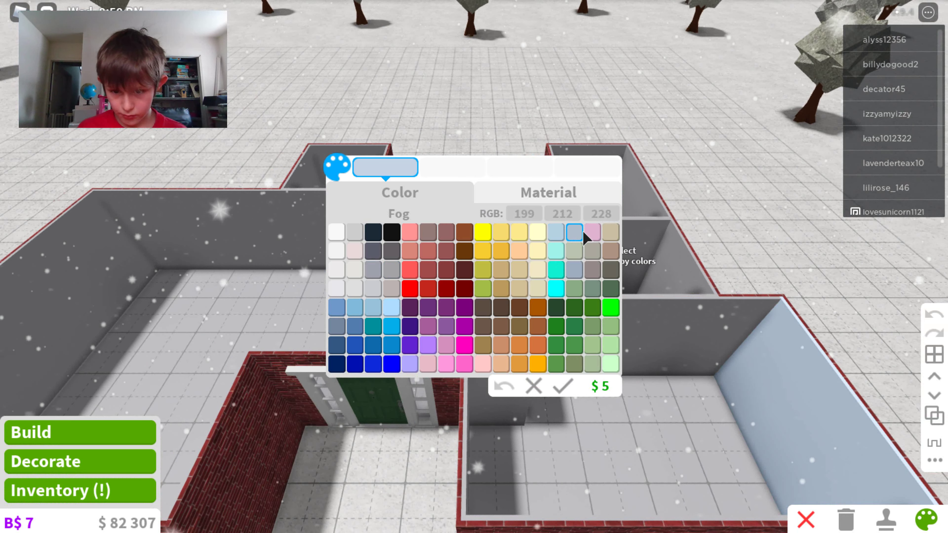
click(593, 233)
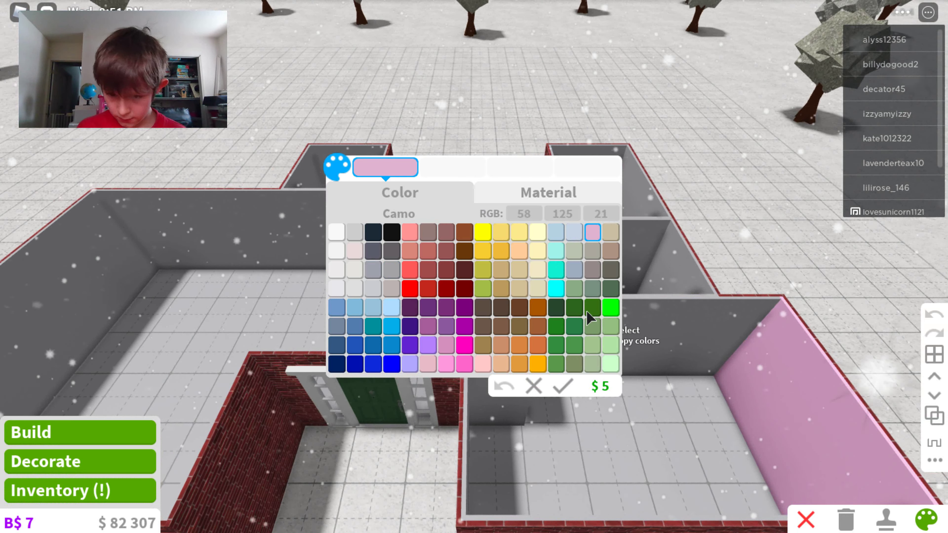
click(597, 326)
click(597, 343)
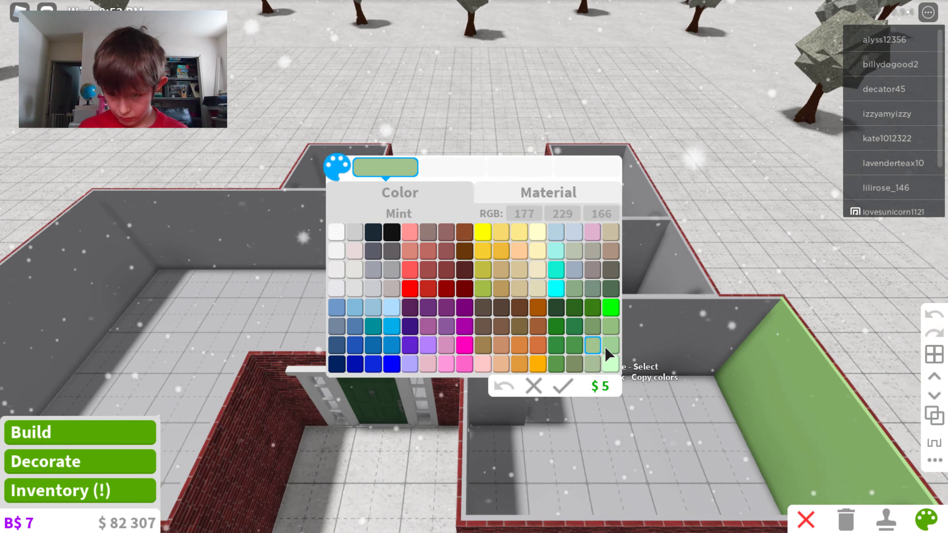
click(597, 361)
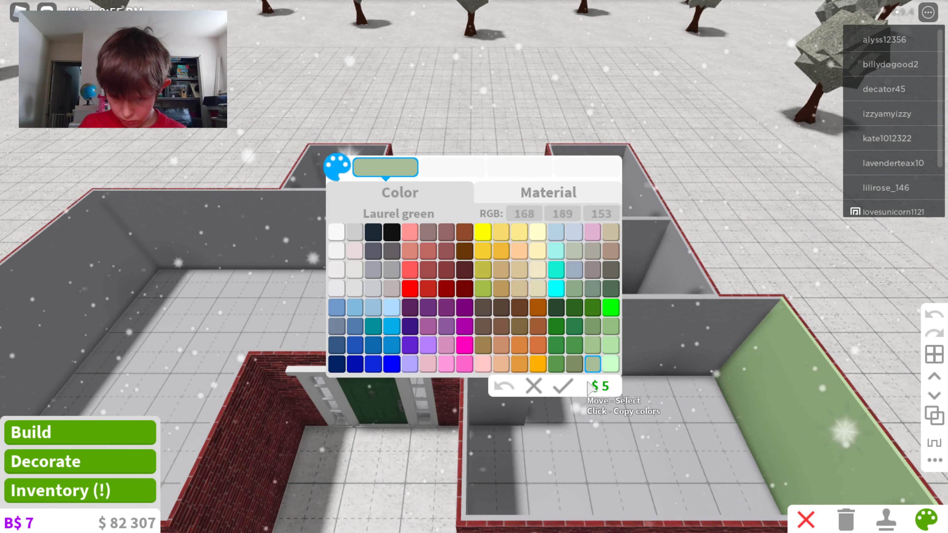
click(562, 387)
click(619, 355)
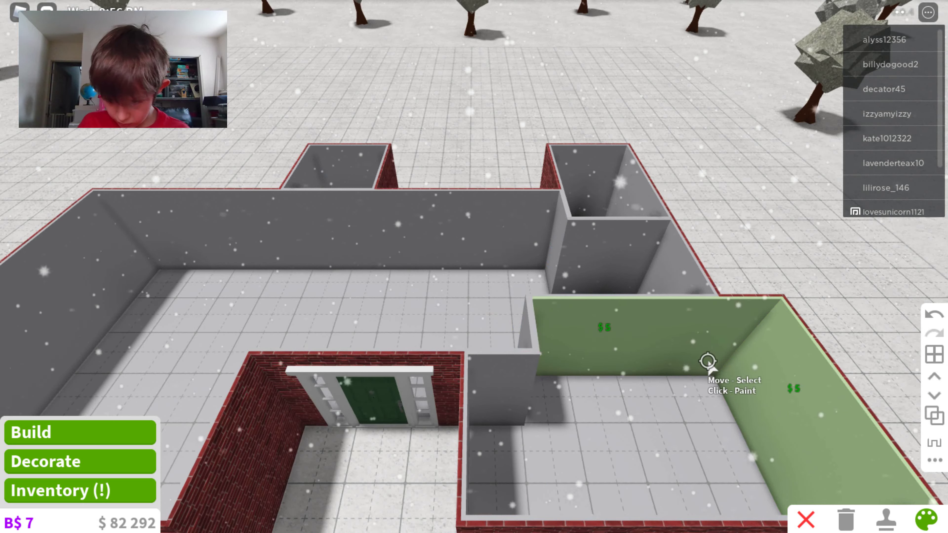
click(711, 349)
click(315, 345)
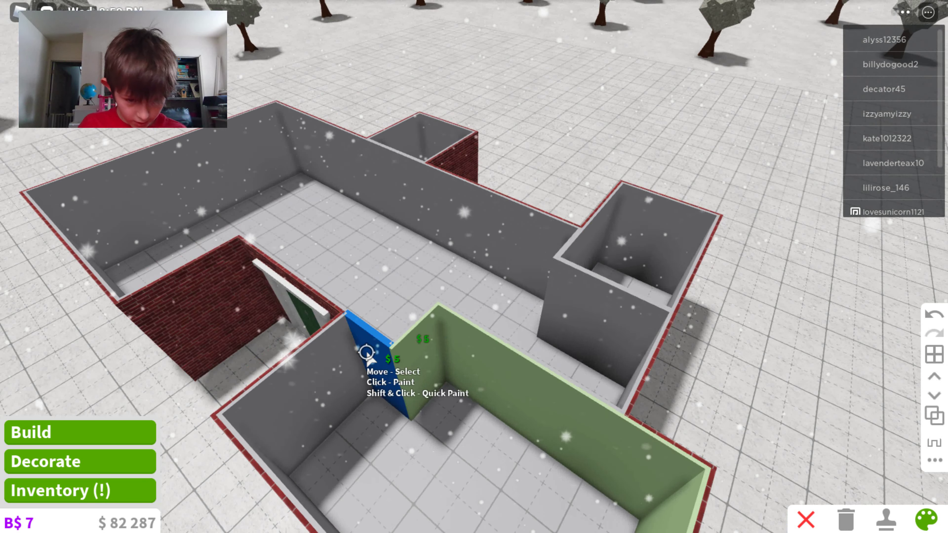
click(367, 338)
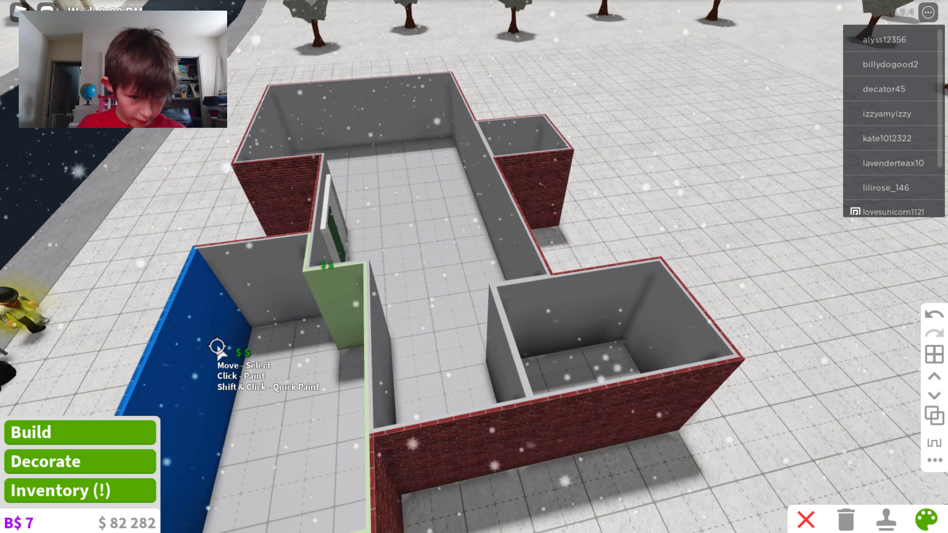
click(214, 348)
click(258, 284)
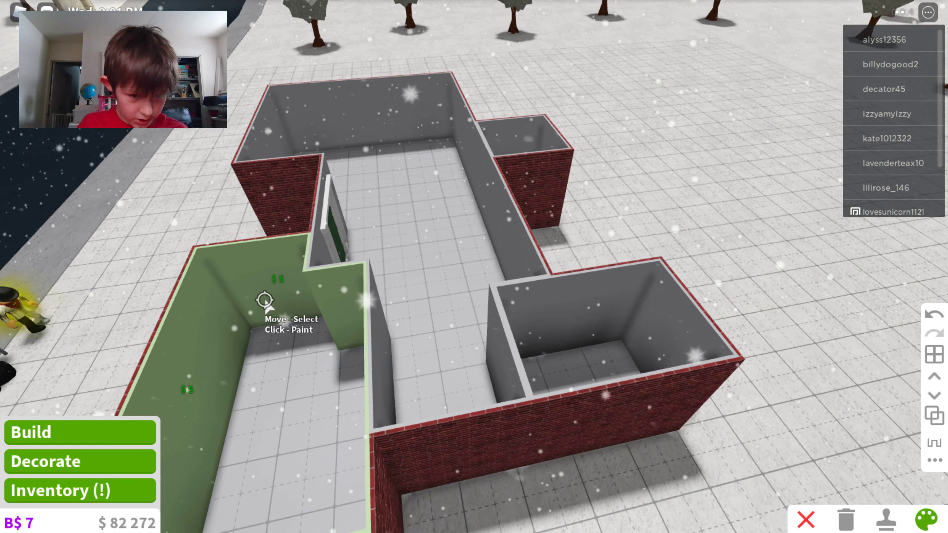
Step: Rotate the camera around the house toward the small room's walls
key(Left)
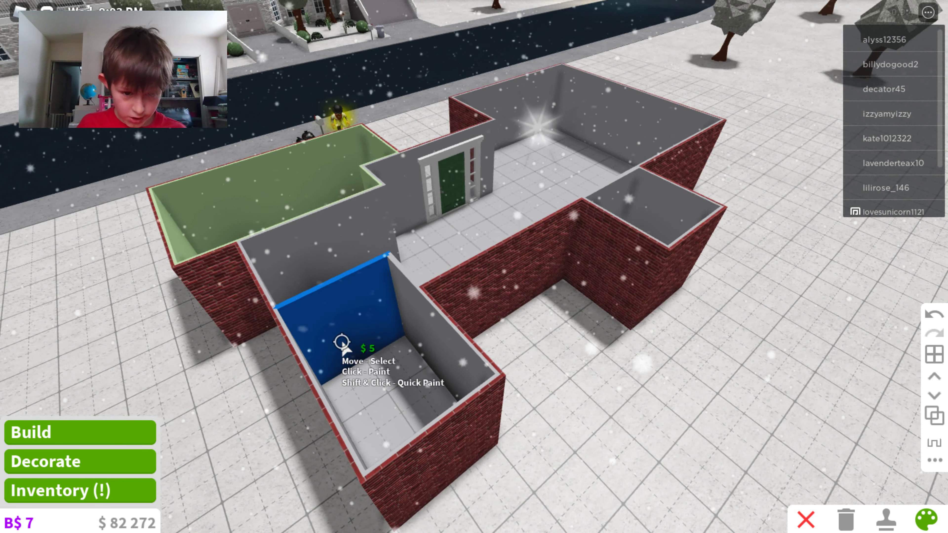
click(341, 342)
ctrl+click(360, 335)
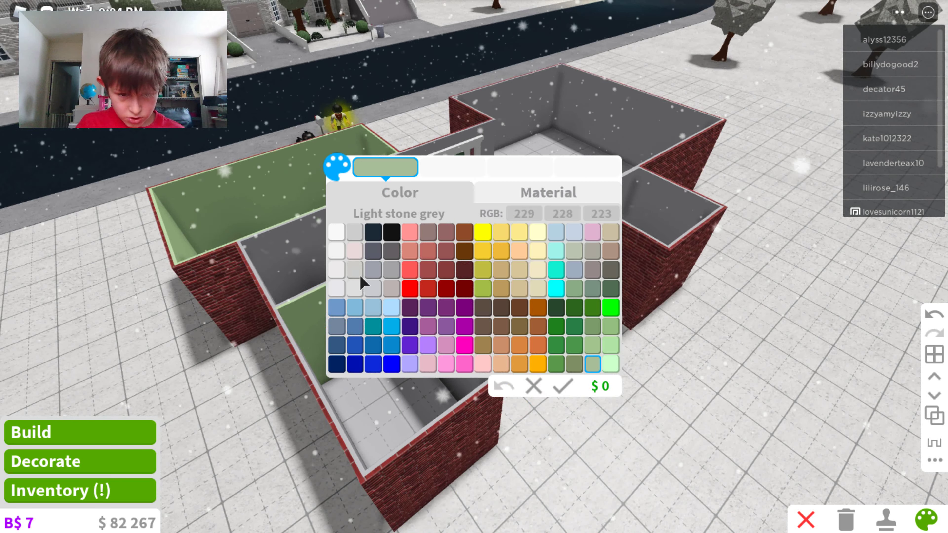
click(375, 270)
click(376, 250)
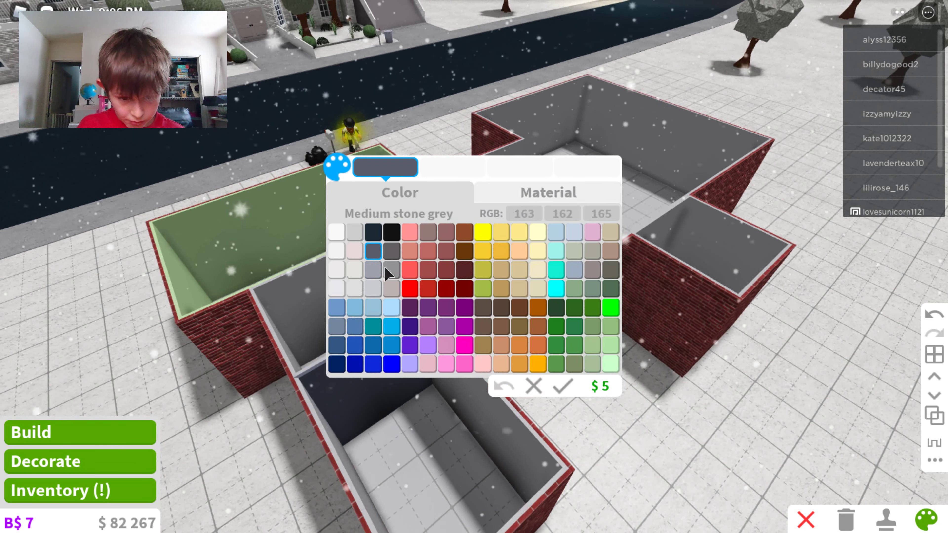
click(565, 389)
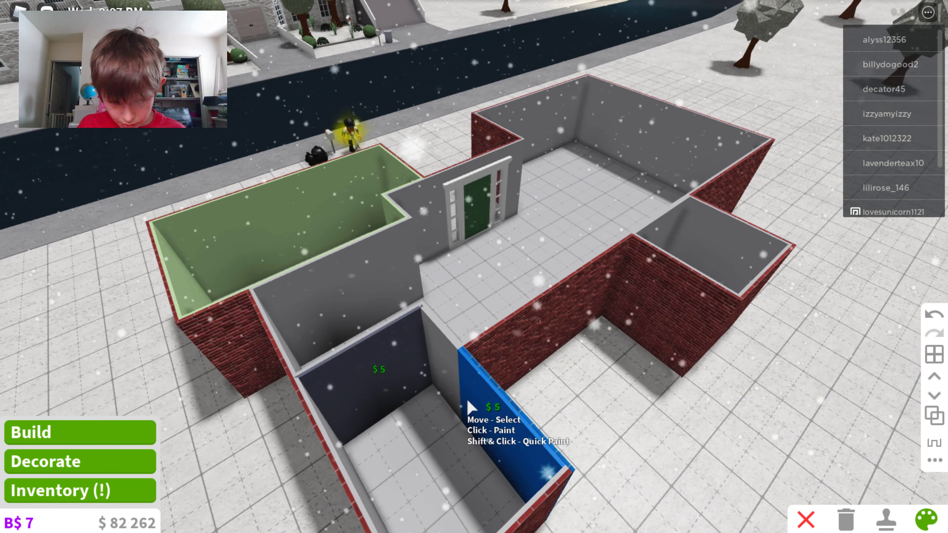
click(450, 389)
key(Left)
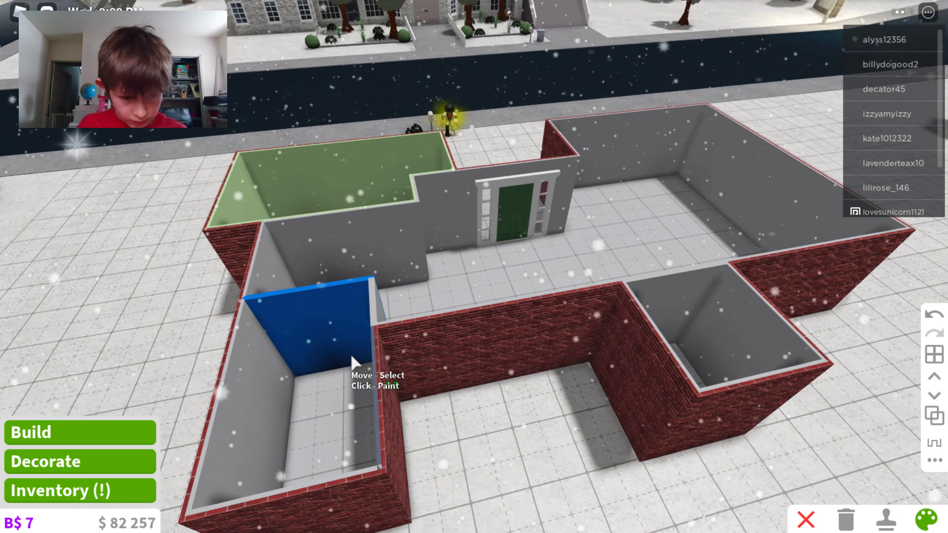
key(Left)
click(482, 403)
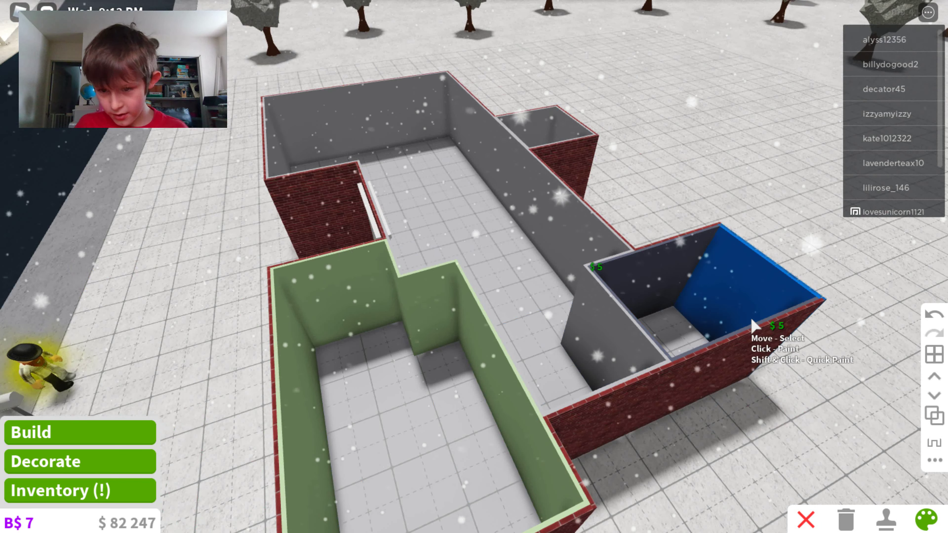
click(747, 316)
key(Left)
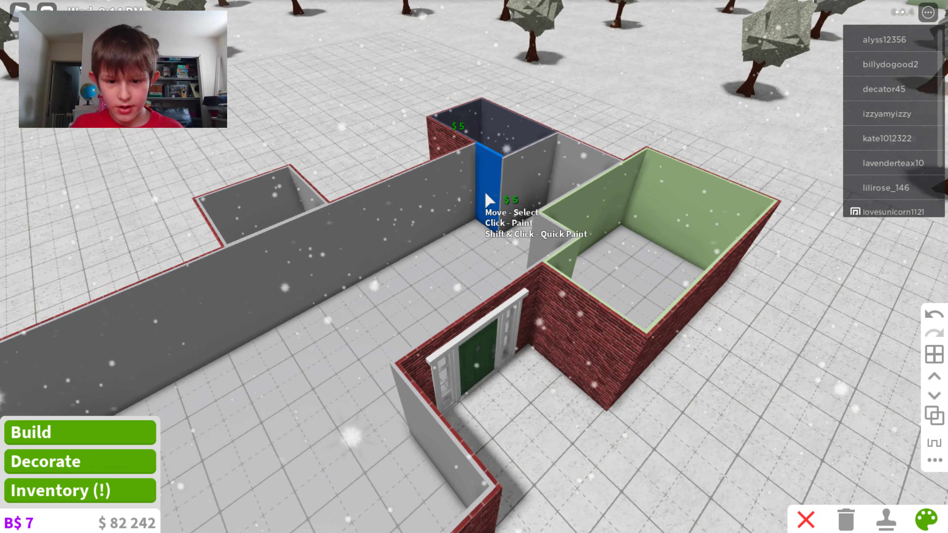
Step: Scroll through the material options to find the dark grey Tilted Tiles
scroll(403, 214, down, 3)
key(Left)
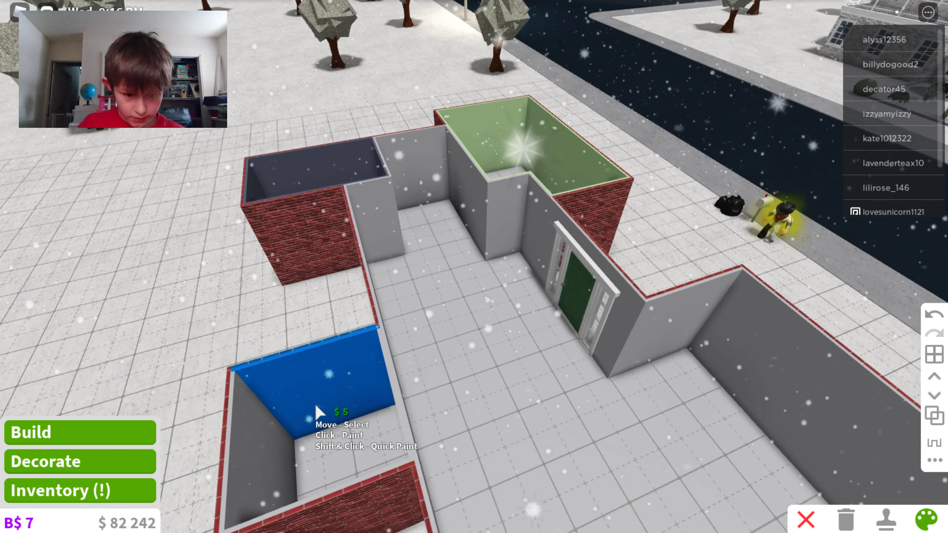
click(386, 391)
click(464, 231)
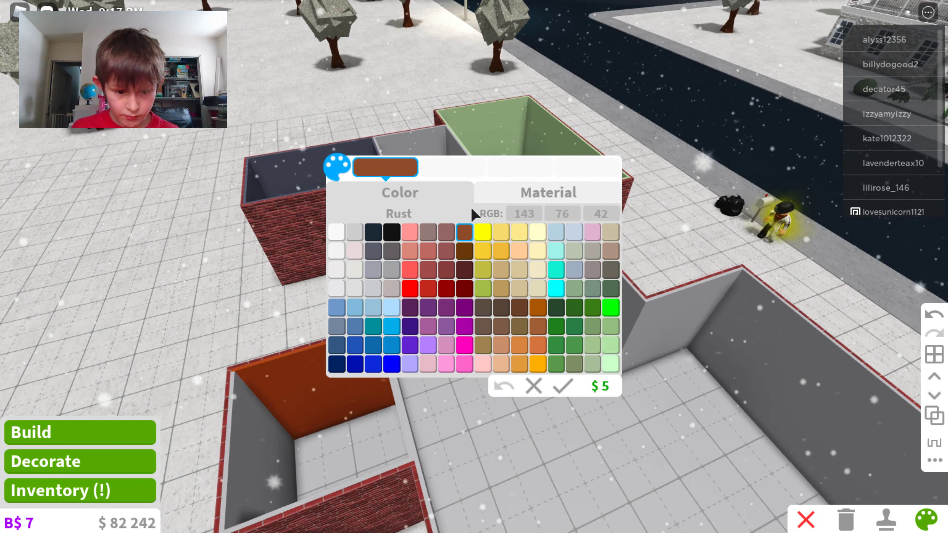
click(484, 202)
scroll(493, 252, down, 2)
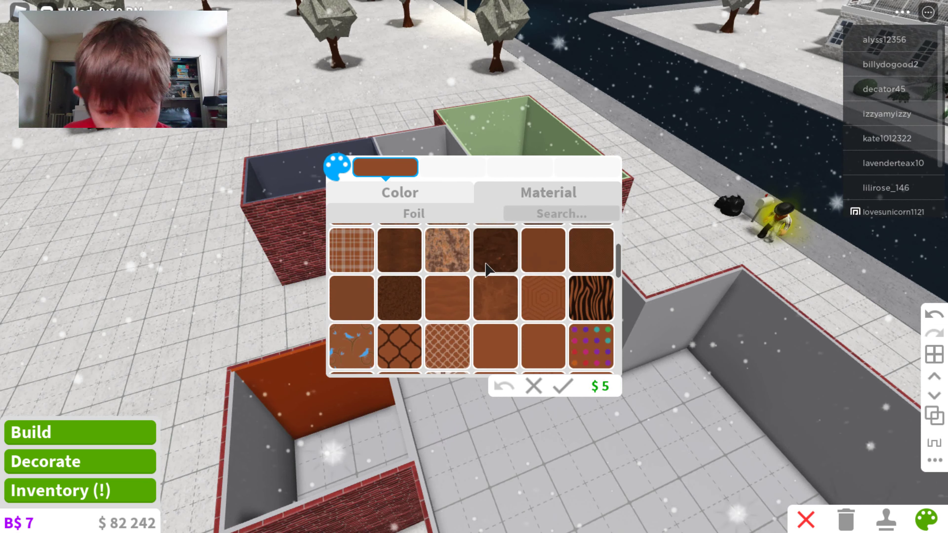
click(453, 251)
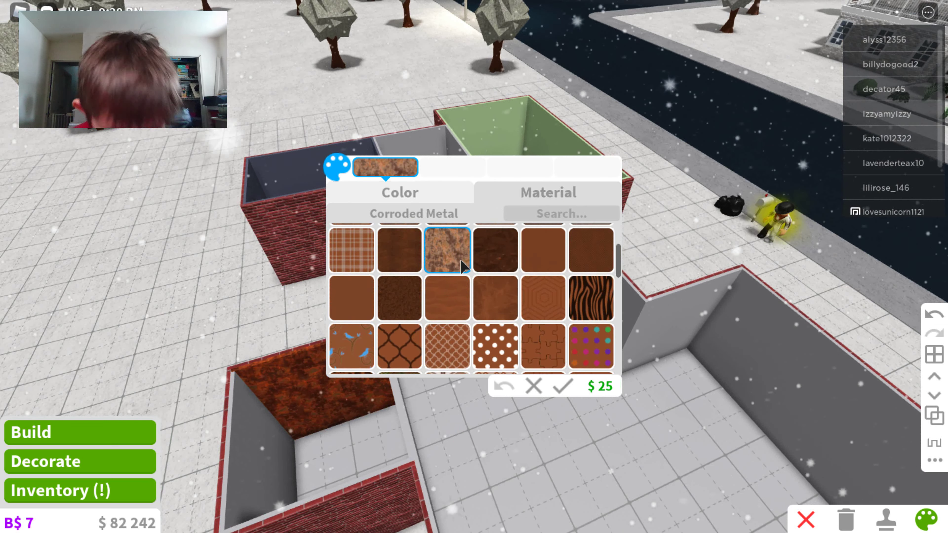
scroll(542, 328, down, 5)
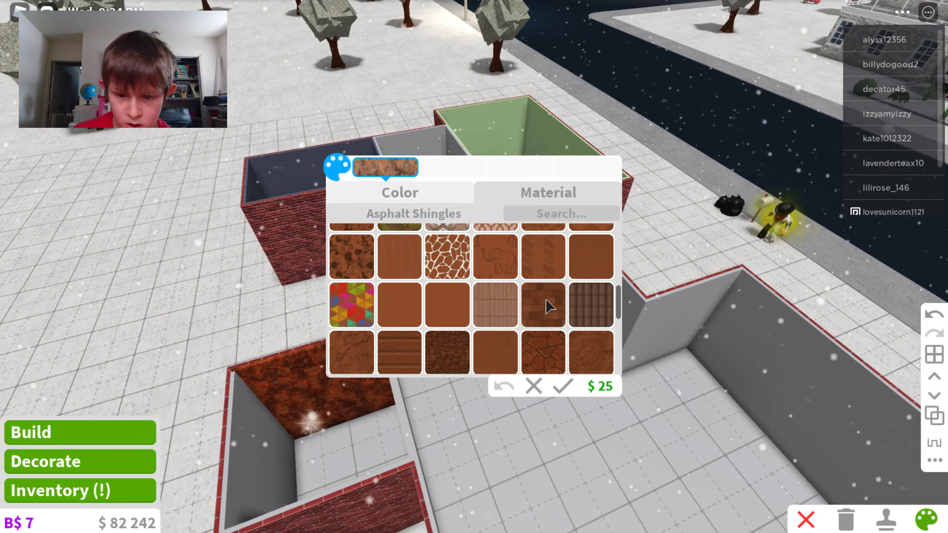
click(368, 345)
click(409, 196)
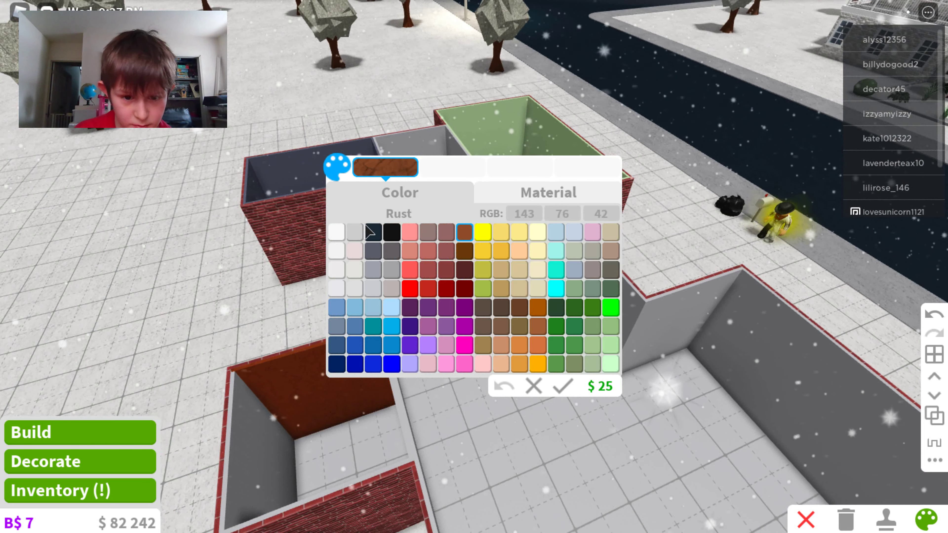
click(337, 233)
click(490, 185)
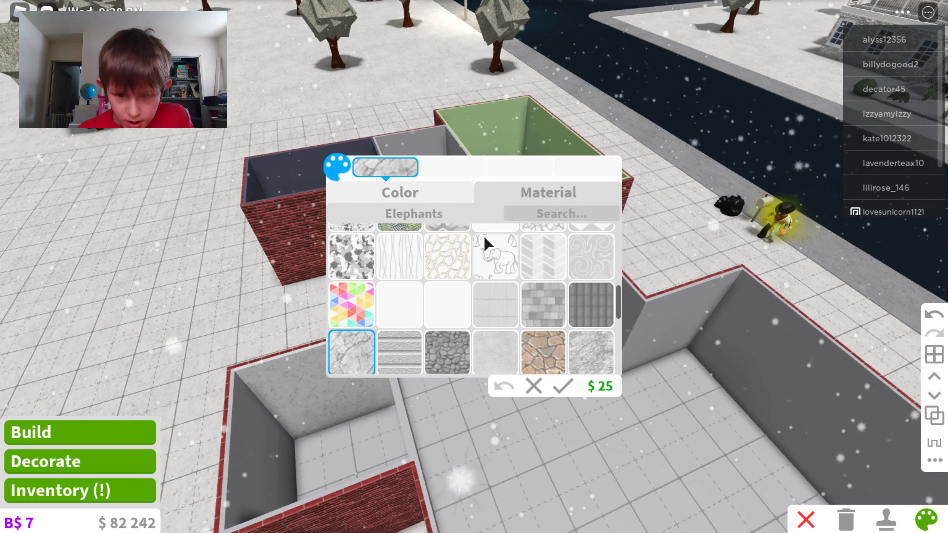
scroll(455, 269, down, 2)
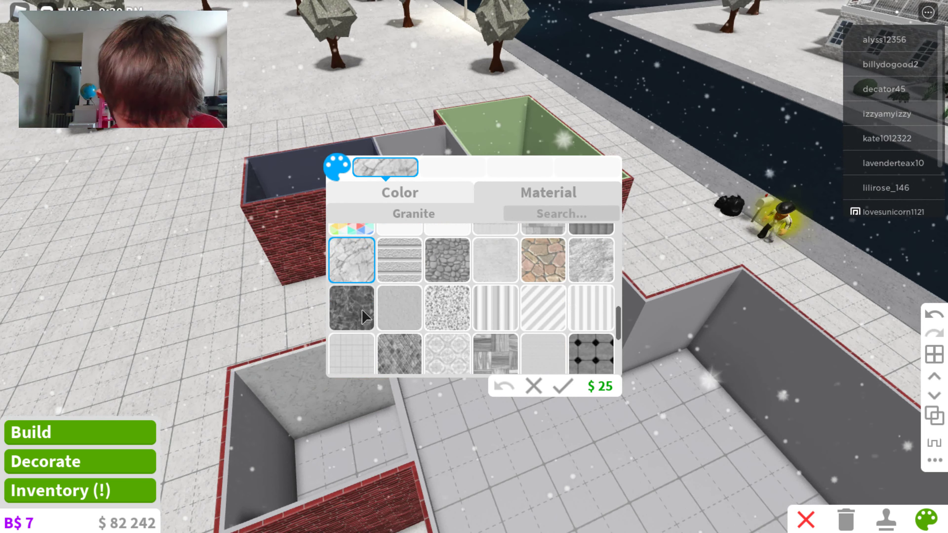
click(372, 314)
scroll(394, 320, down, 2)
click(484, 308)
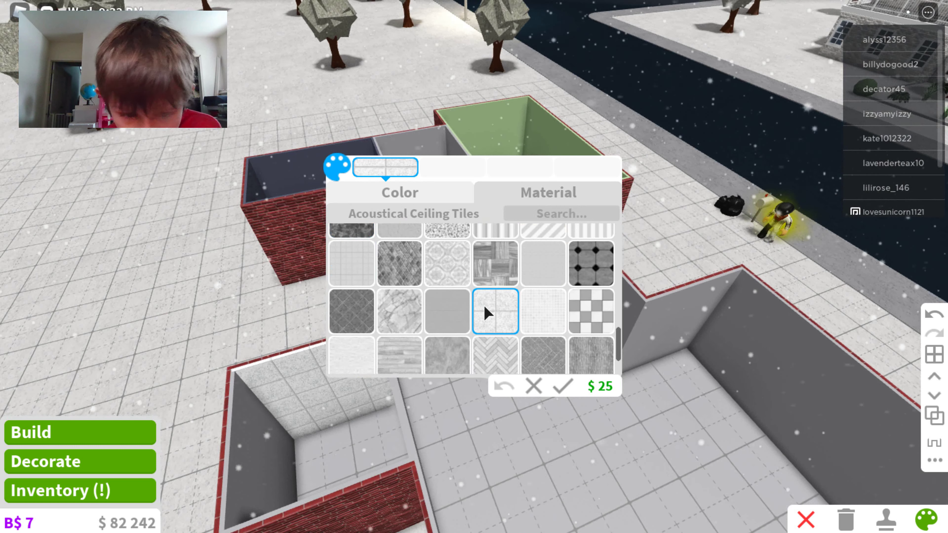
scroll(480, 311, down, 1)
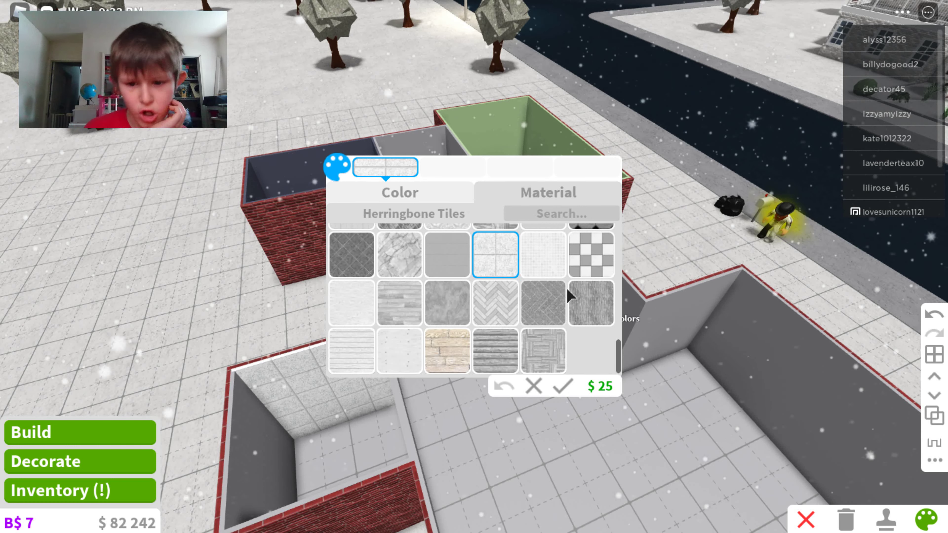
scroll(549, 310, up, 1)
scroll(547, 305, up, 1)
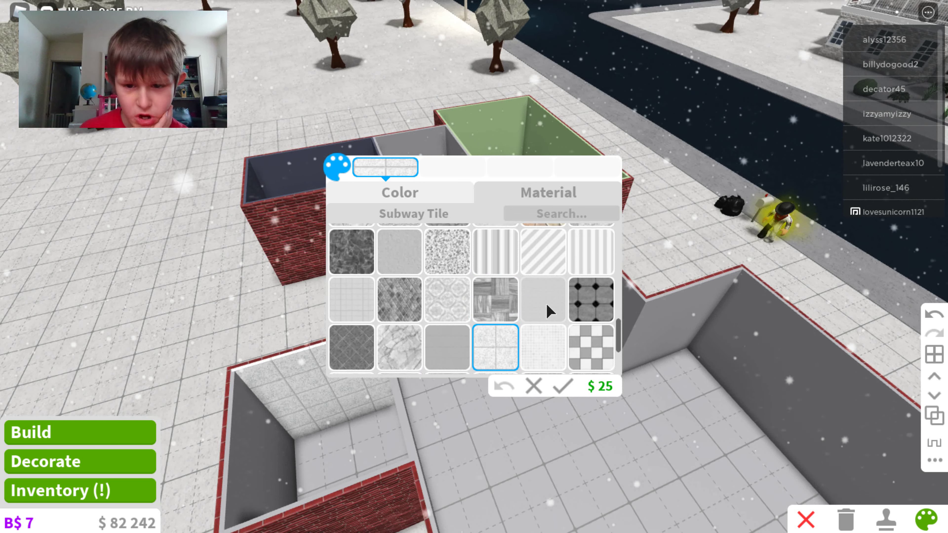
scroll(547, 305, up, 2)
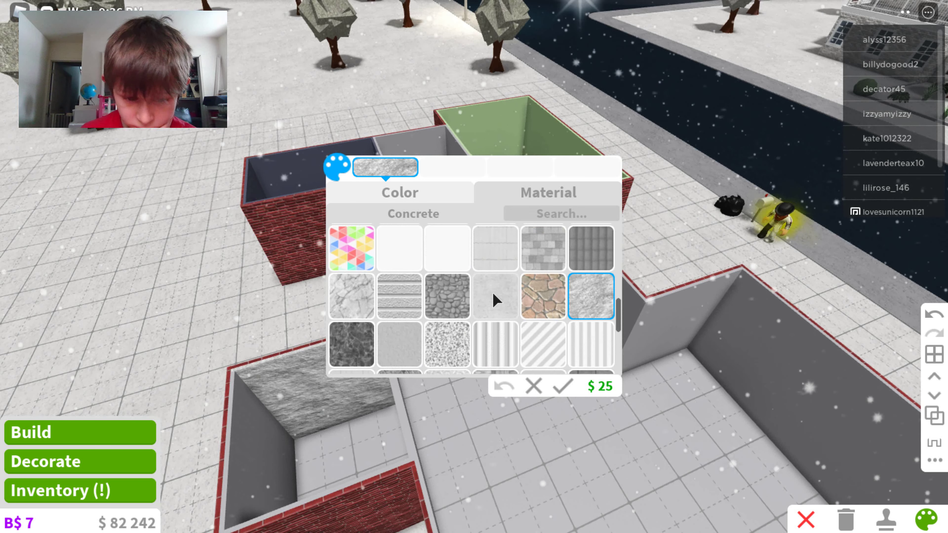
click(577, 307)
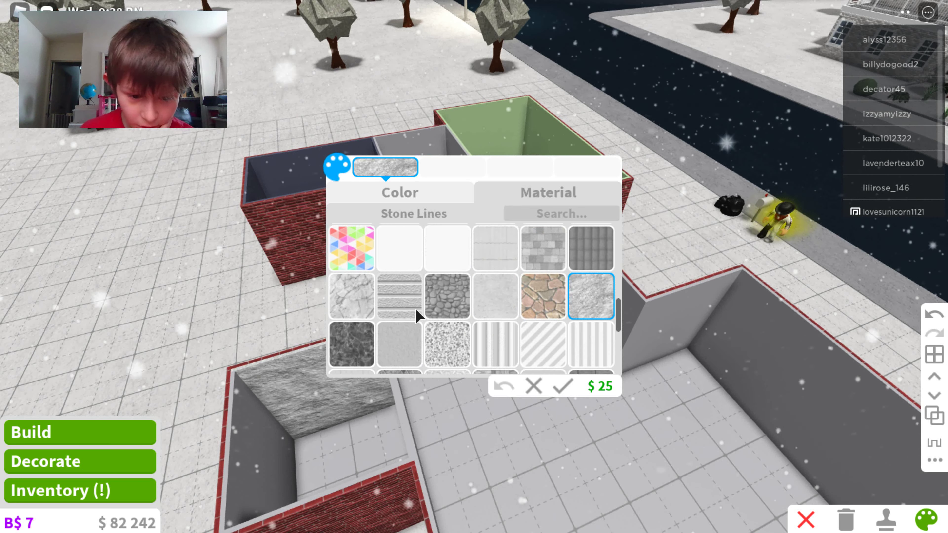
scroll(363, 328, up, 2)
scroll(364, 329, down, 2)
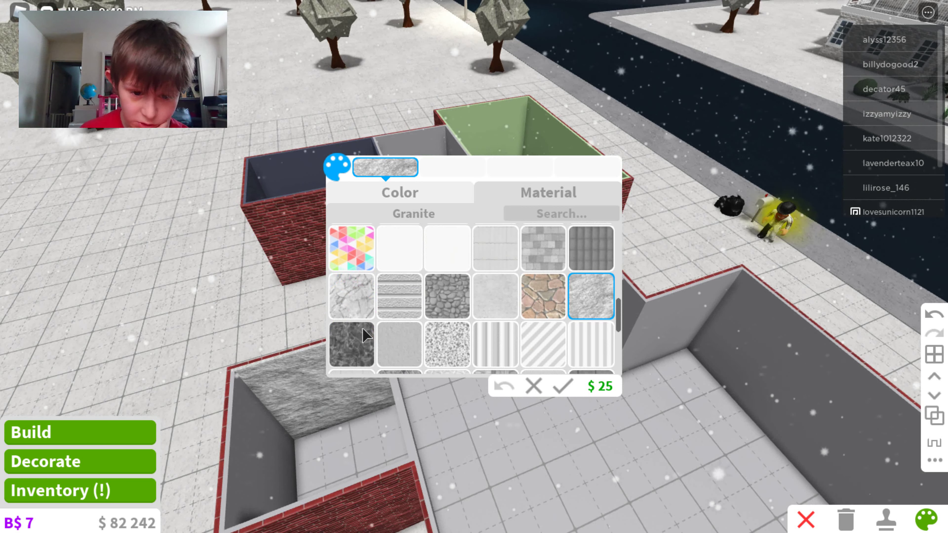
click(359, 310)
scroll(416, 313, up, 2)
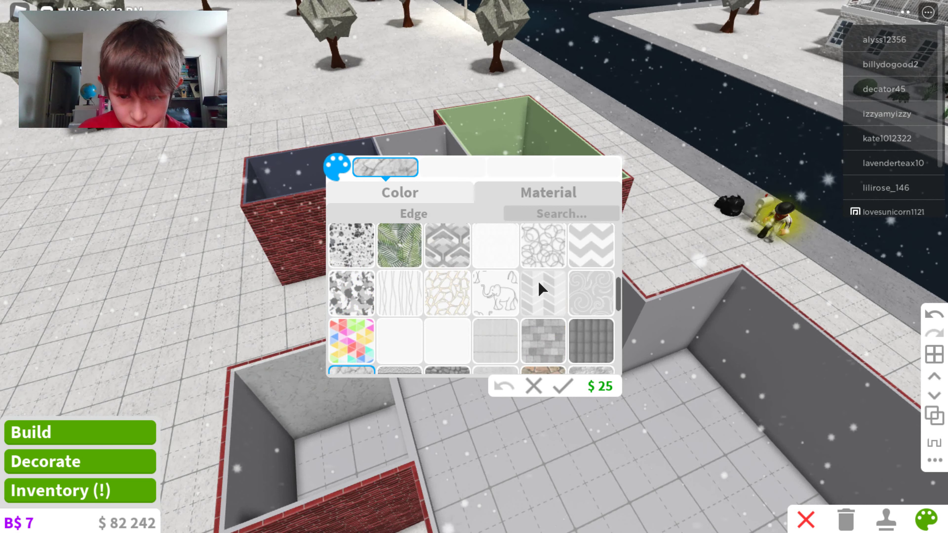
scroll(543, 286, up, 2)
scroll(542, 293, up, 2)
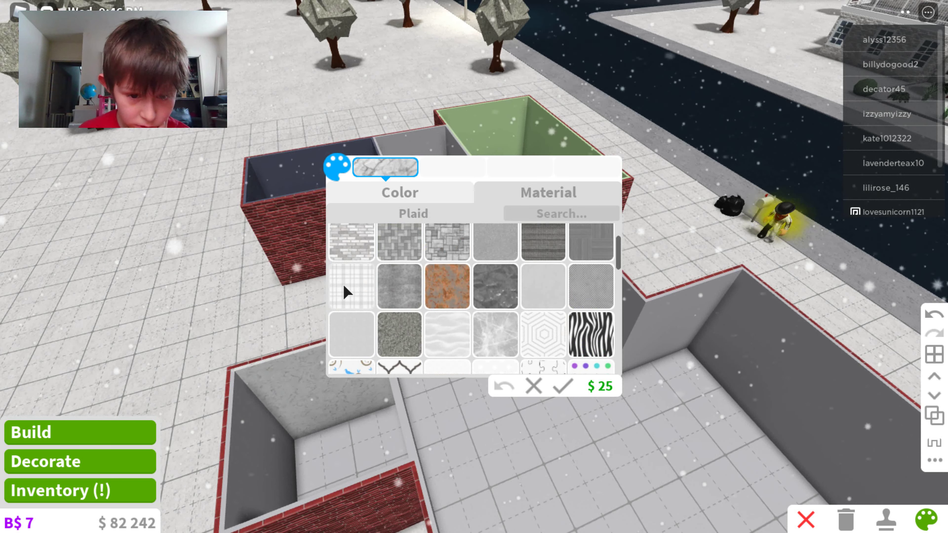
scroll(347, 292, up, 1)
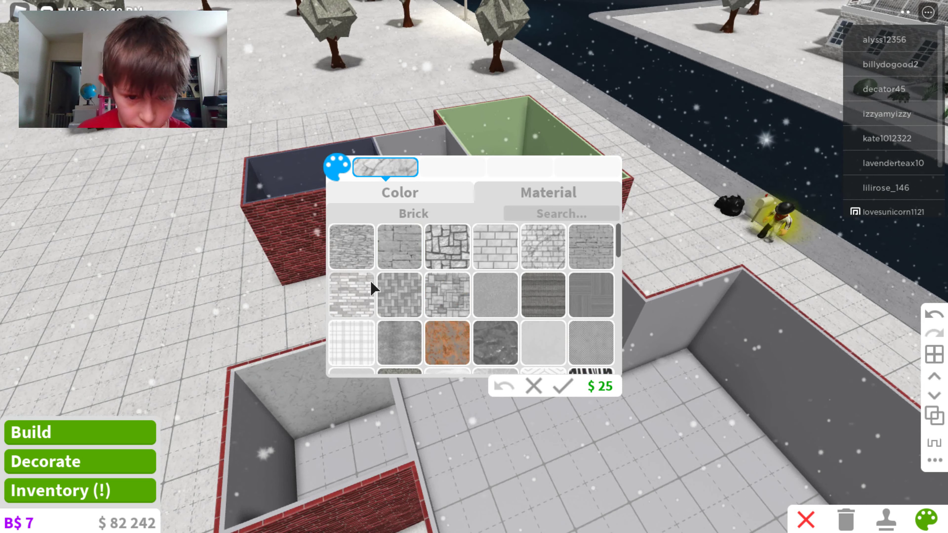
scroll(502, 266, down, 2)
scroll(567, 235, down, 2)
scroll(550, 258, up, 2)
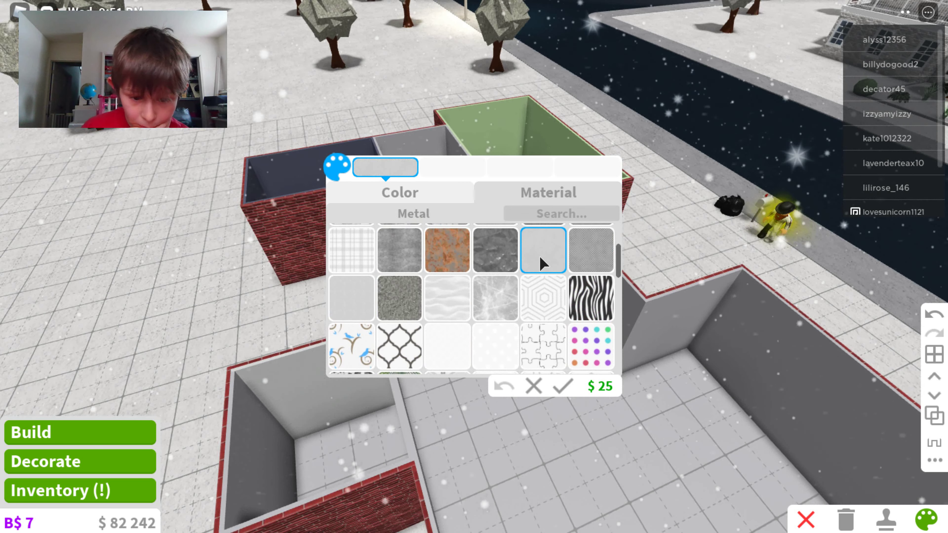
scroll(401, 308, down, 5)
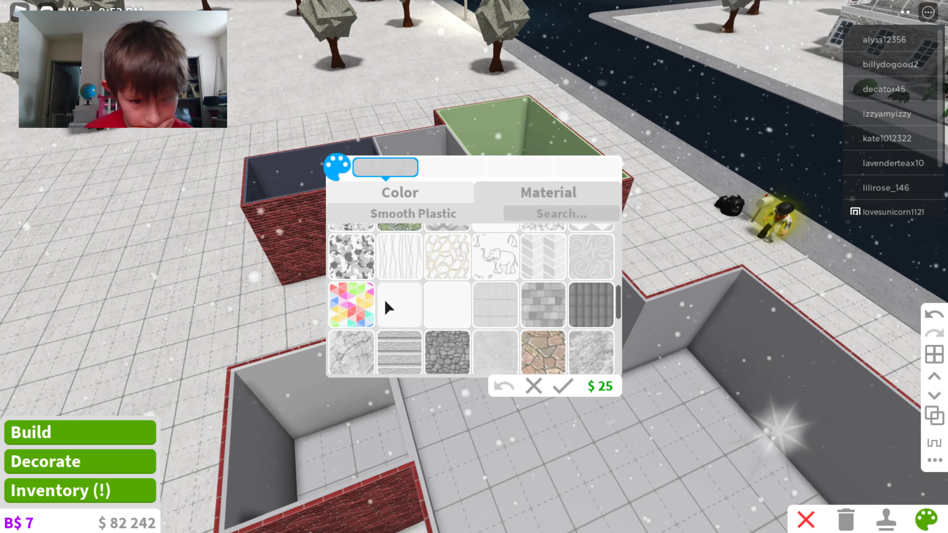
scroll(387, 307, down, 3)
scroll(384, 300, down, 4)
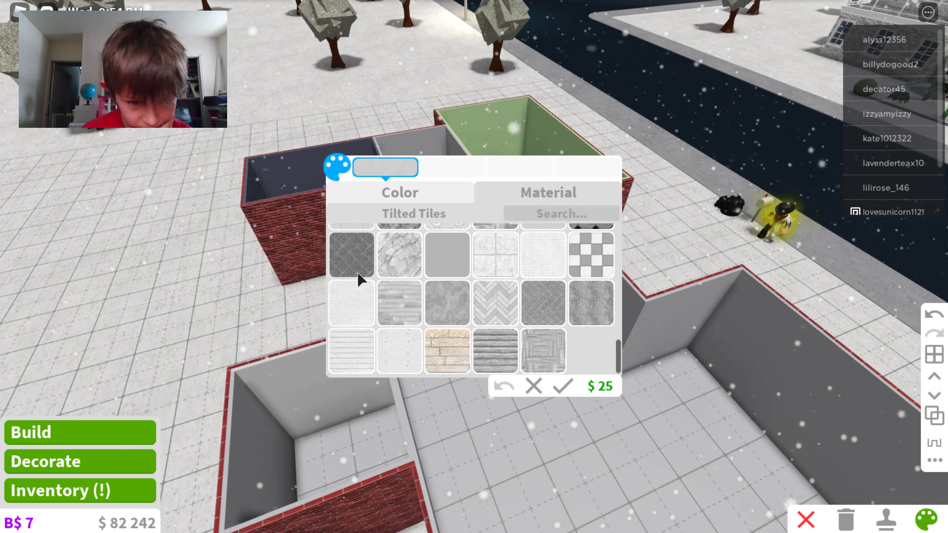
click(353, 263)
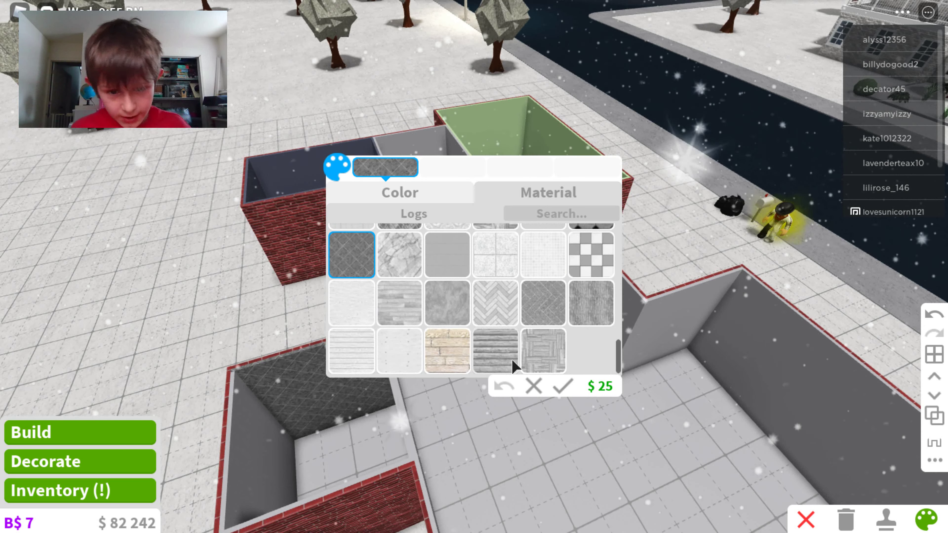
click(562, 387)
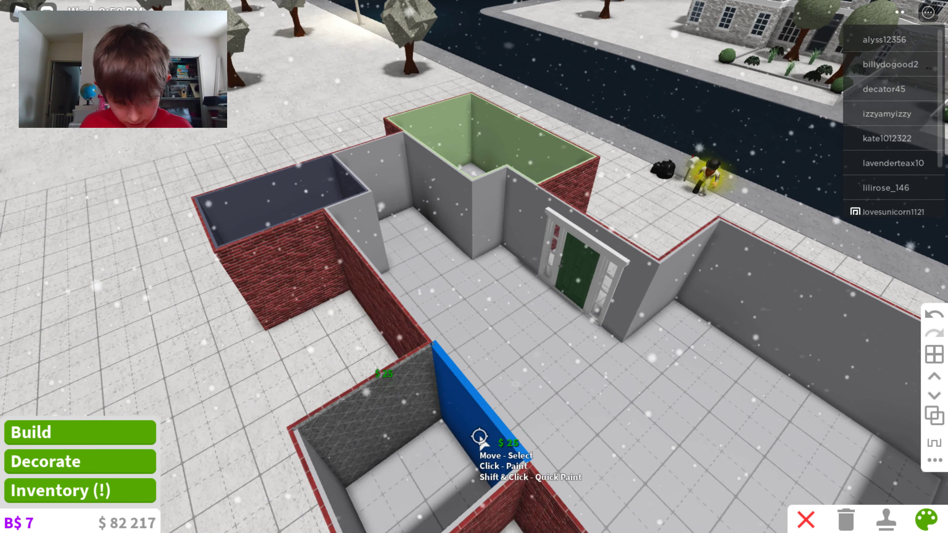
click(480, 437)
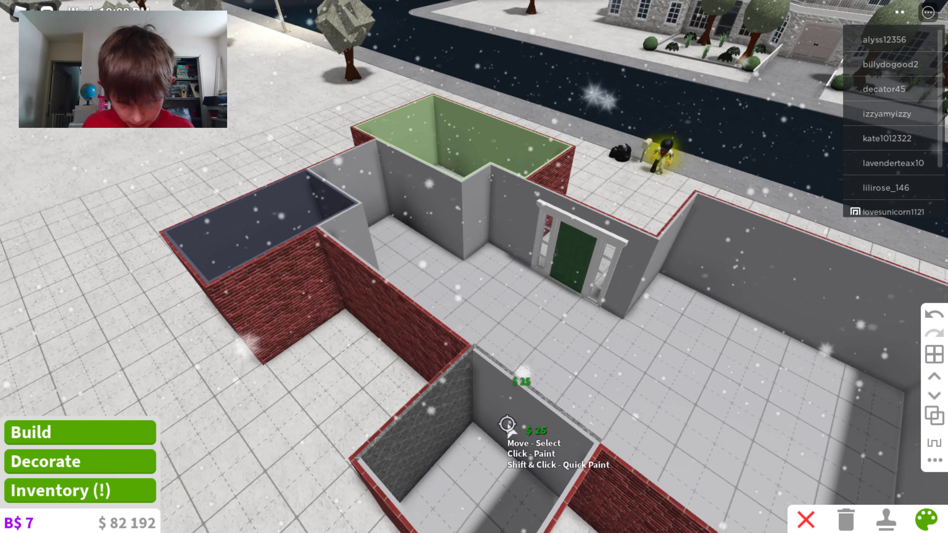
click(508, 425)
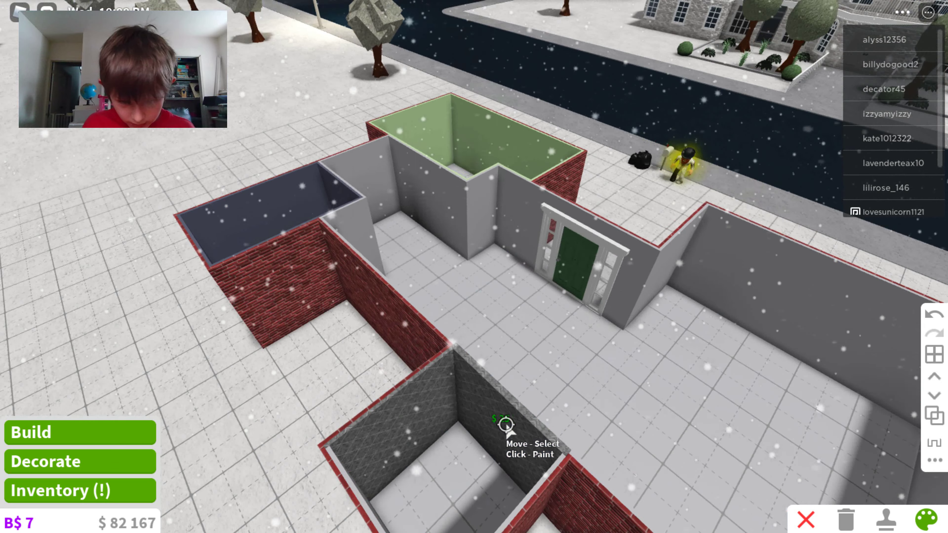
click(210, 409)
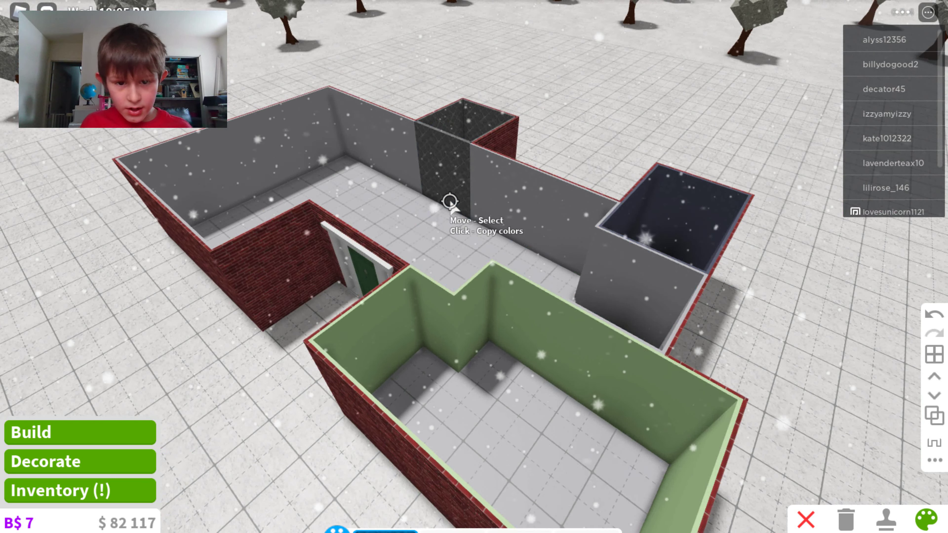
click(448, 200)
click(508, 195)
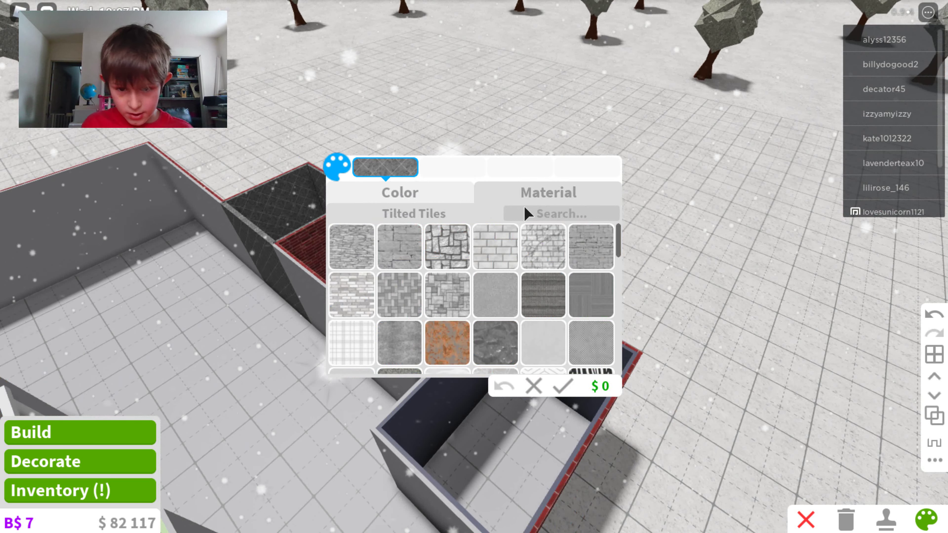
click(522, 208)
text(PLA)
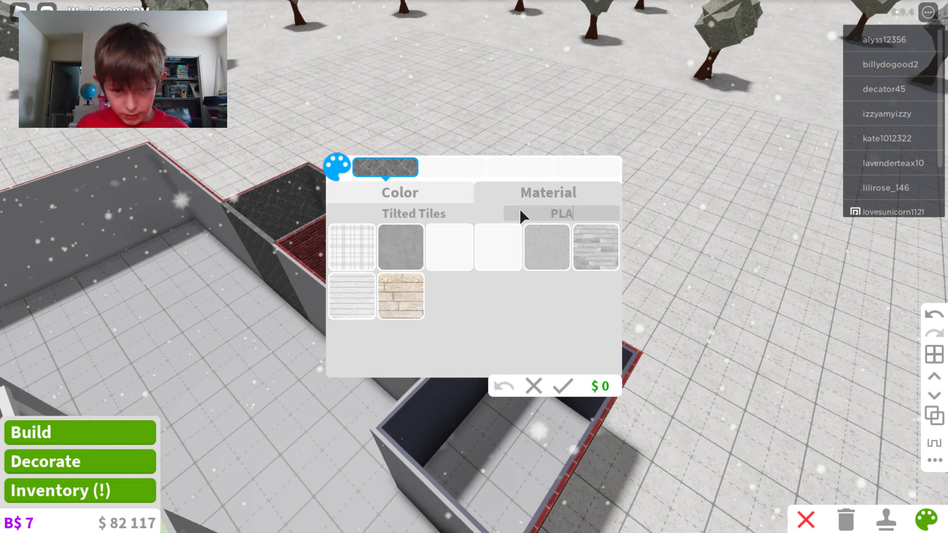
click(501, 258)
click(449, 189)
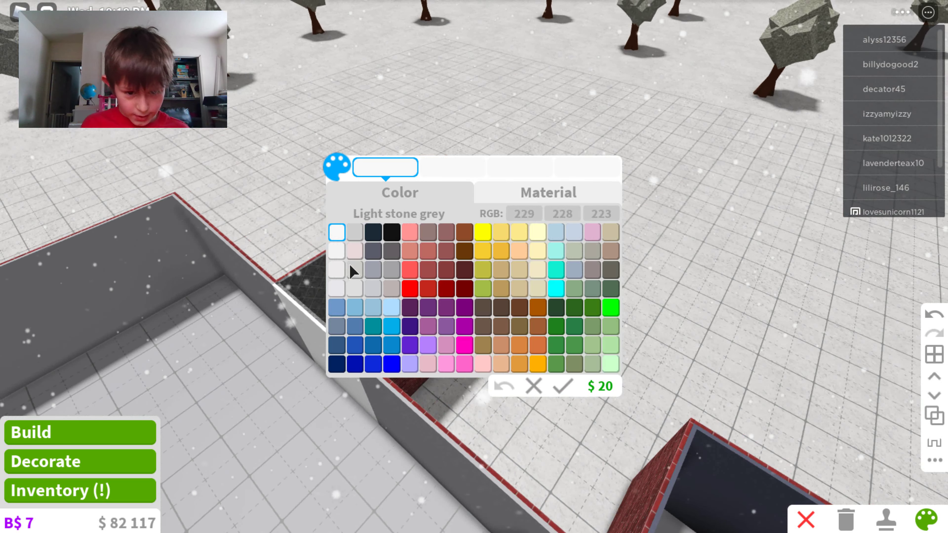
click(370, 272)
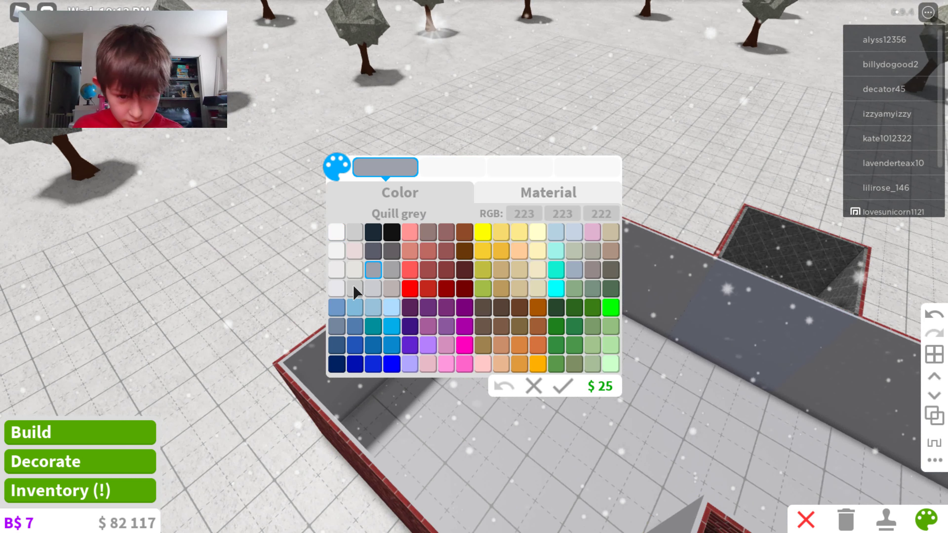
click(353, 296)
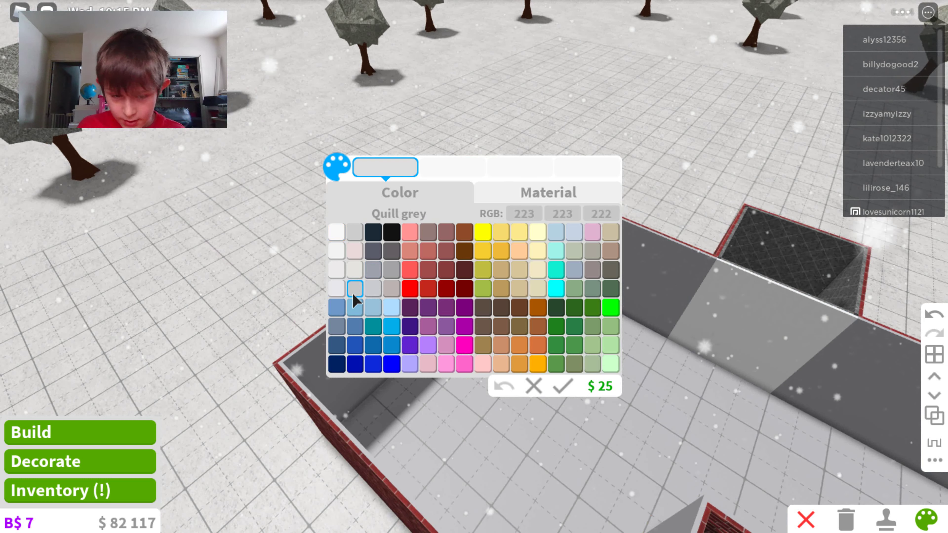
click(379, 273)
click(386, 272)
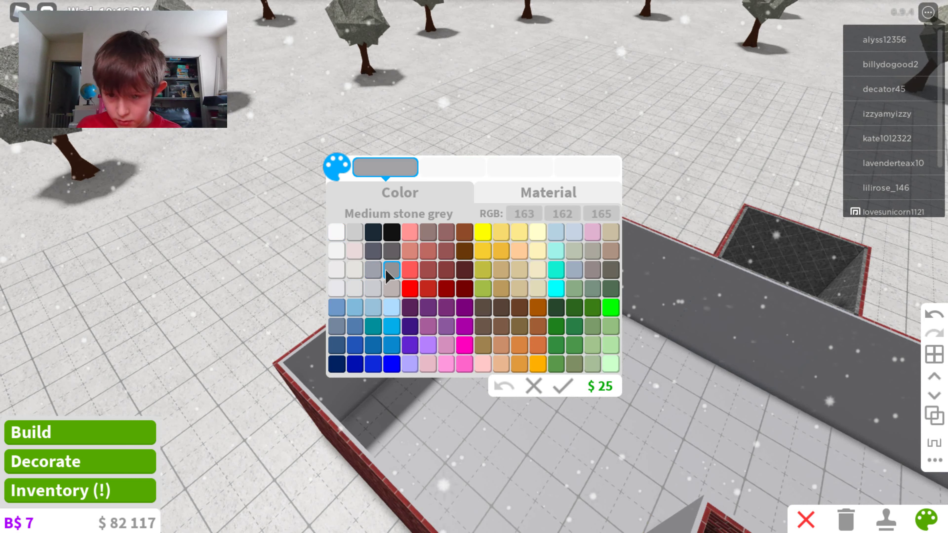
click(498, 202)
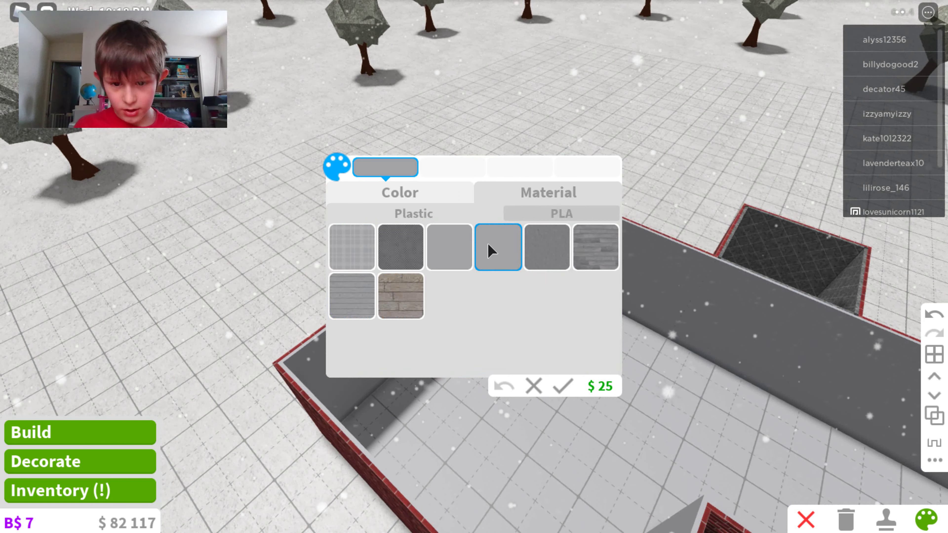
click(549, 217)
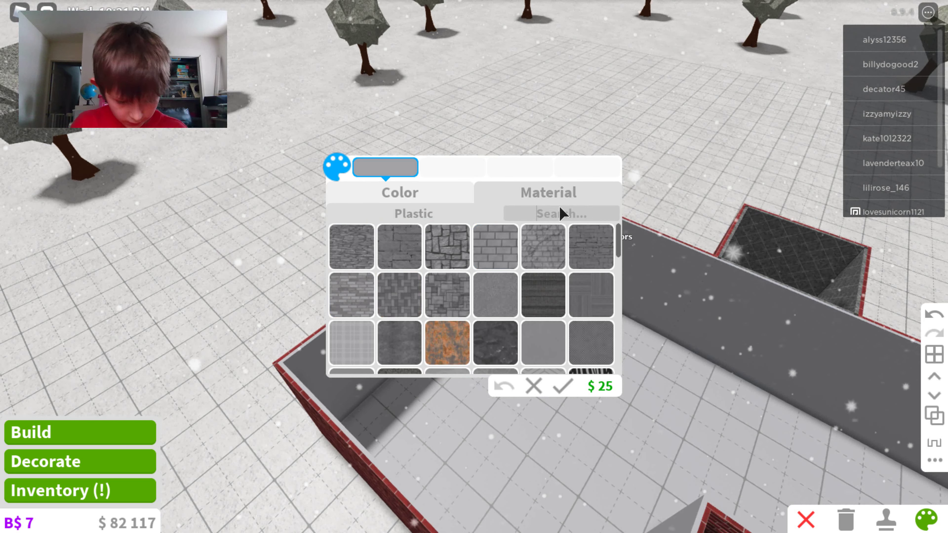
text(F)
key(BackSpace)
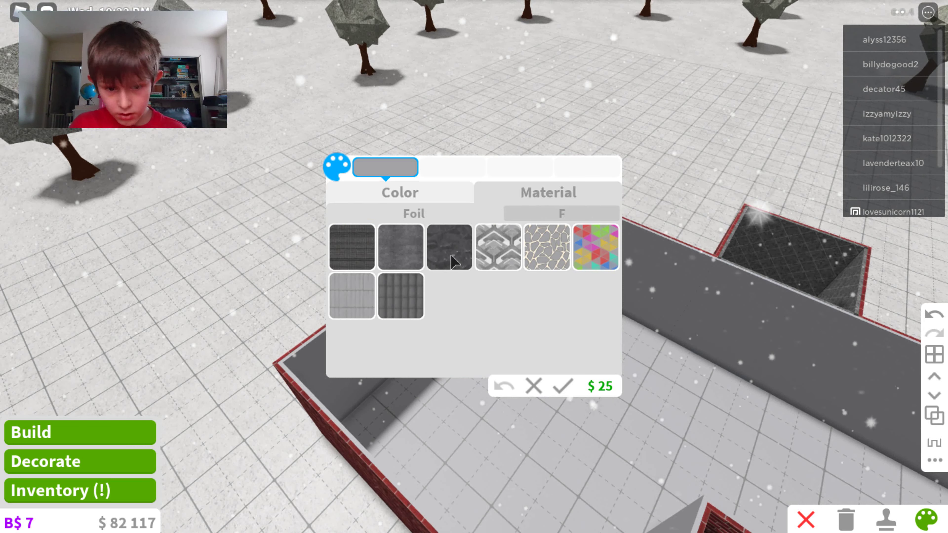
key(BackSpace)
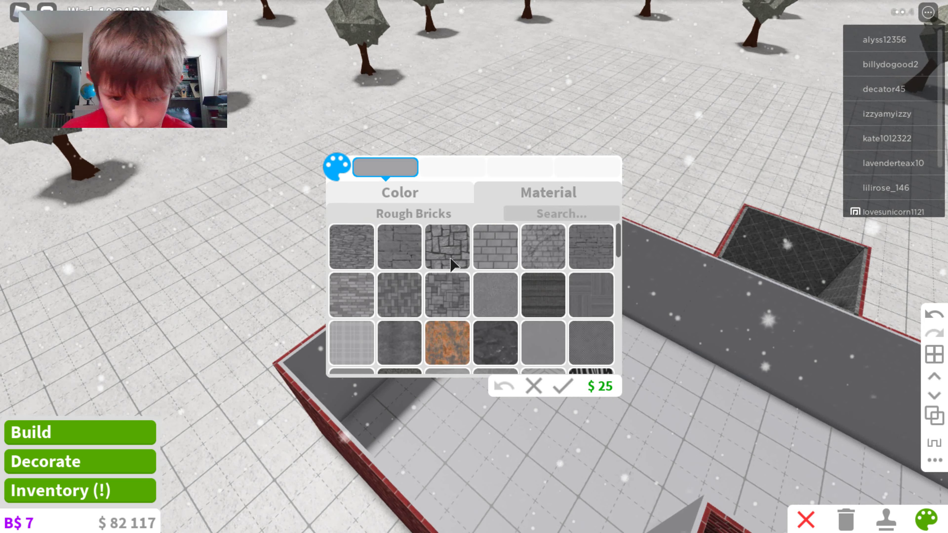
Step: Scroll down the Material textures for the inner wall toward Diamond Tiles
scroll(451, 264, down, 3)
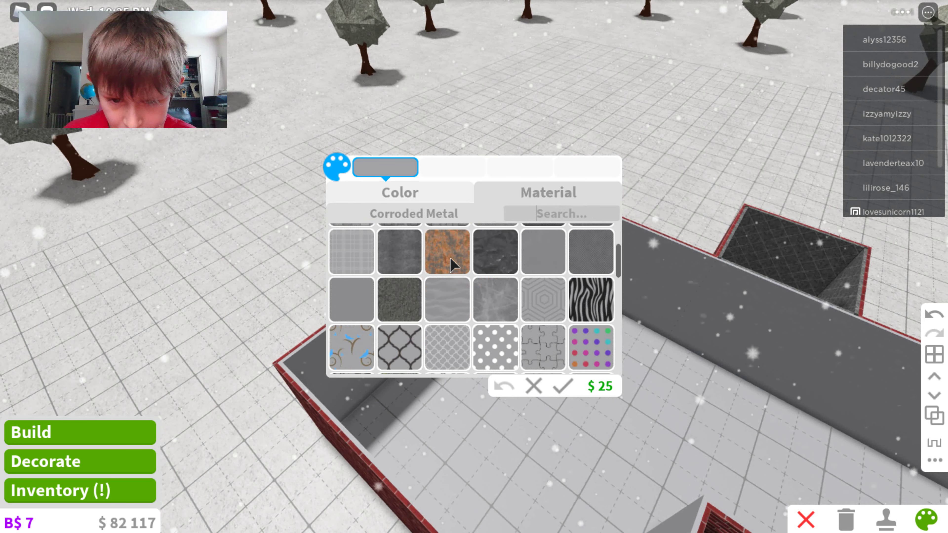
click(495, 314)
scroll(493, 314, down, 2)
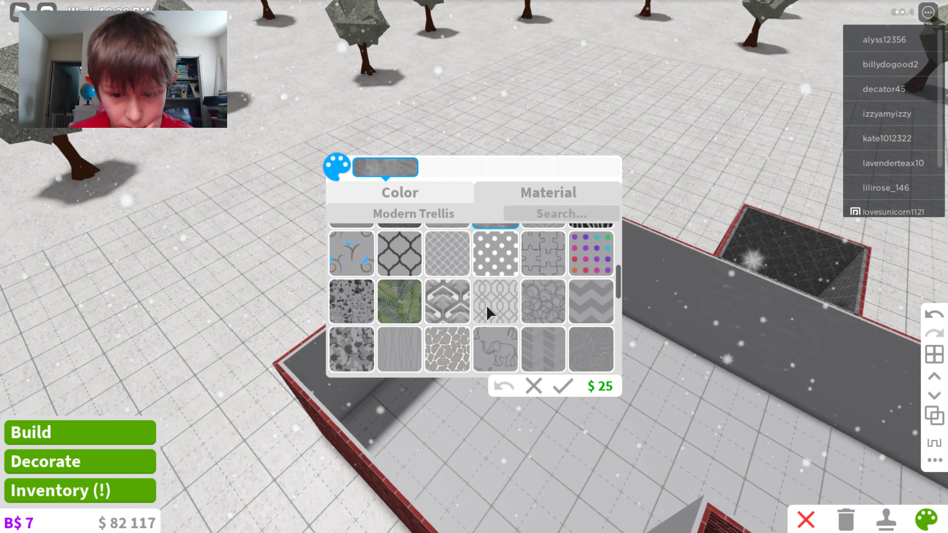
scroll(486, 306, down, 3)
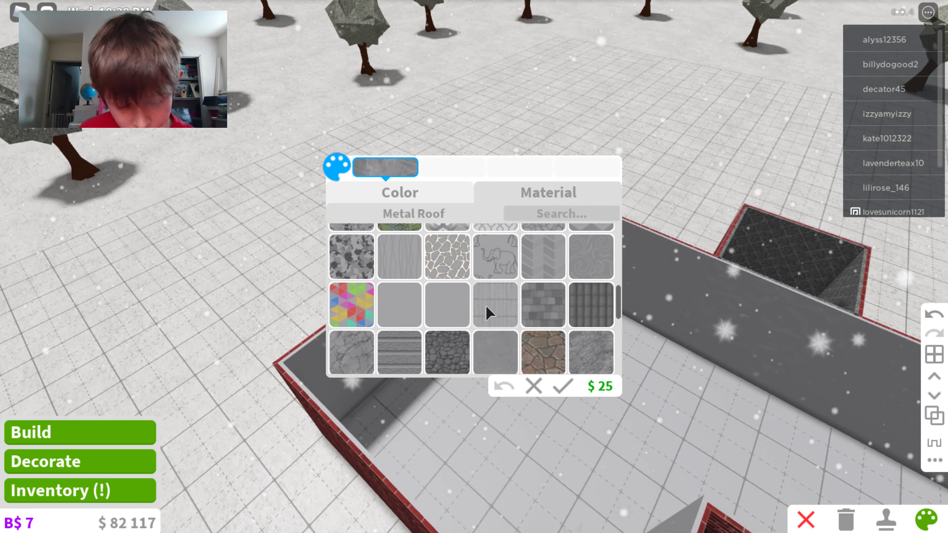
scroll(486, 305, down, 2)
scroll(479, 304, down, 2)
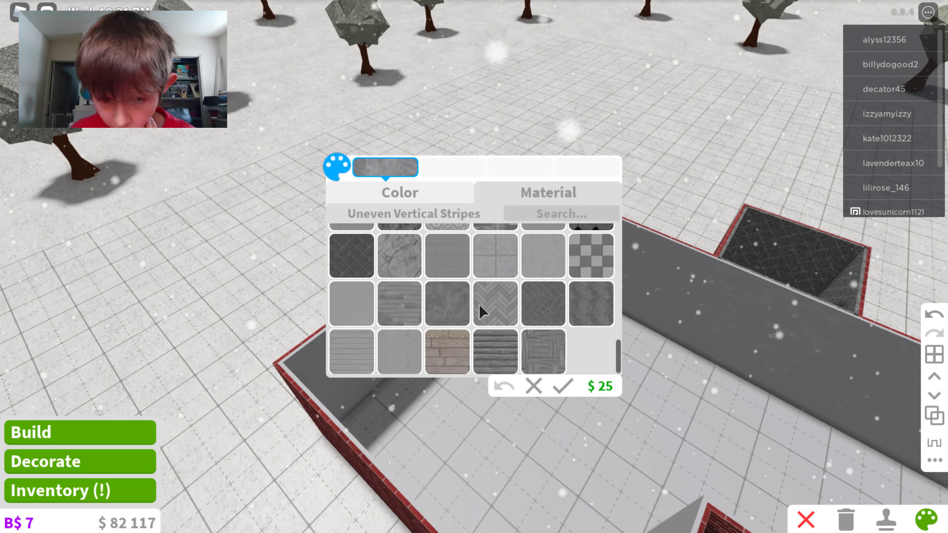
Step: Scroll back up the Material list to find the ornate patterned tile
scroll(480, 305, up, 1)
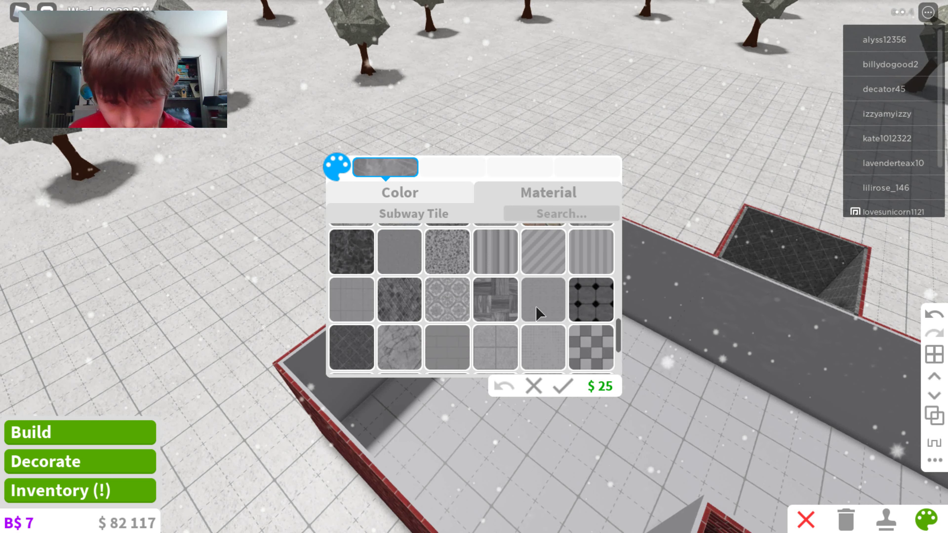
scroll(467, 321, up, 2)
scroll(457, 318, down, 2)
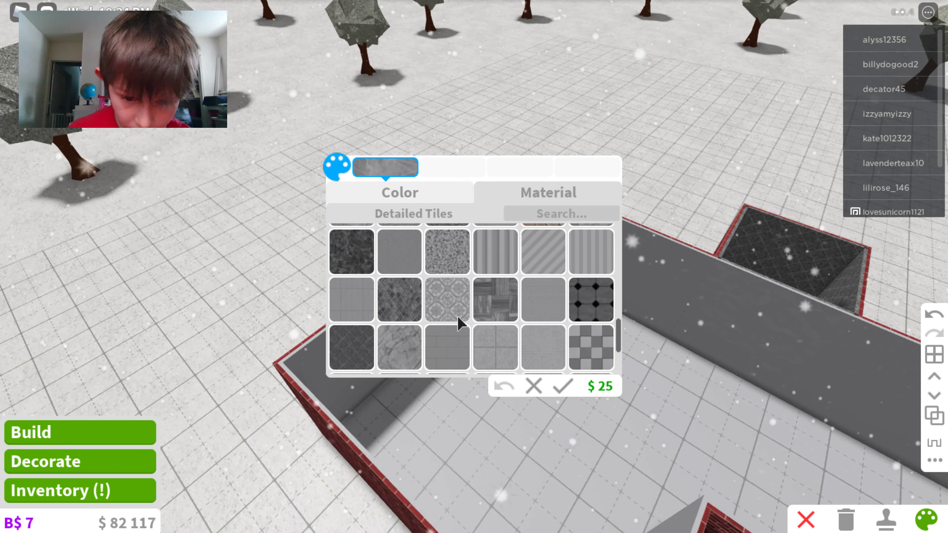
click(429, 355)
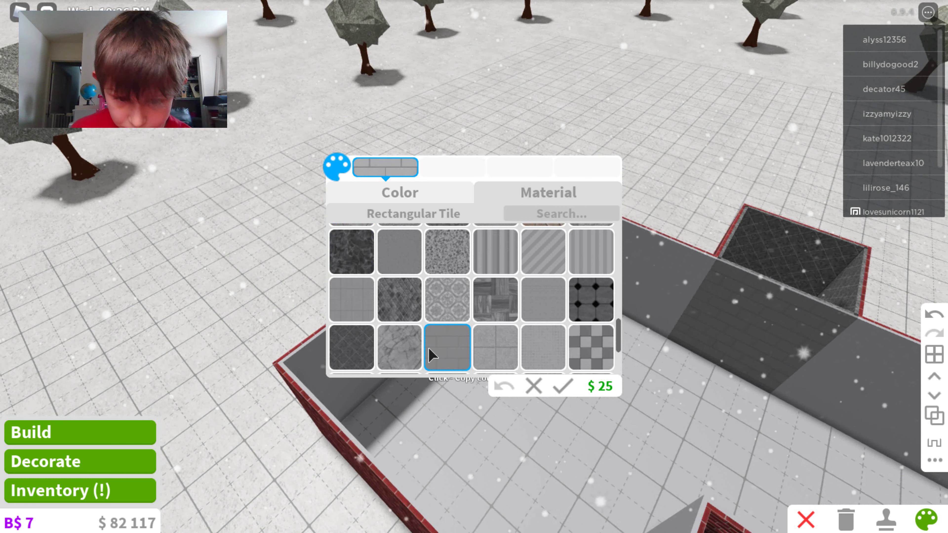
click(364, 348)
click(390, 348)
click(382, 313)
scroll(366, 314, up, 2)
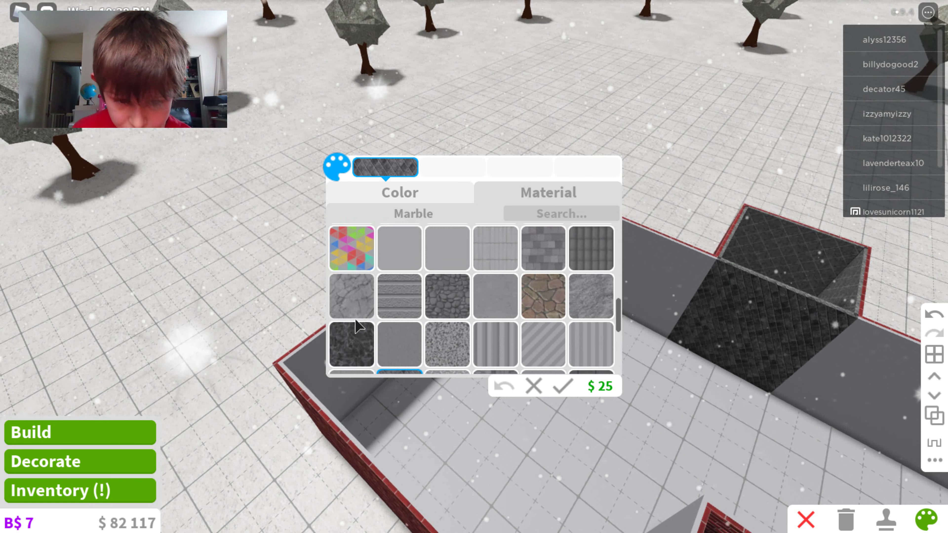
click(357, 335)
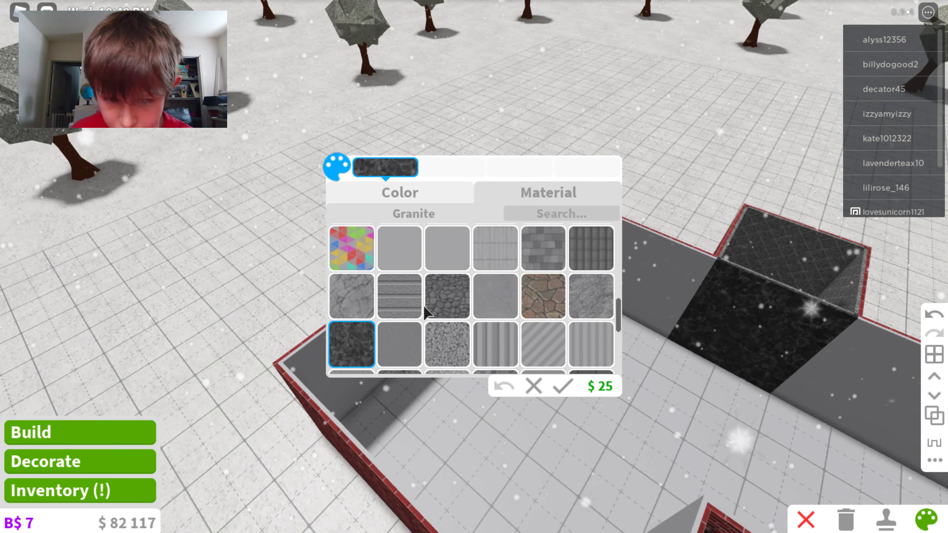
click(343, 303)
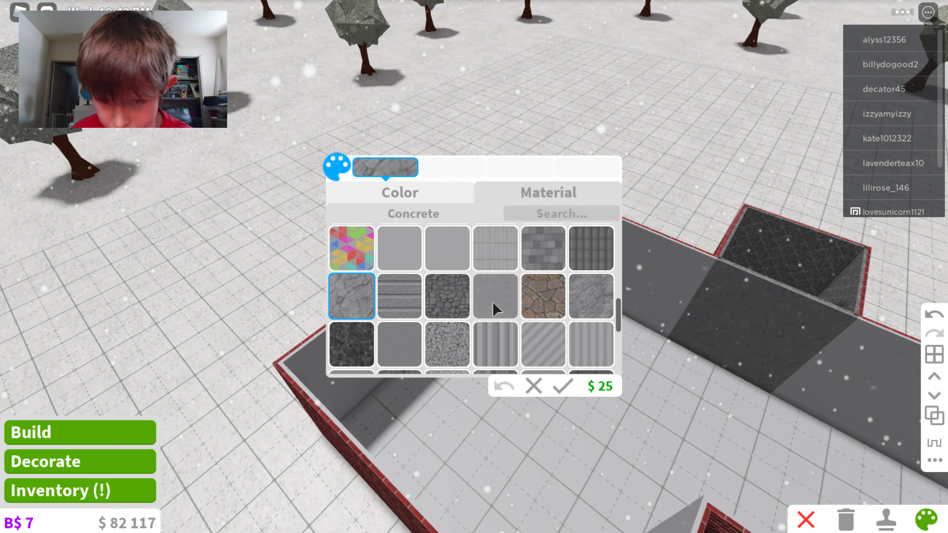
scroll(567, 309, up, 2)
scroll(566, 309, up, 2)
click(408, 300)
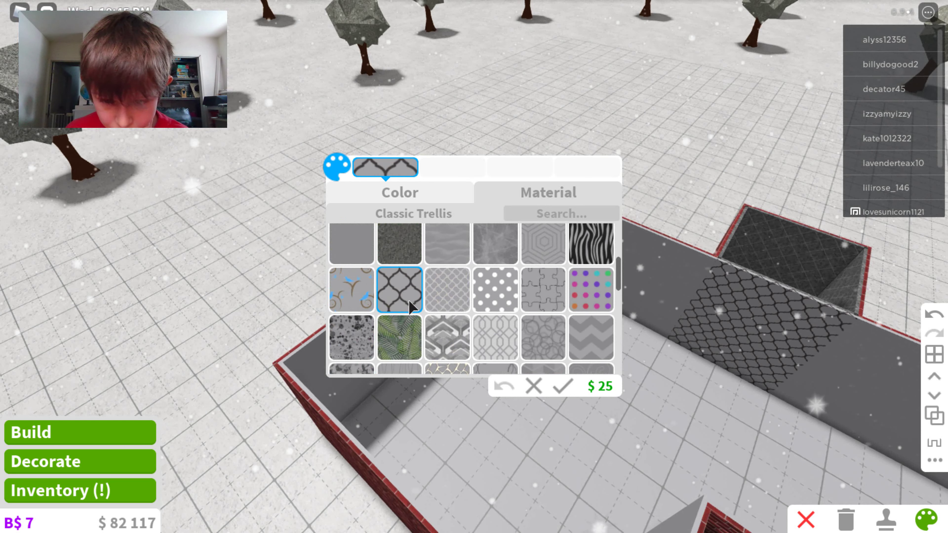
scroll(410, 305, up, 2)
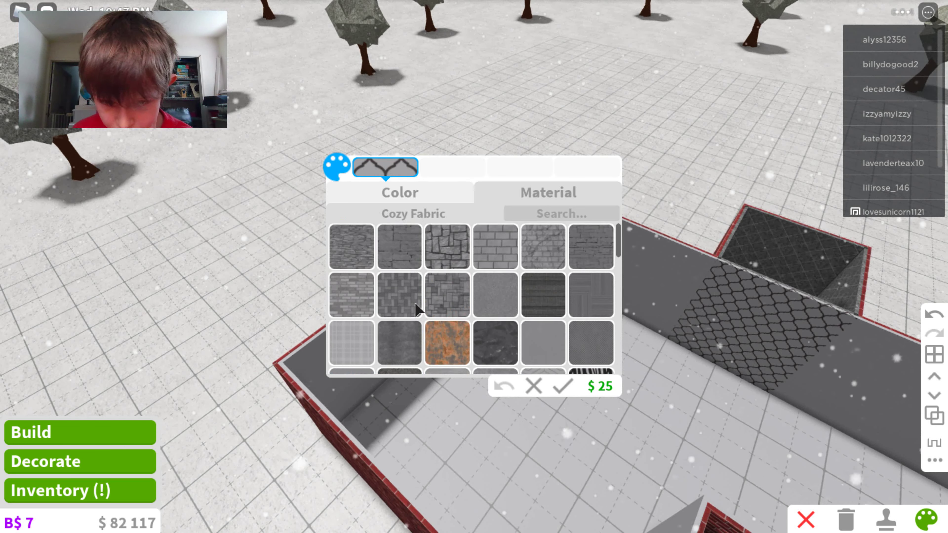
click(434, 296)
scroll(528, 295, down, 3)
scroll(530, 298, down, 10)
scroll(524, 299, down, 1)
click(467, 345)
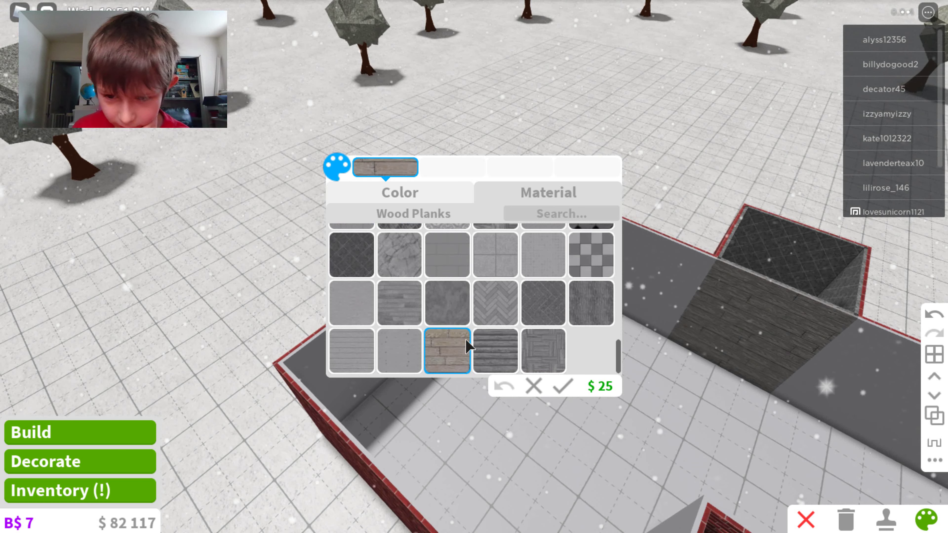
click(339, 350)
click(540, 365)
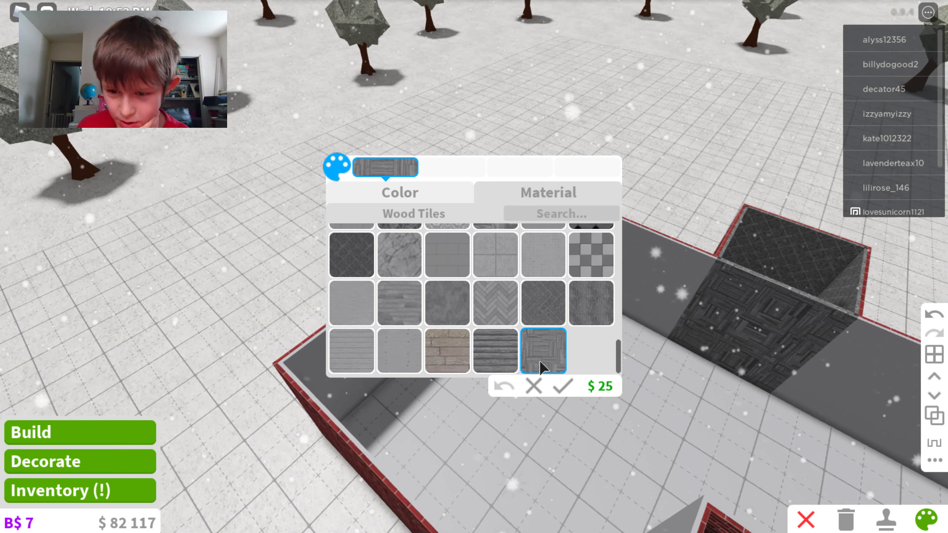
click(477, 346)
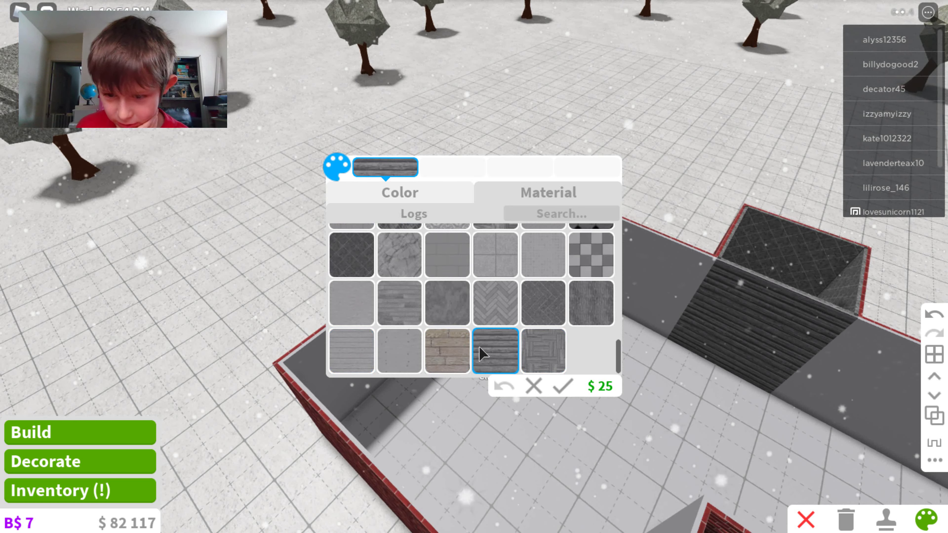
click(494, 304)
scroll(498, 269, up, 3)
click(555, 292)
click(495, 299)
click(449, 298)
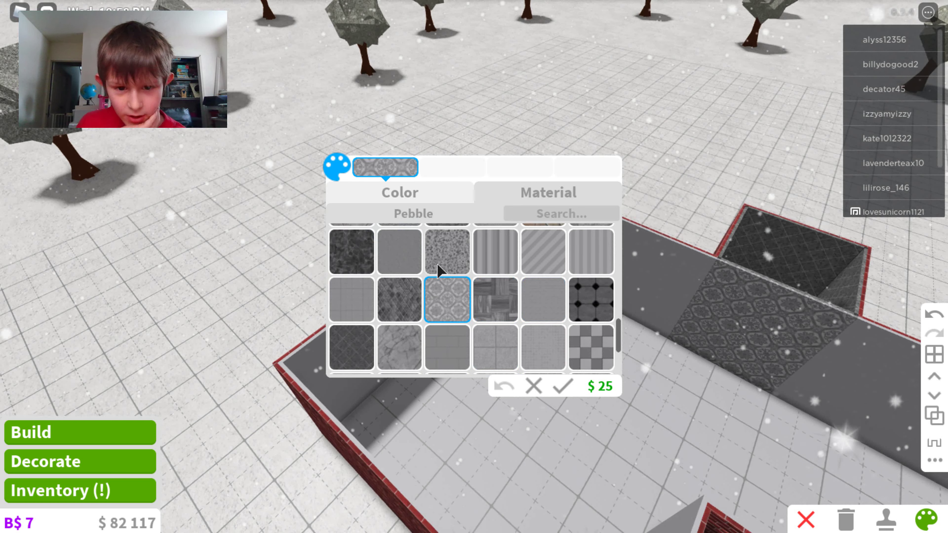
click(446, 195)
click(392, 232)
click(374, 252)
click(410, 307)
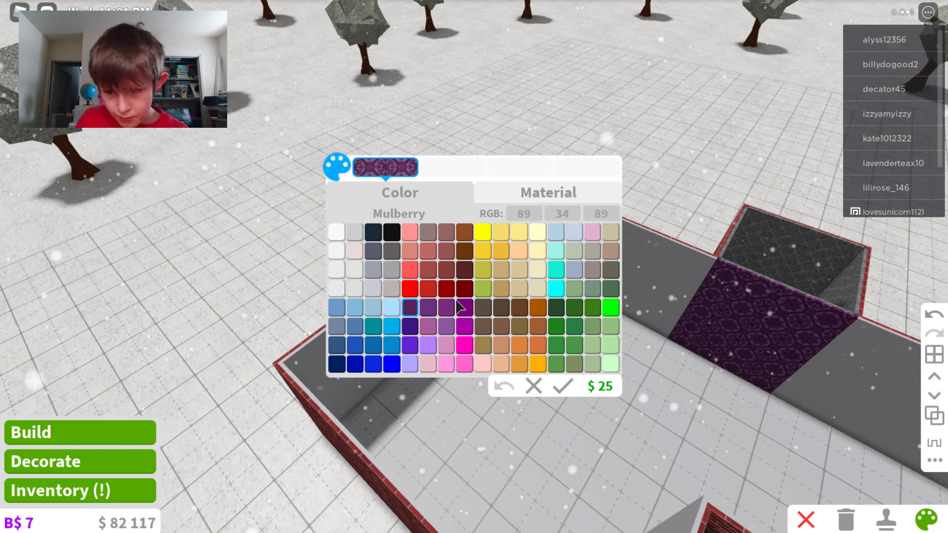
click(551, 253)
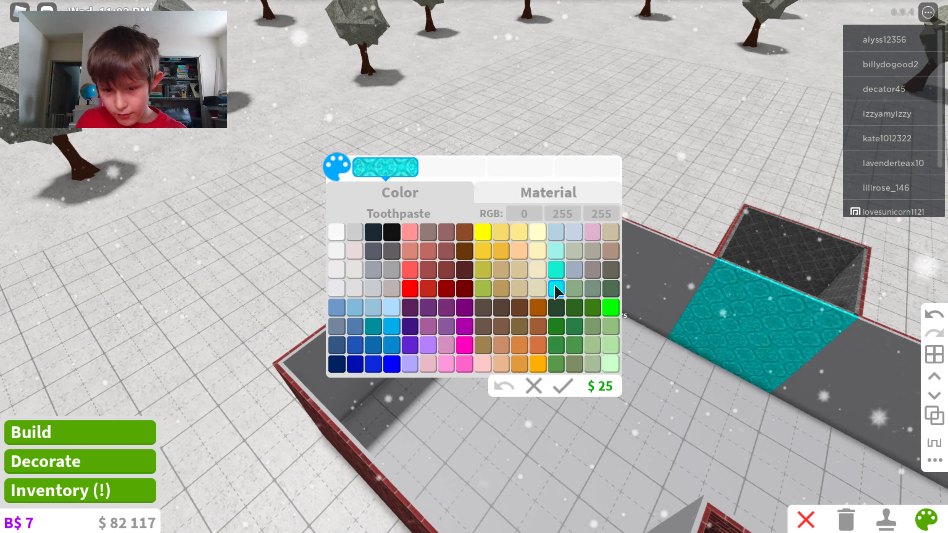
click(610, 232)
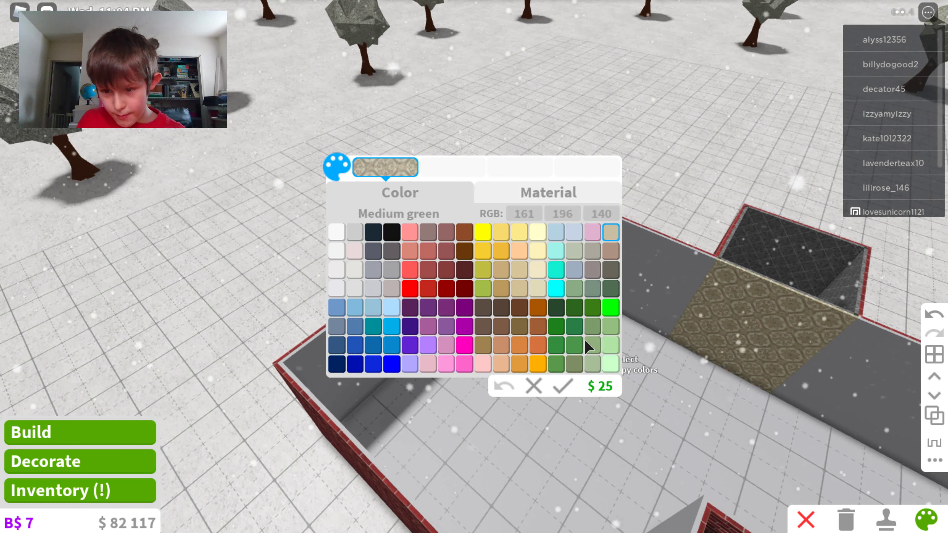
click(562, 386)
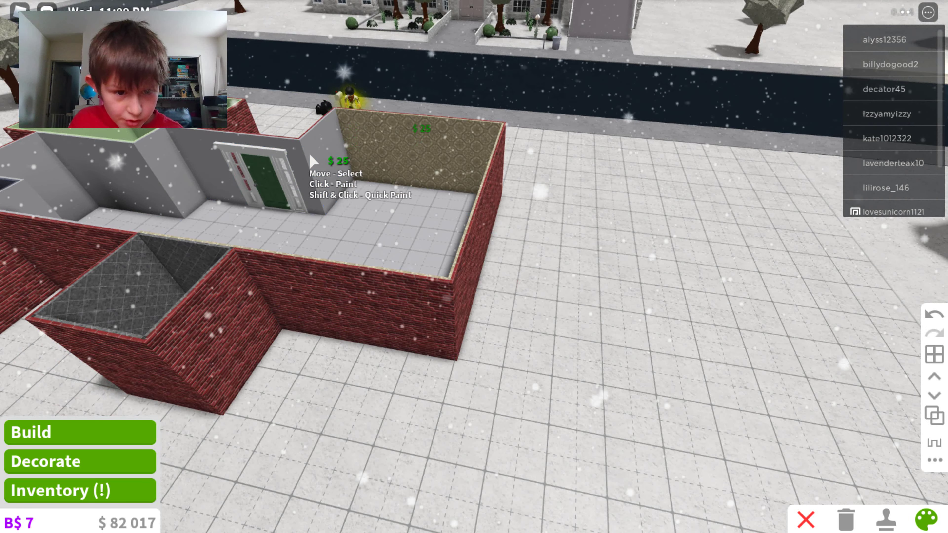
click(210, 173)
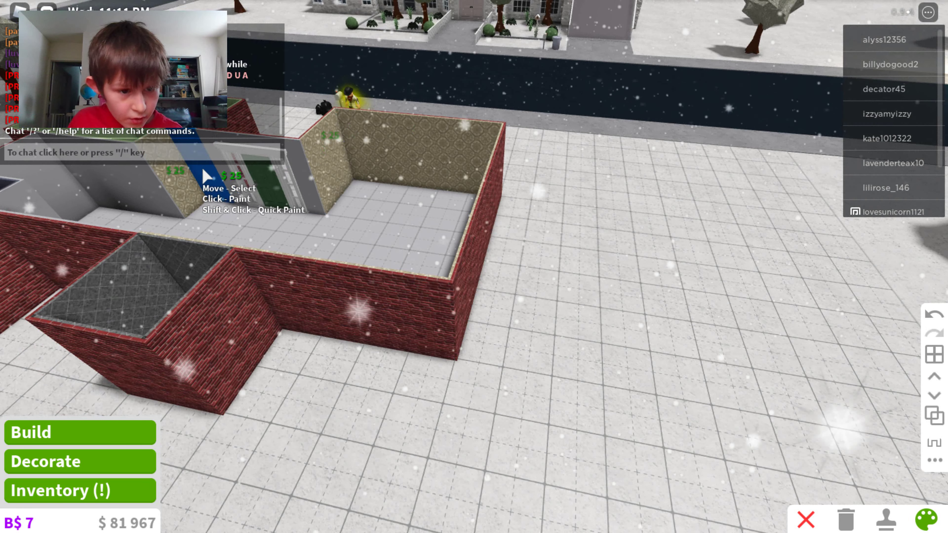
click(210, 172)
click(211, 173)
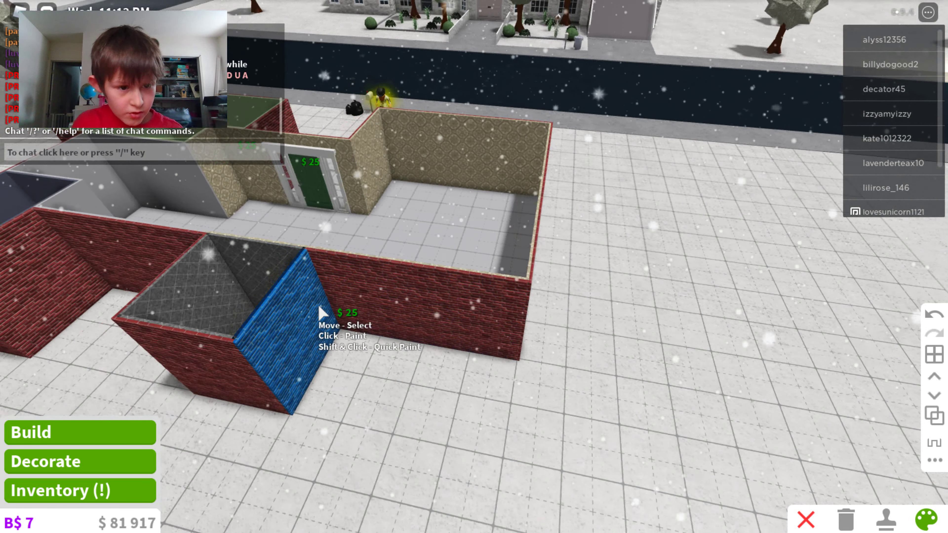
key(Left)
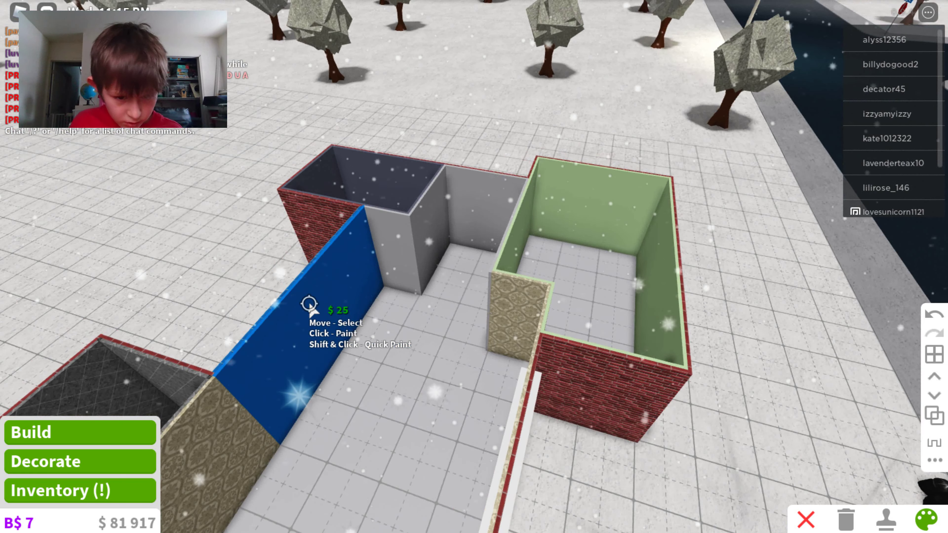
click(311, 311)
click(377, 262)
key(Left)
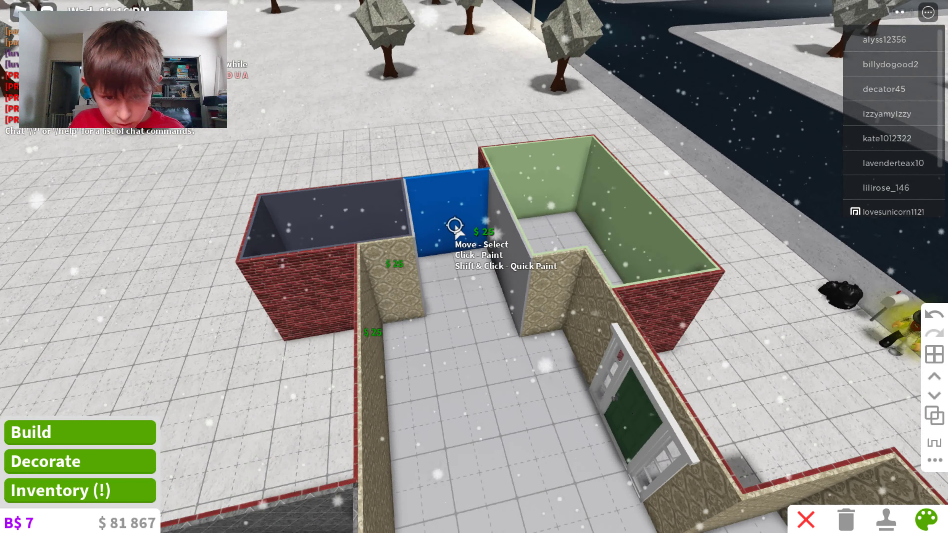
click(599, 296)
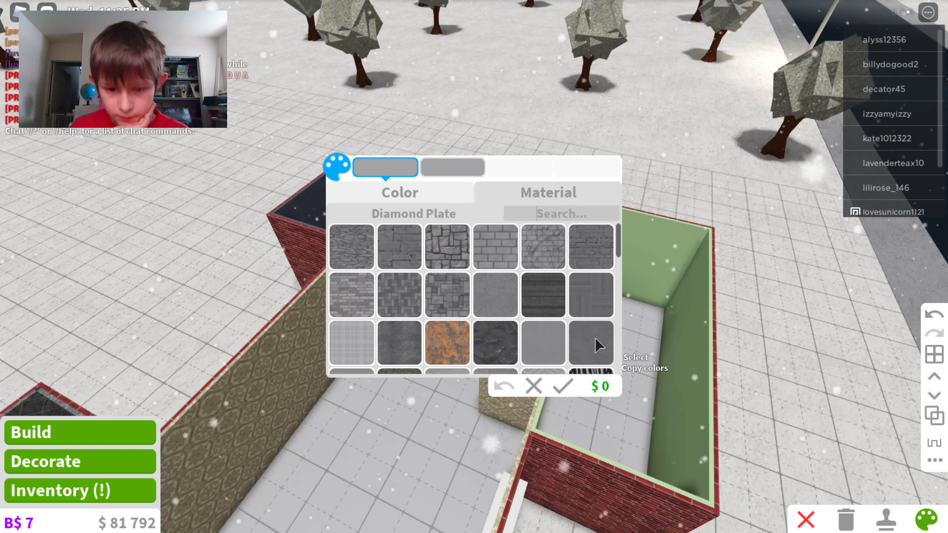
scroll(599, 345, down, 10)
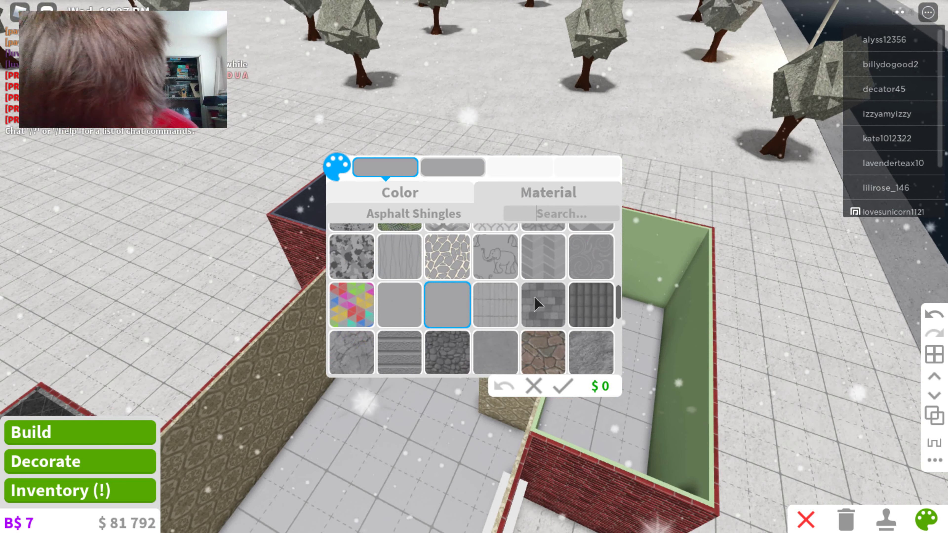
scroll(485, 313, down, 2)
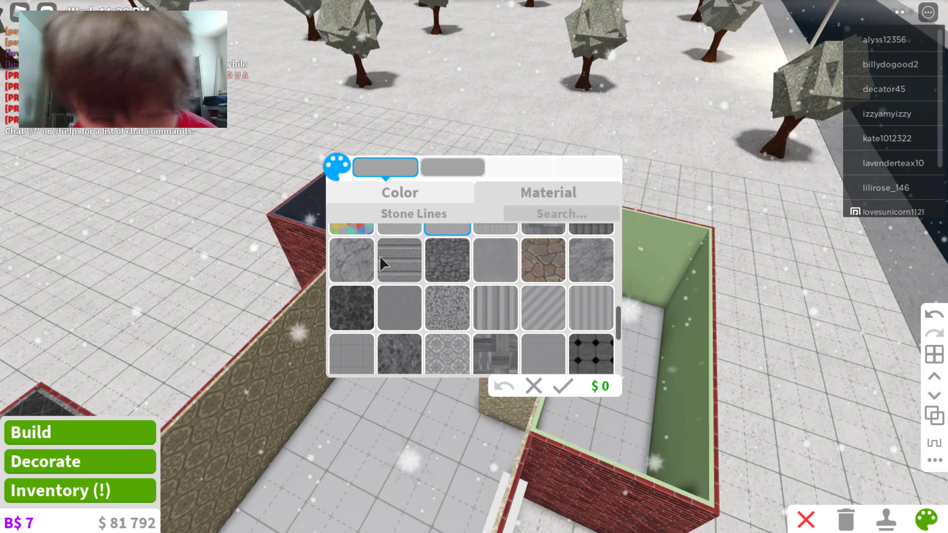
click(340, 263)
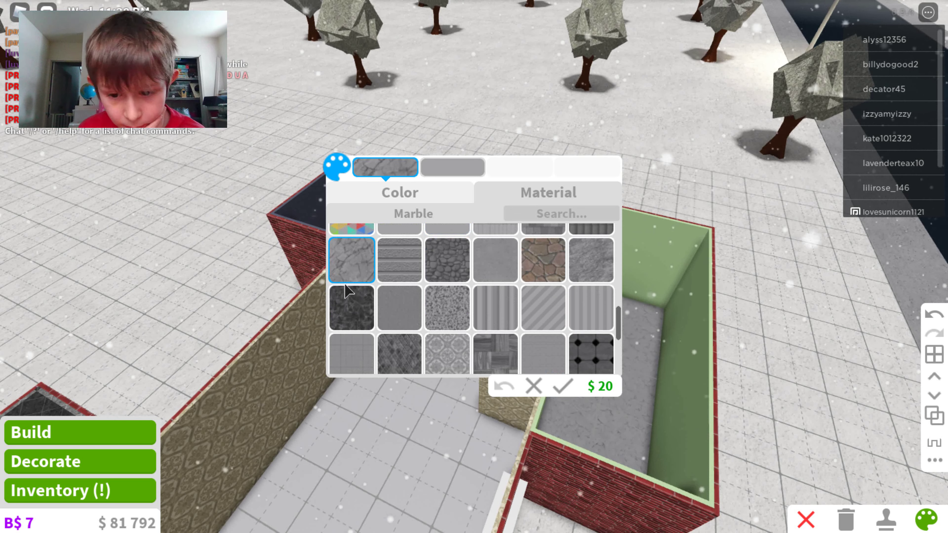
click(347, 300)
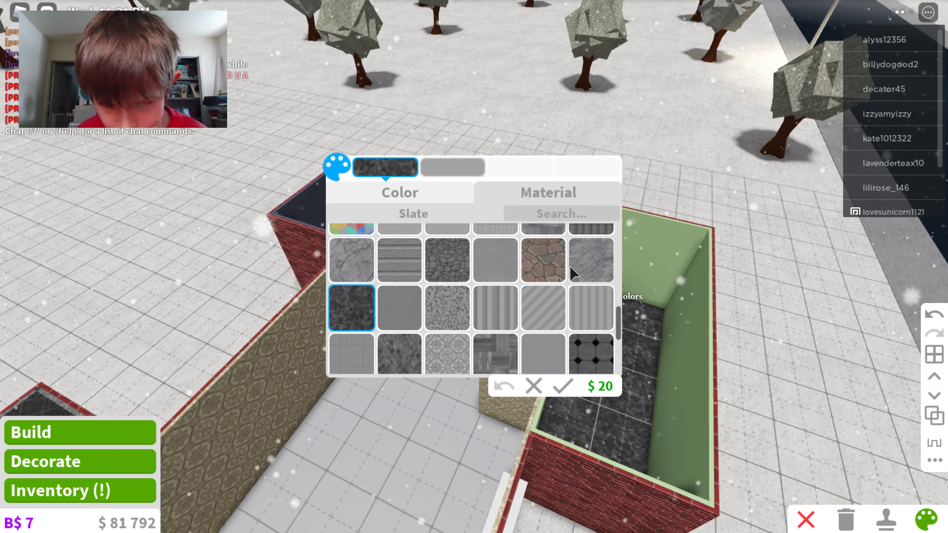
scroll(584, 258, down, 2)
click(506, 272)
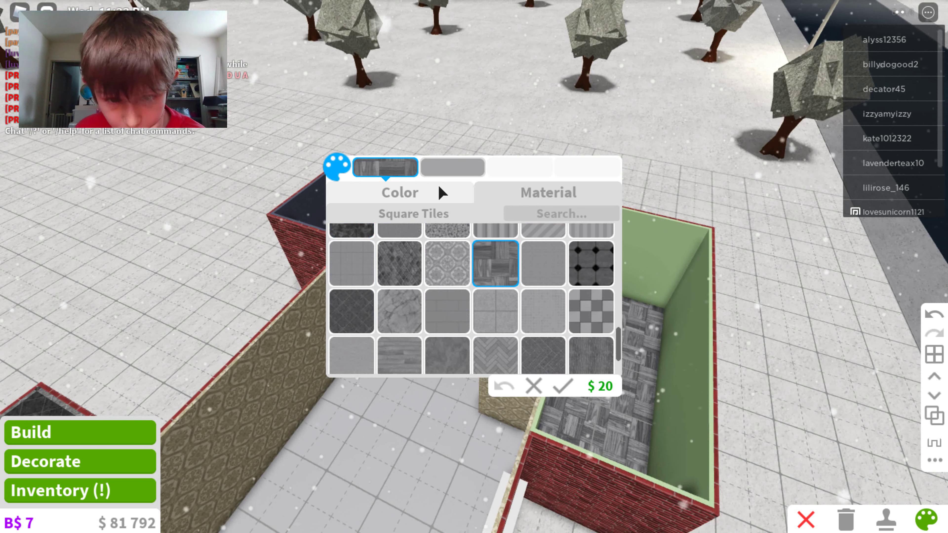
click(424, 193)
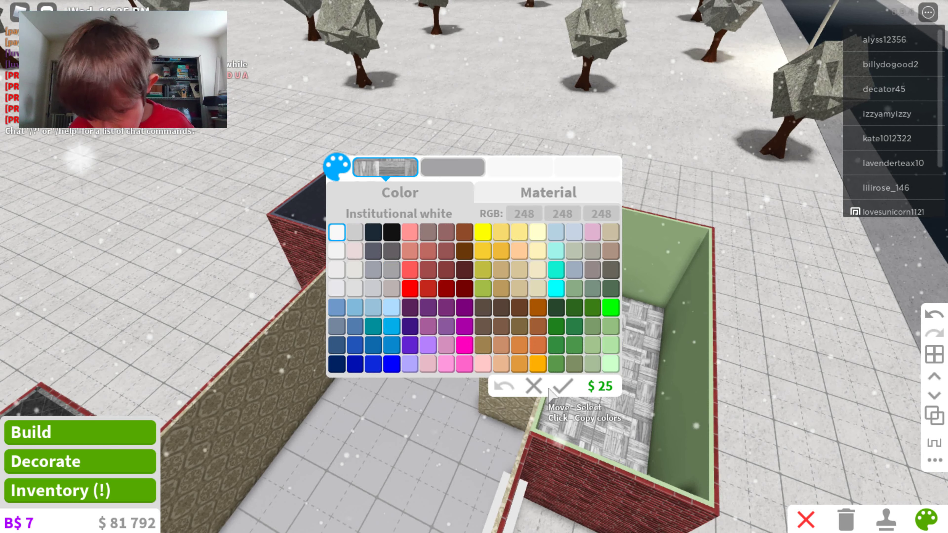
click(557, 392)
click(435, 462)
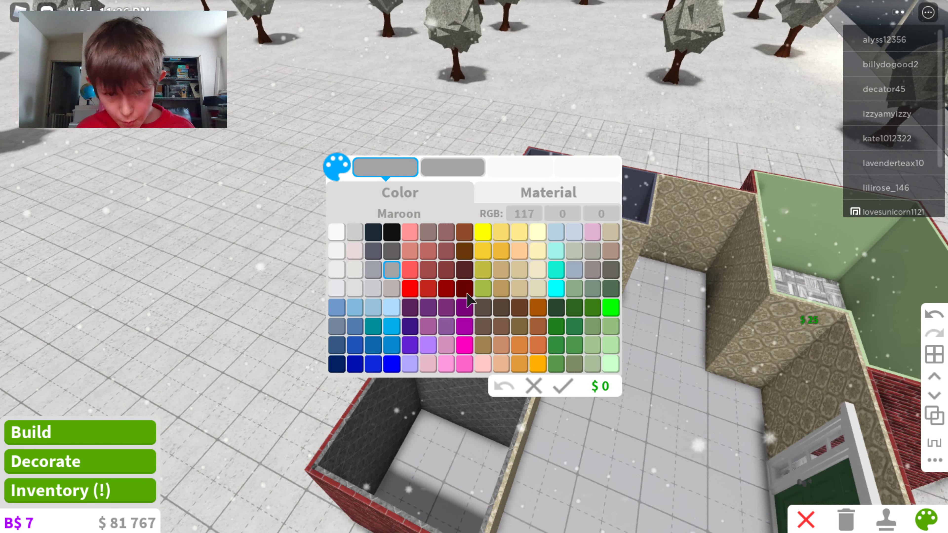
click(539, 195)
click(547, 216)
text(TiLE)
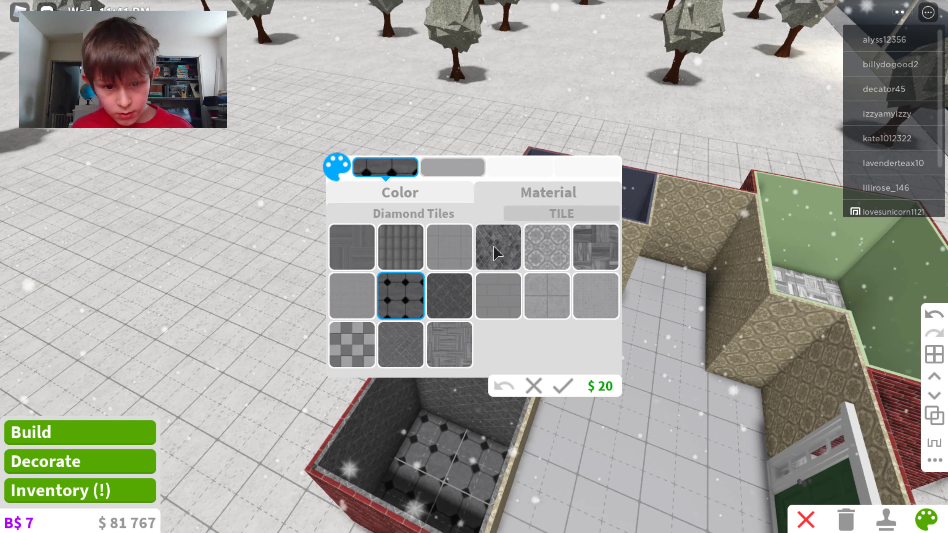
click(442, 201)
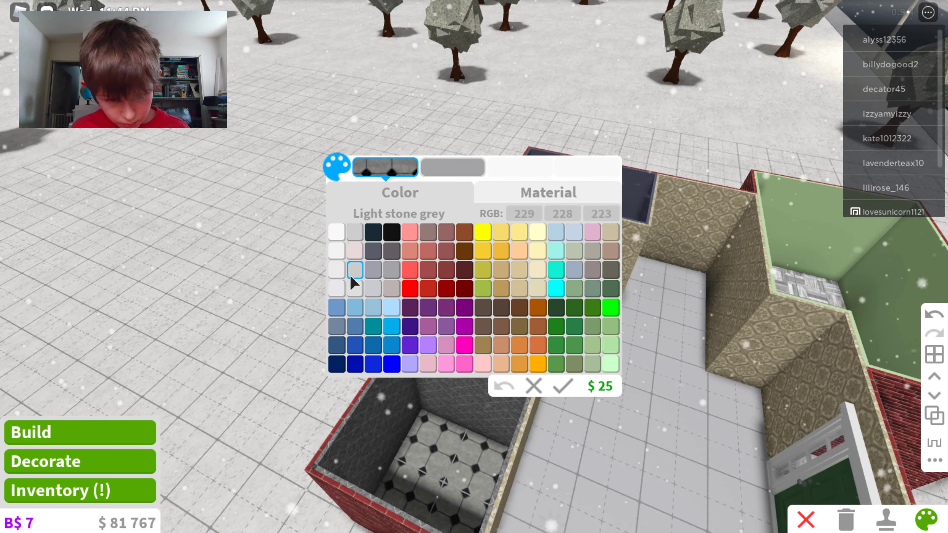
click(487, 195)
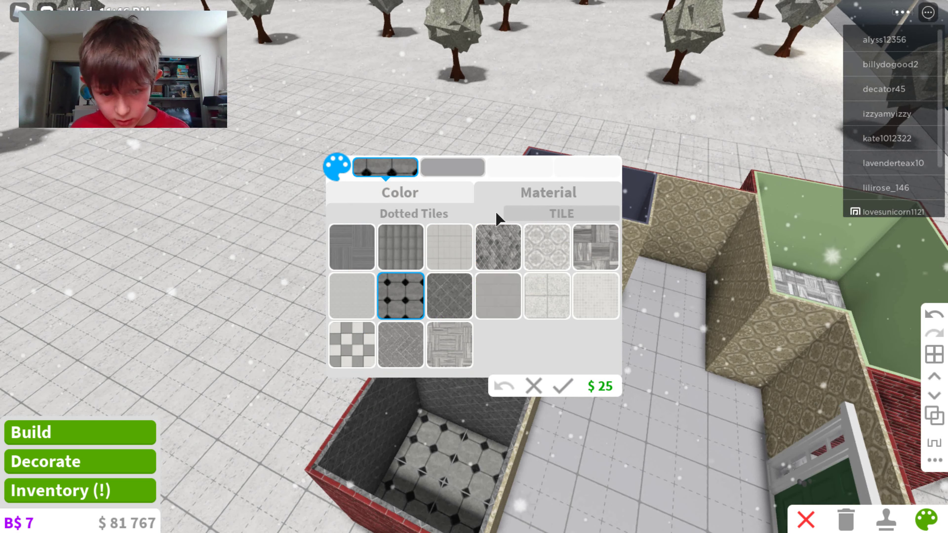
click(376, 202)
click(462, 274)
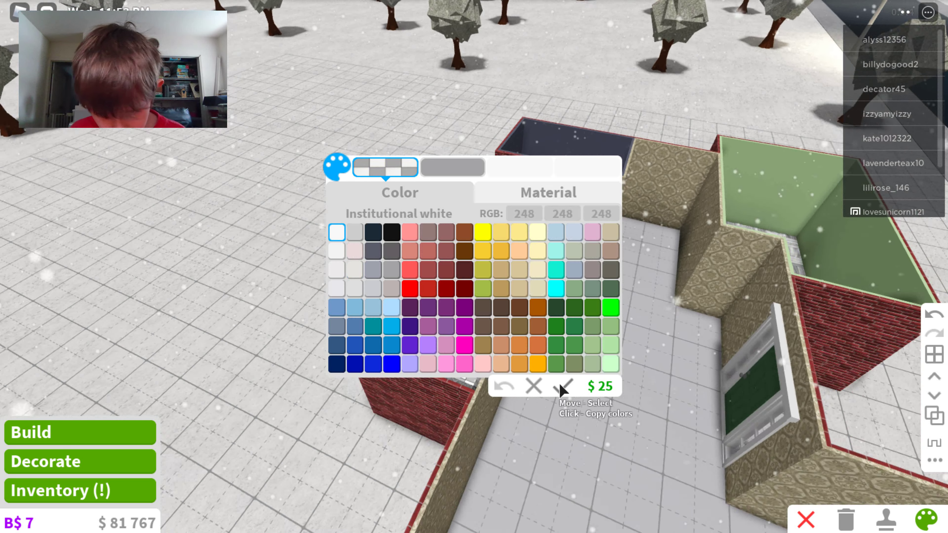
click(561, 388)
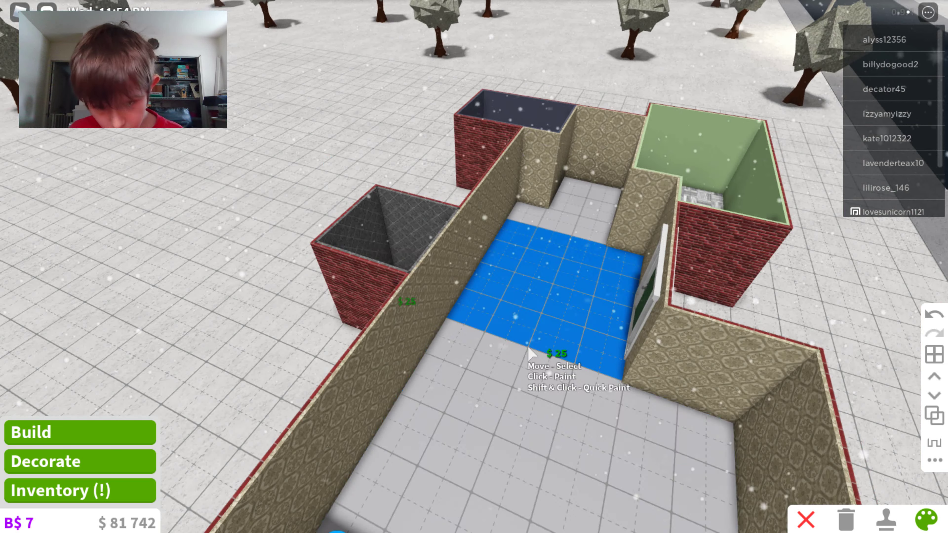
click(511, 345)
click(516, 193)
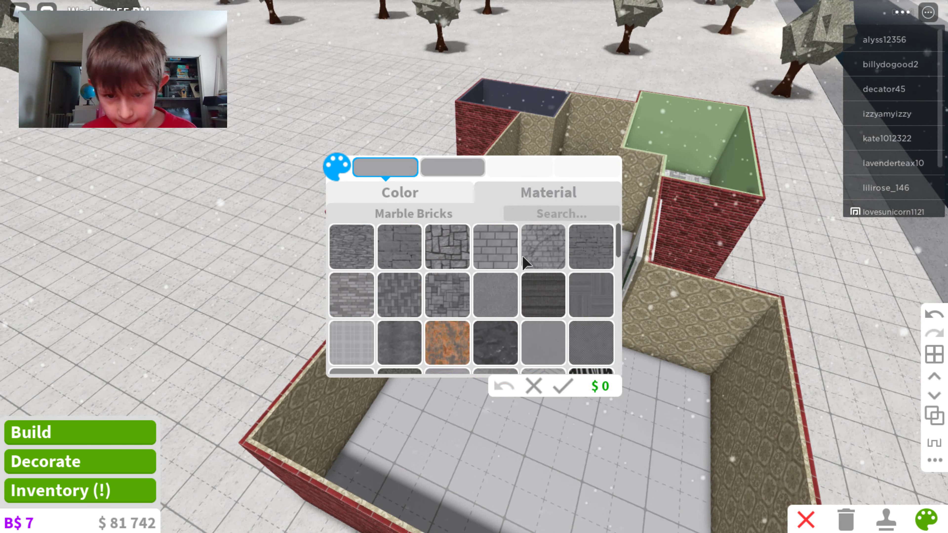
click(546, 296)
click(599, 308)
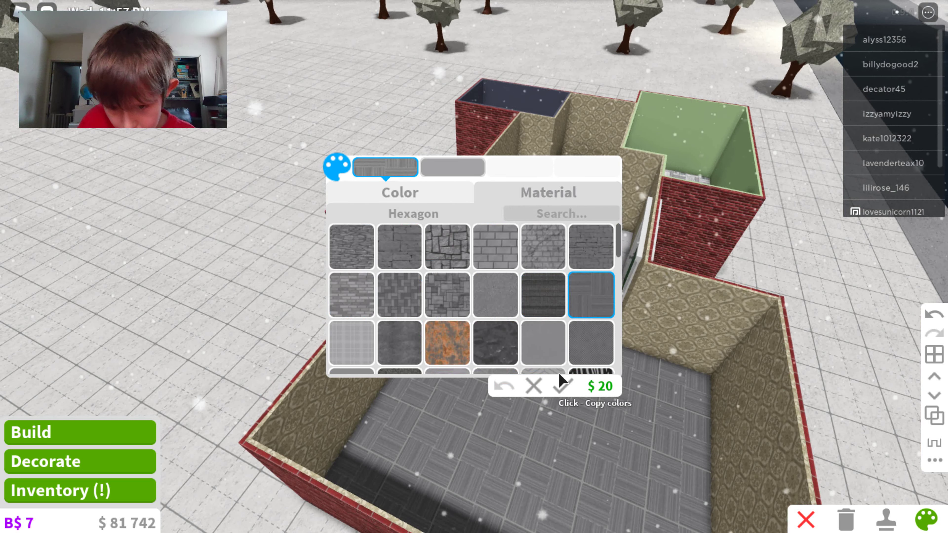
click(532, 300)
click(425, 200)
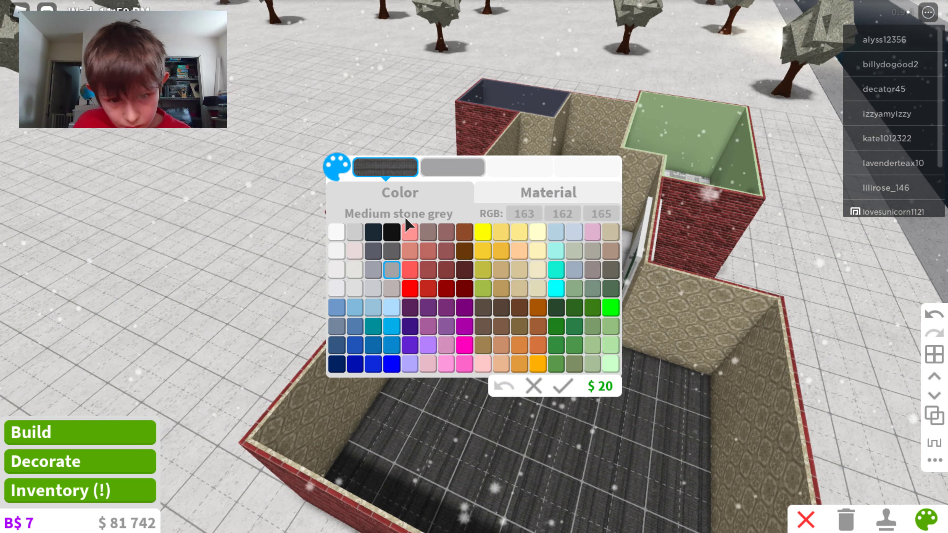
click(337, 234)
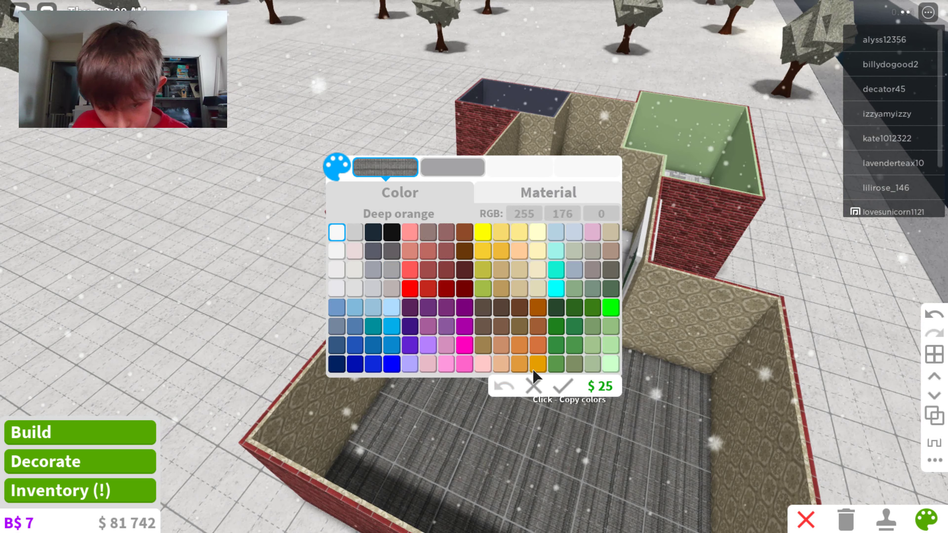
click(562, 388)
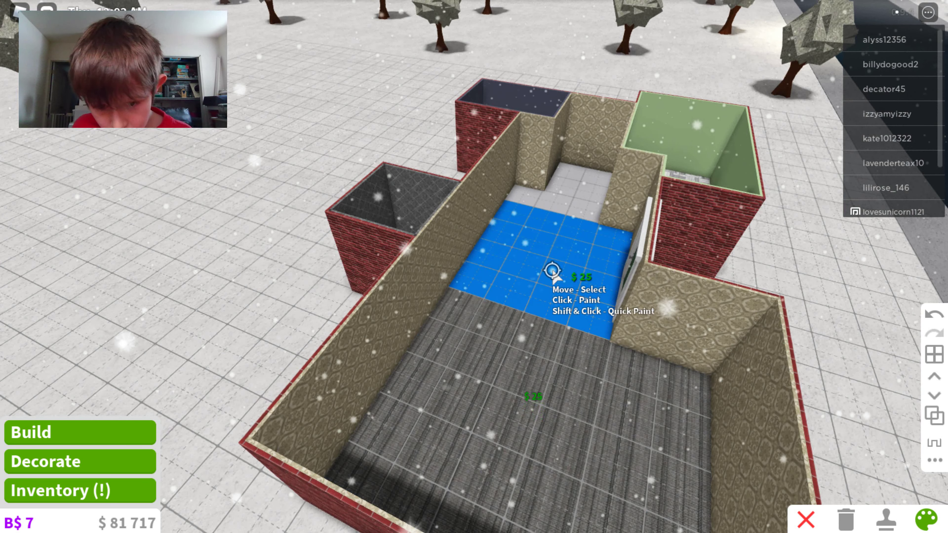
click(543, 277)
click(510, 198)
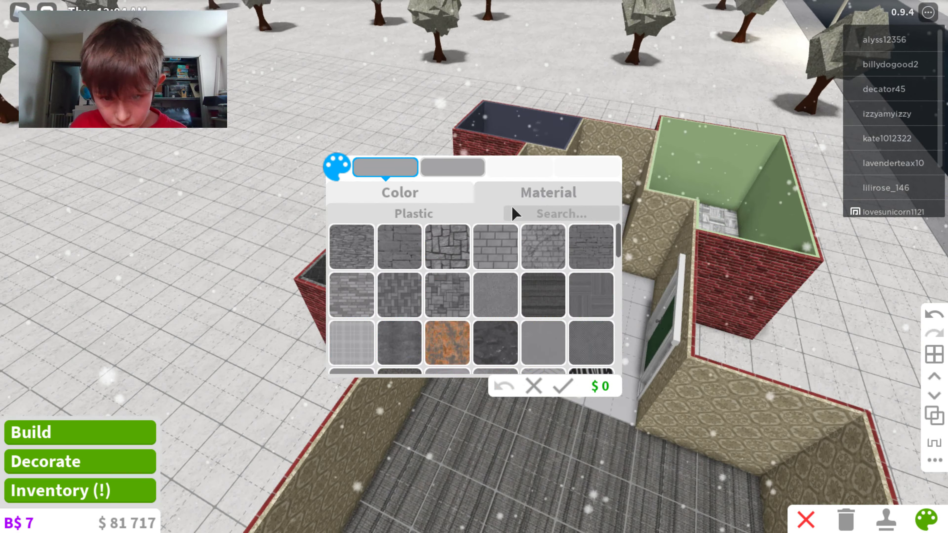
text(WOOD)
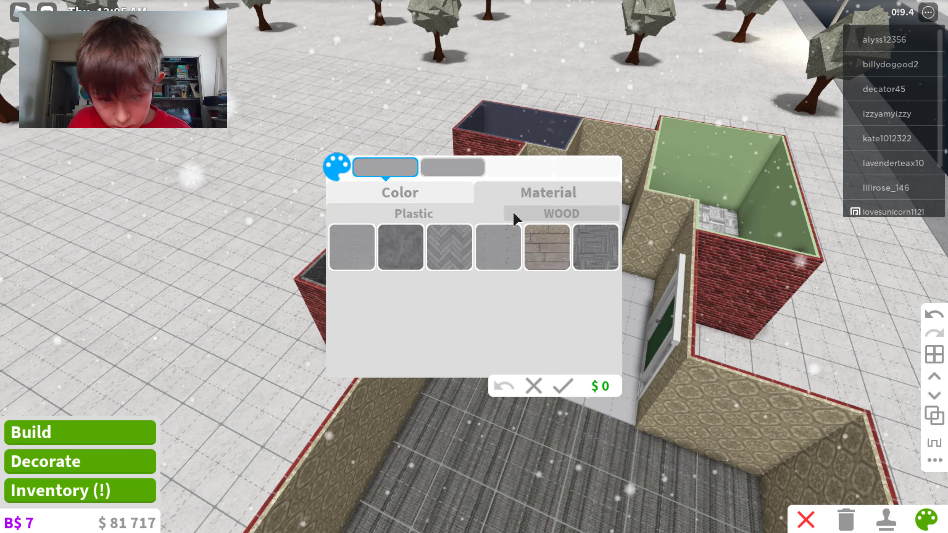
click(546, 246)
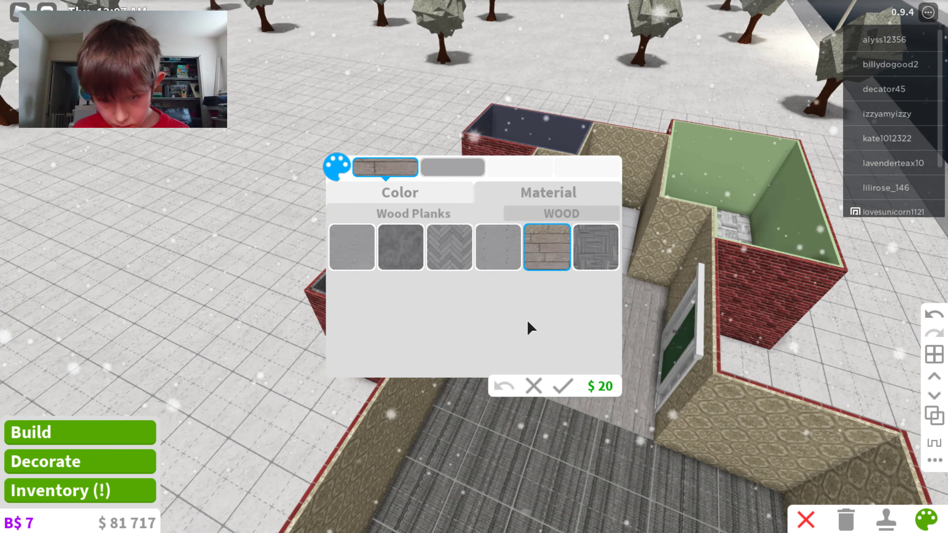
click(430, 197)
click(610, 253)
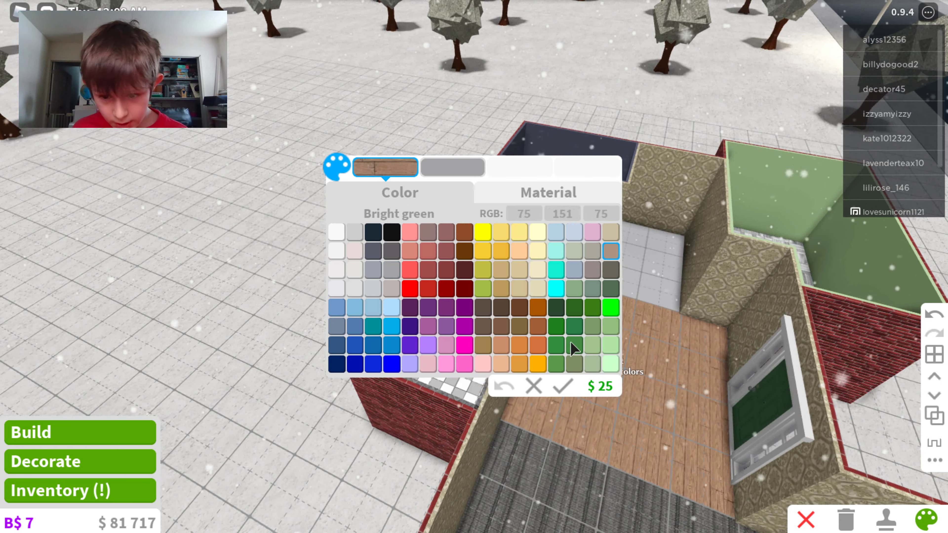
click(589, 269)
click(558, 390)
click(629, 314)
click(575, 312)
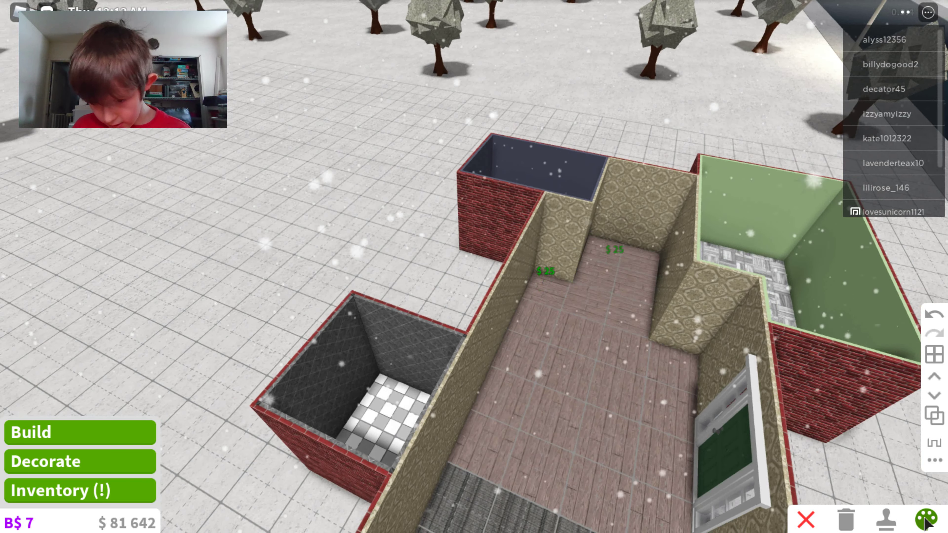
click(928, 521)
click(582, 329)
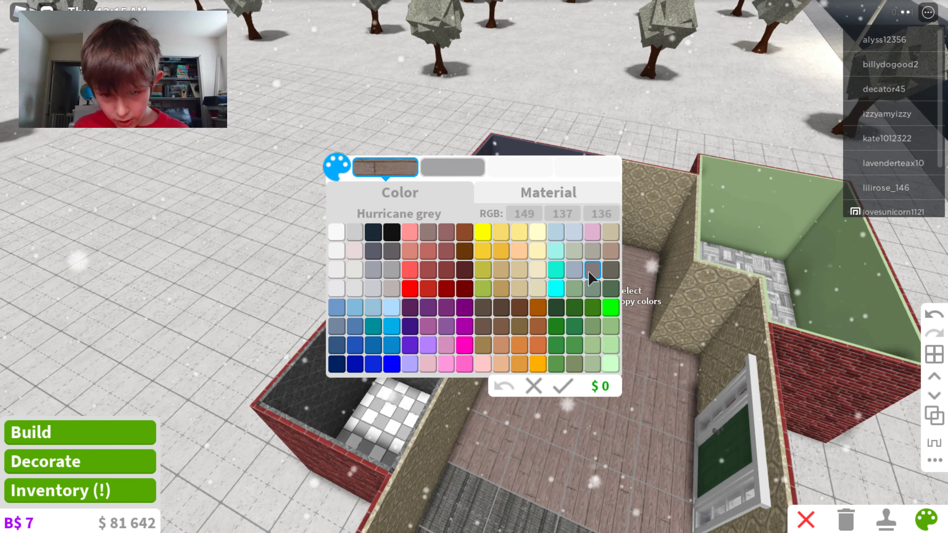
click(562, 387)
Step: Zoom the camera out so the whole house is in view
scroll(946, 512, up, 2)
key(w)
key(d)
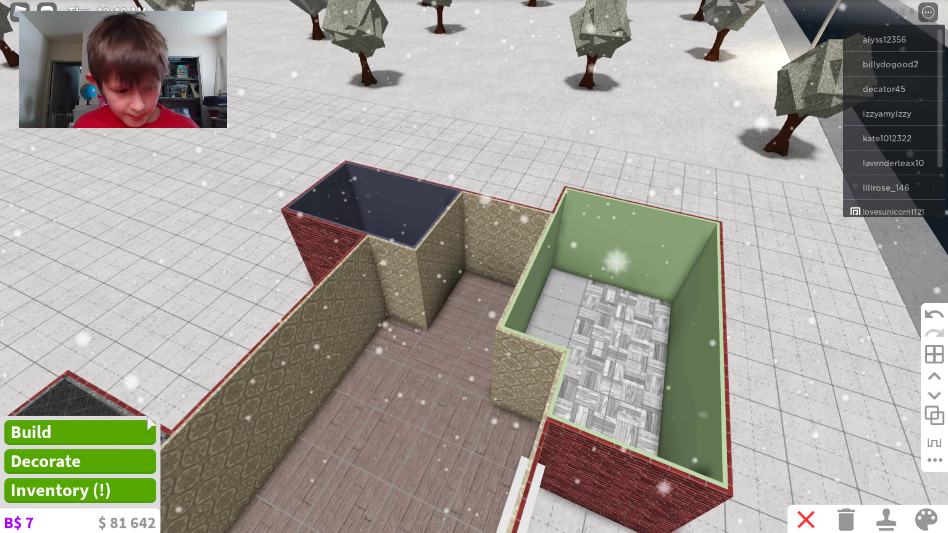
click(150, 428)
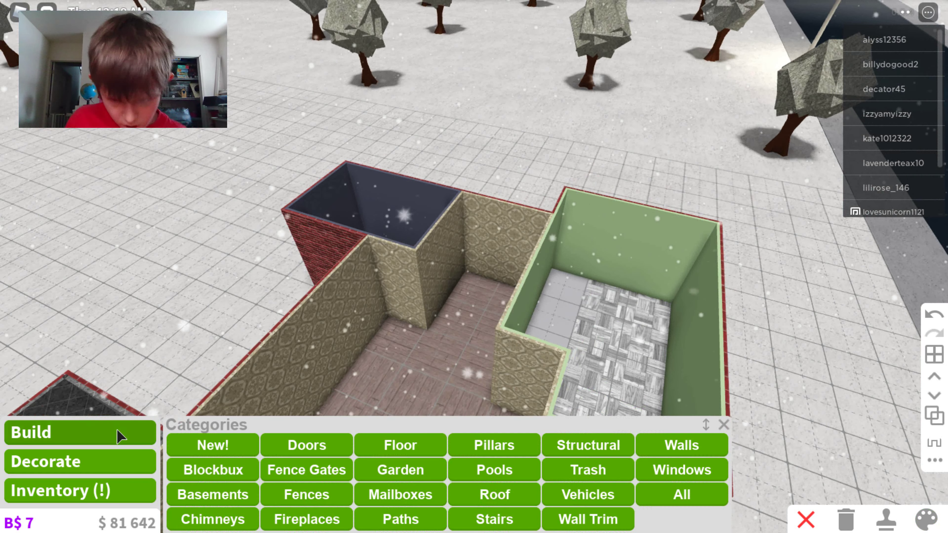
click(927, 519)
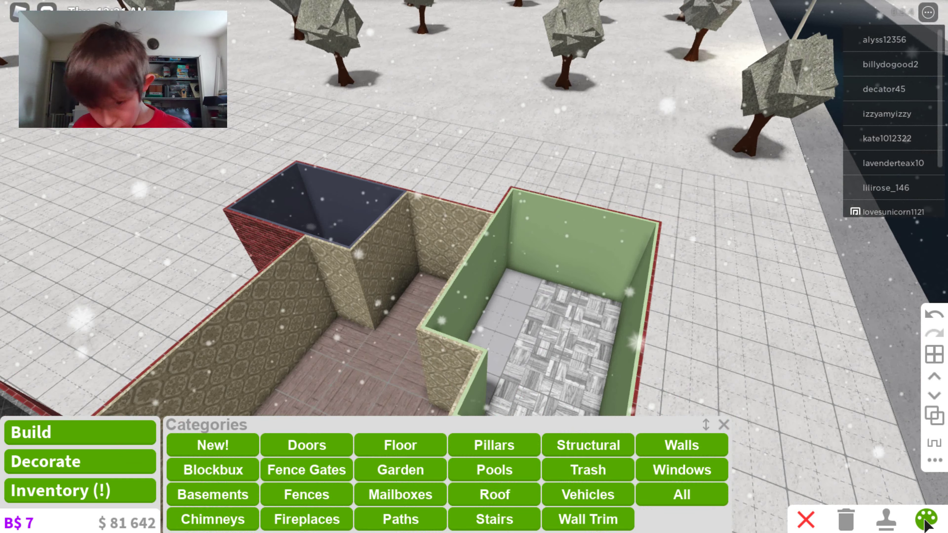
click(547, 362)
click(562, 386)
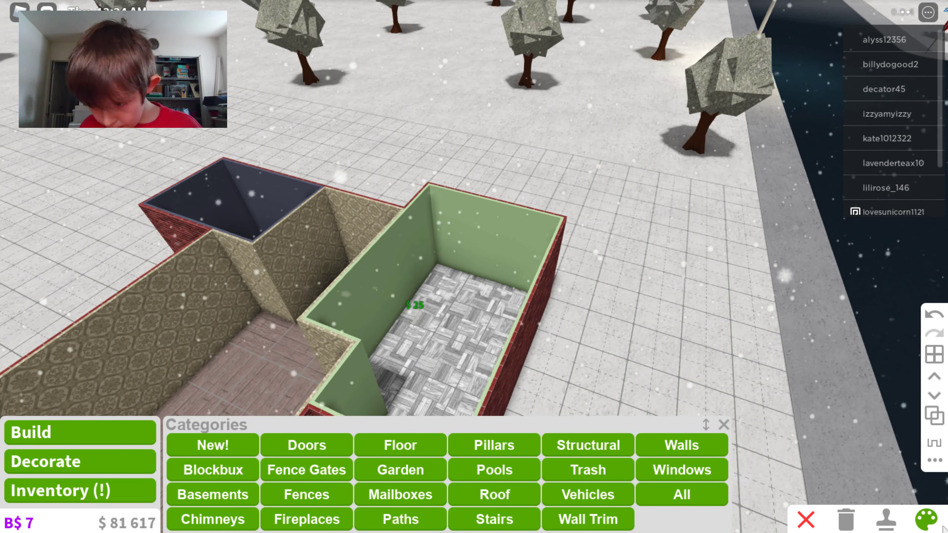
key(Right)
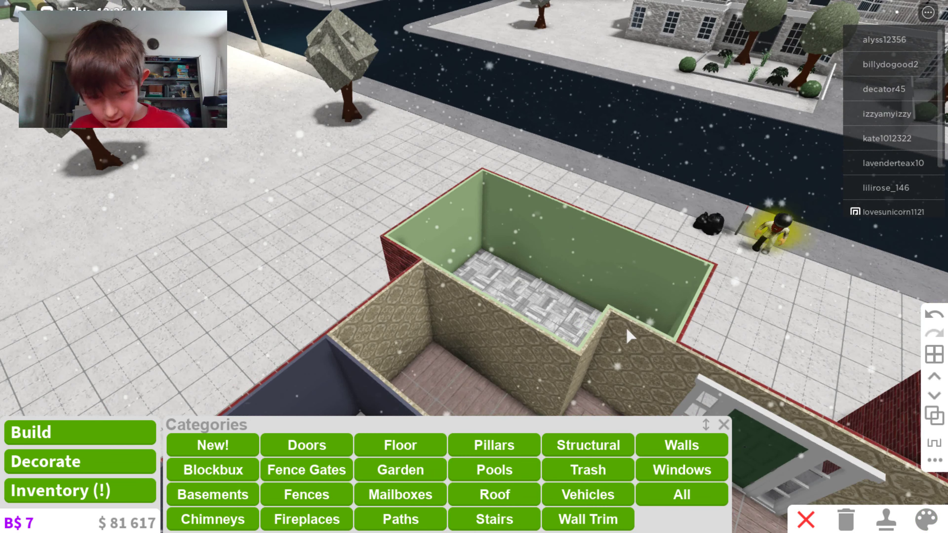
scroll(649, 353, up, 5)
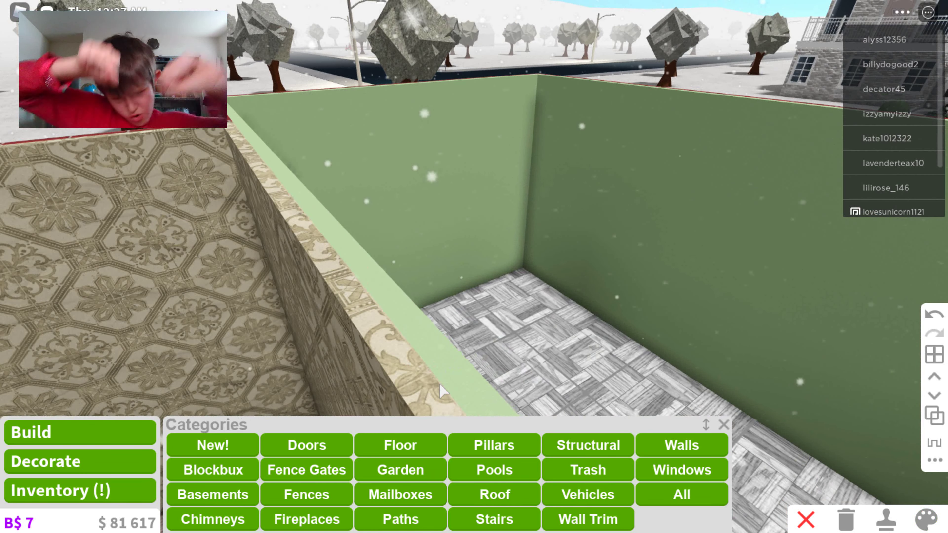
scroll(439, 383, up, 3)
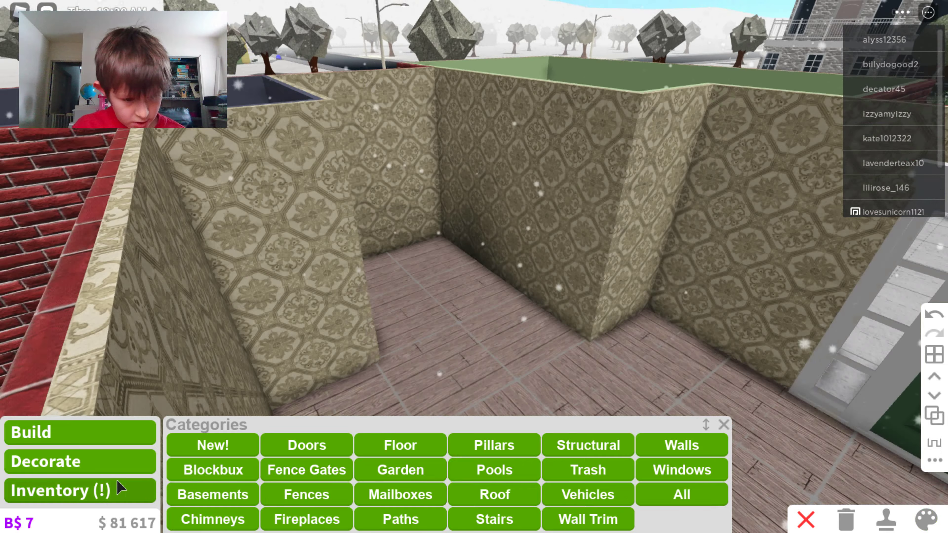
click(117, 487)
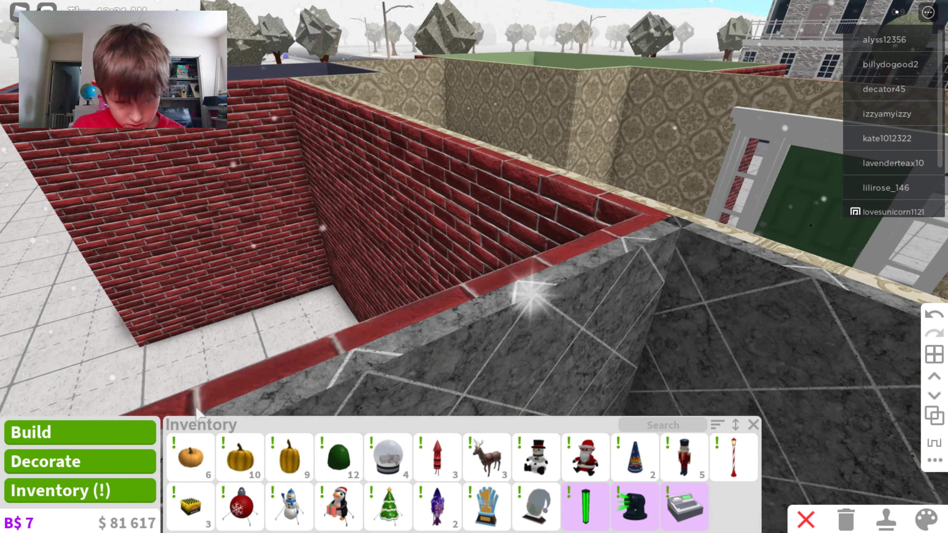
scroll(275, 385, down, 10)
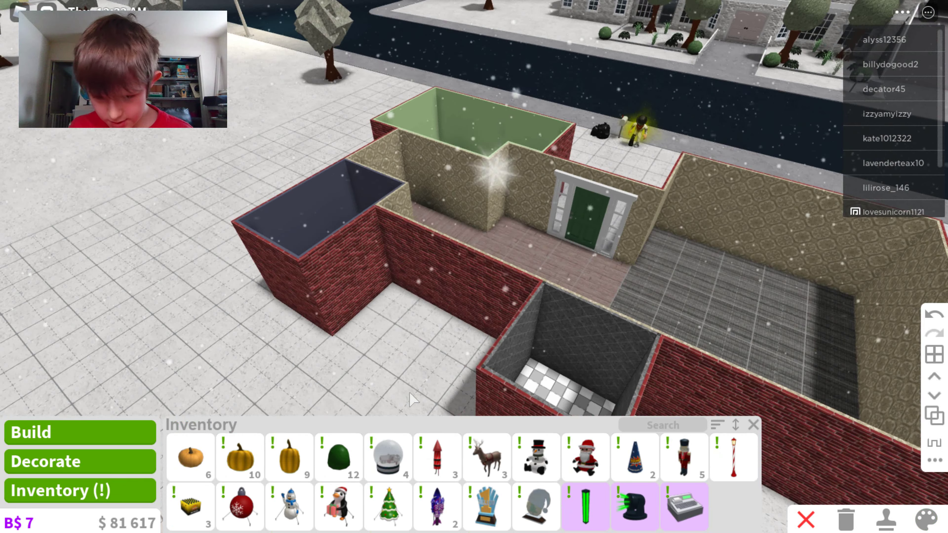
click(120, 485)
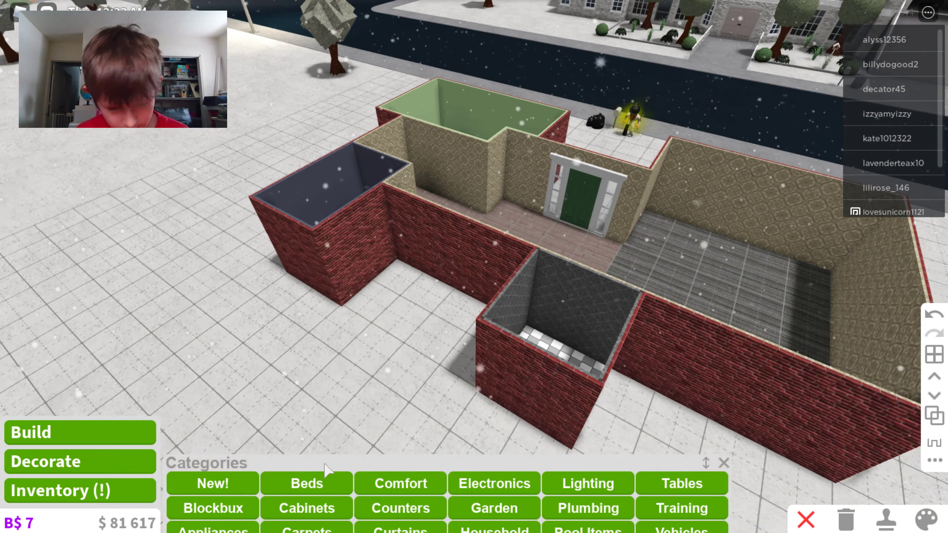
click(401, 484)
click(219, 516)
click(235, 457)
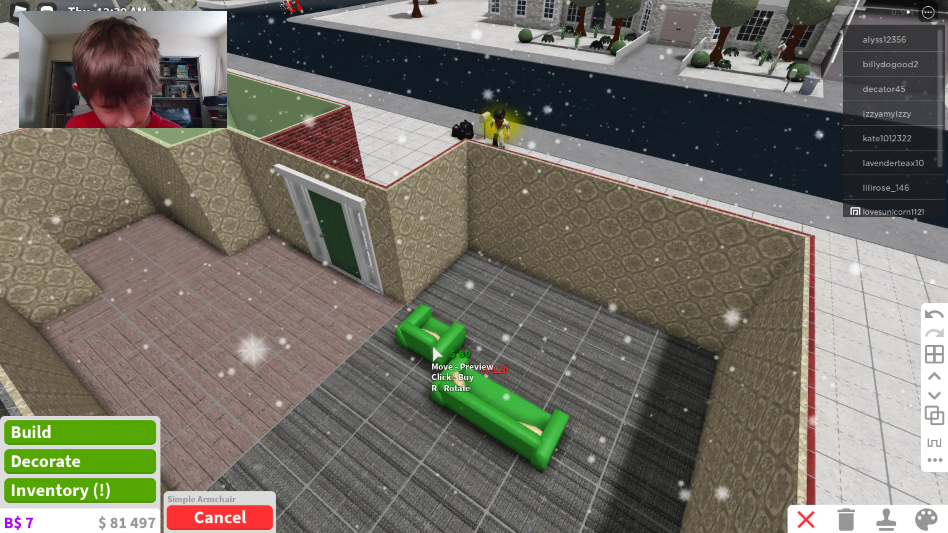
key(r)
key(r)
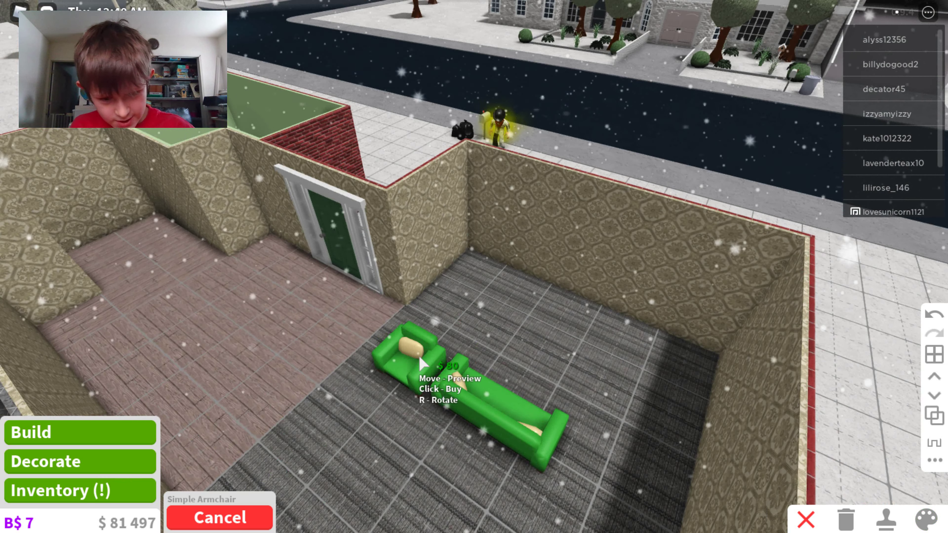
click(401, 368)
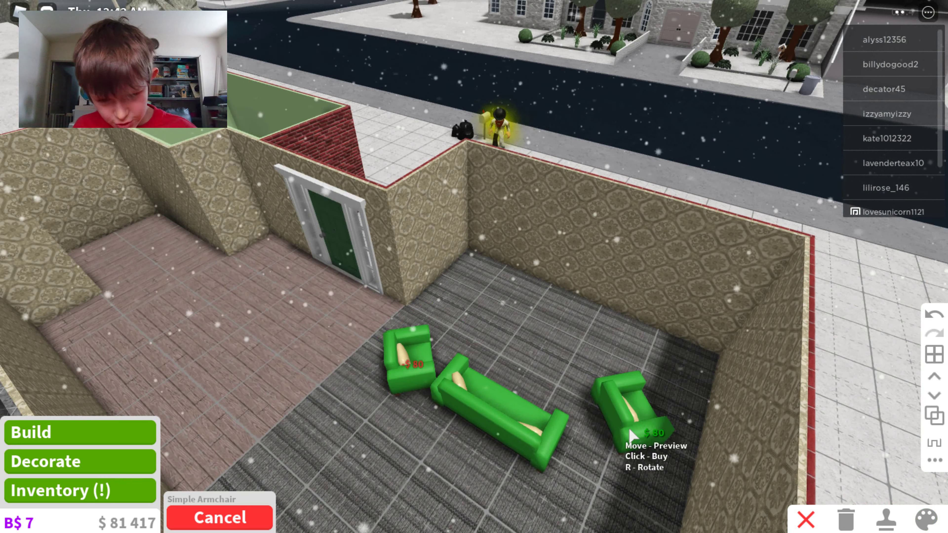
key(r)
key(r)
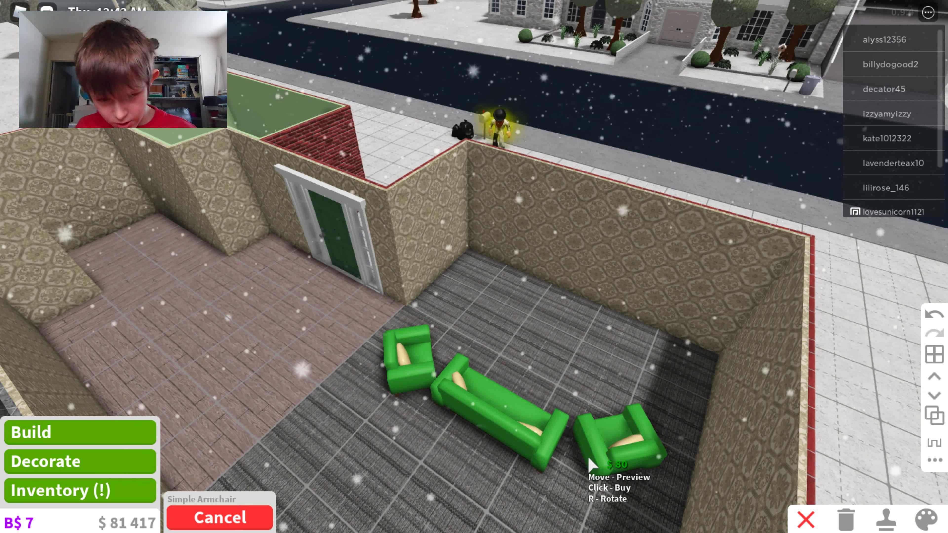
click(593, 464)
click(227, 517)
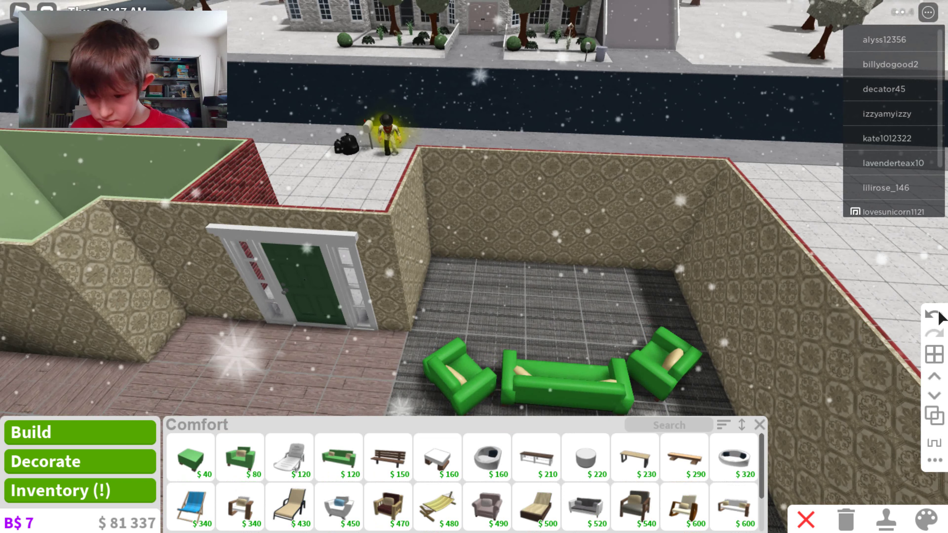
key(d)
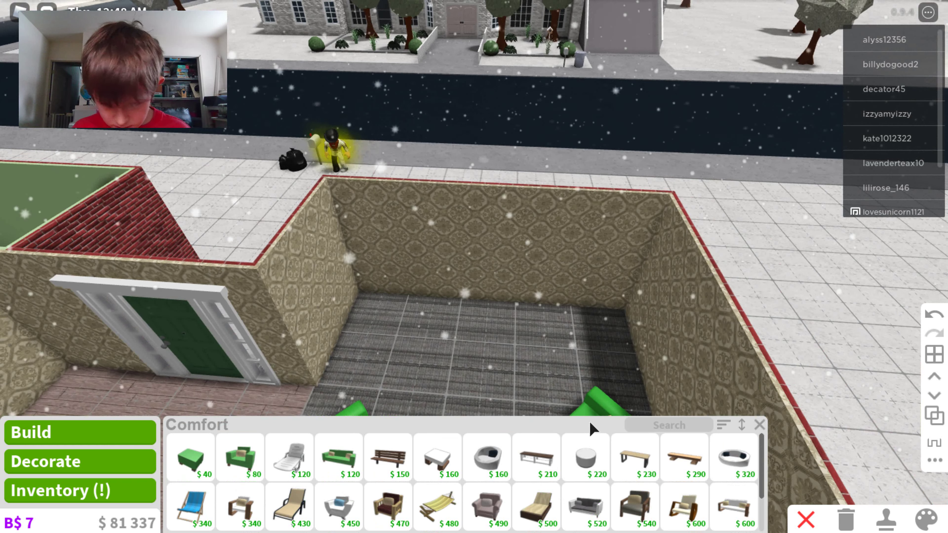
click(686, 431)
text(tv)
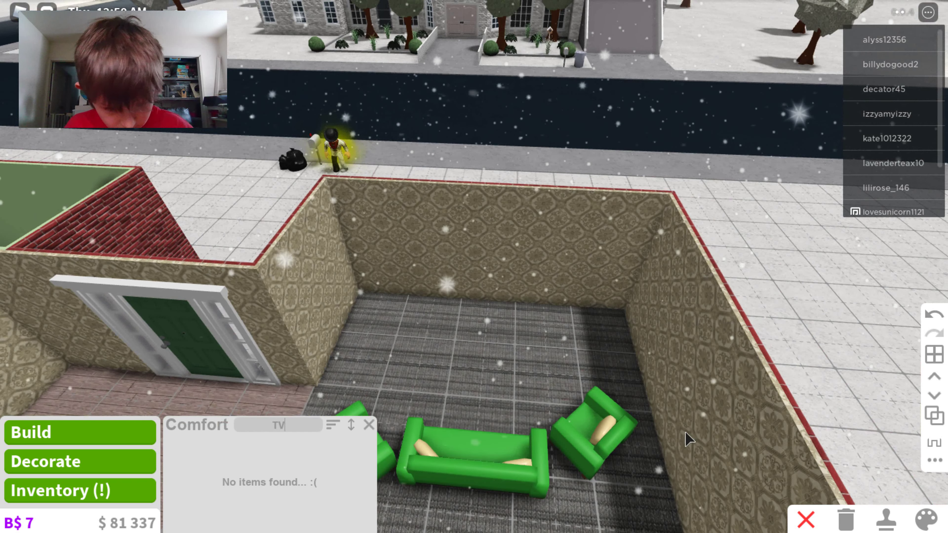
click(83, 433)
click(662, 507)
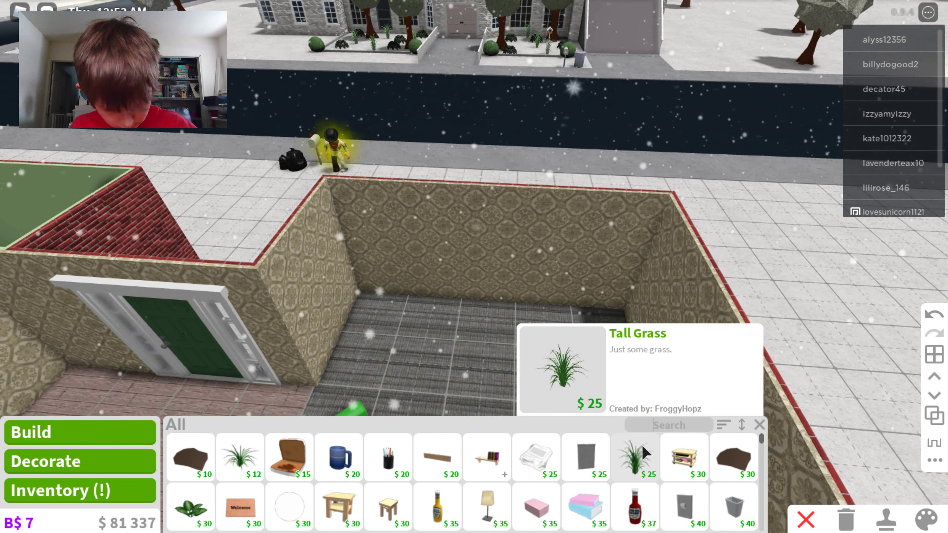
text(Tv)
click(388, 459)
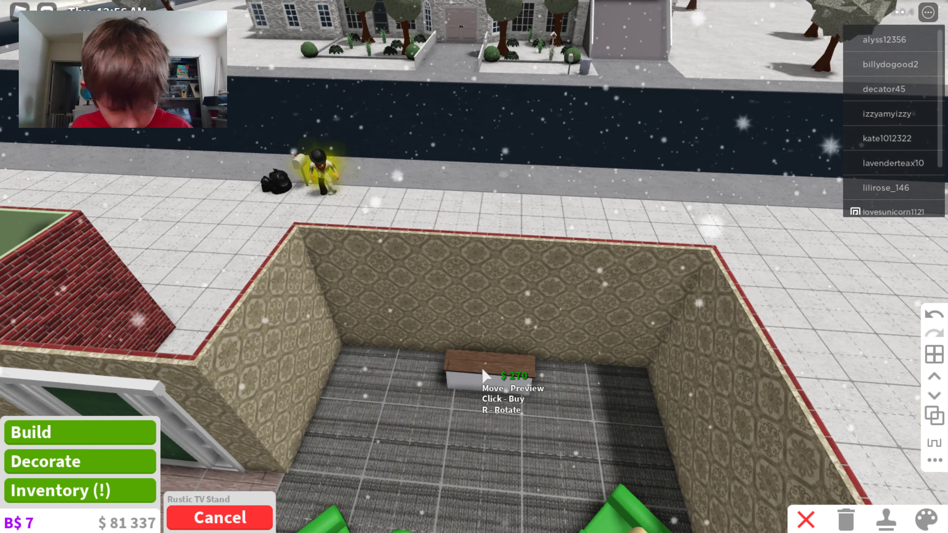
click(486, 374)
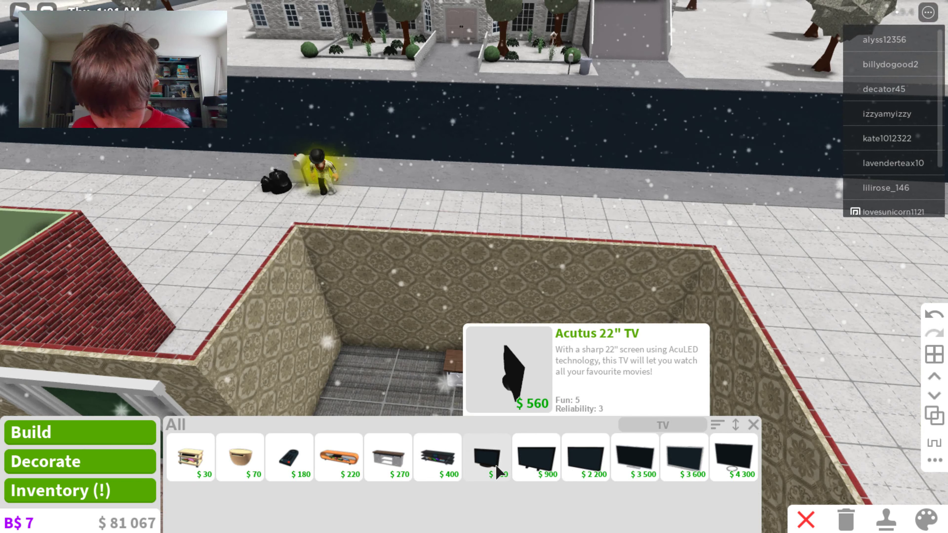
click(487, 458)
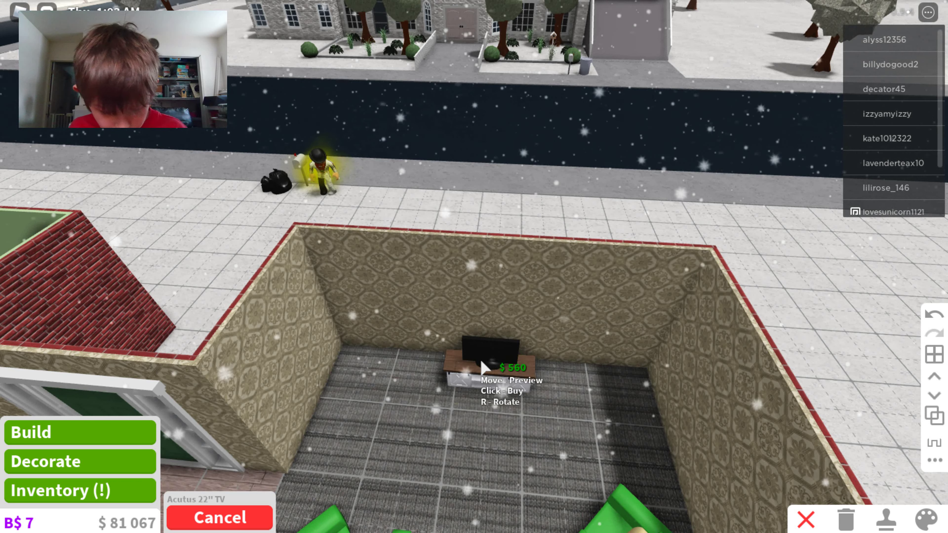
click(484, 372)
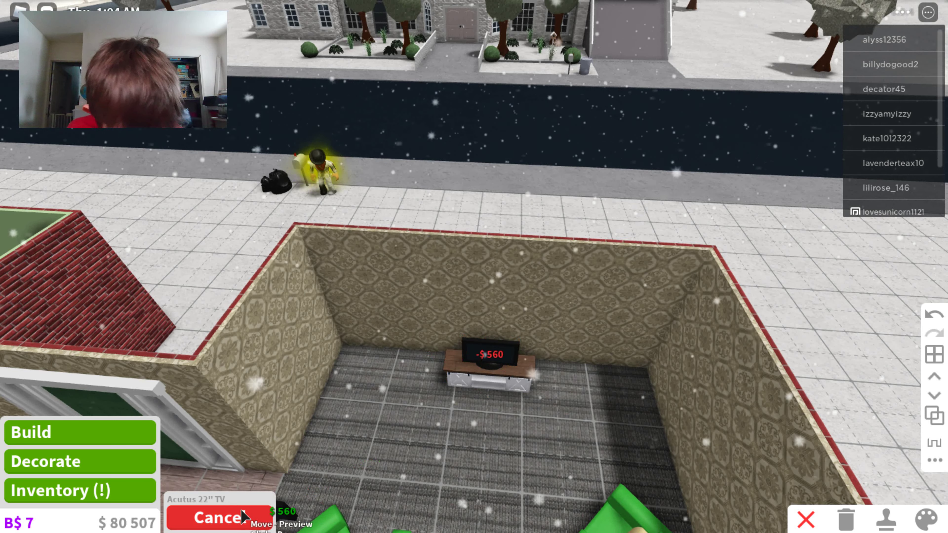
click(220, 518)
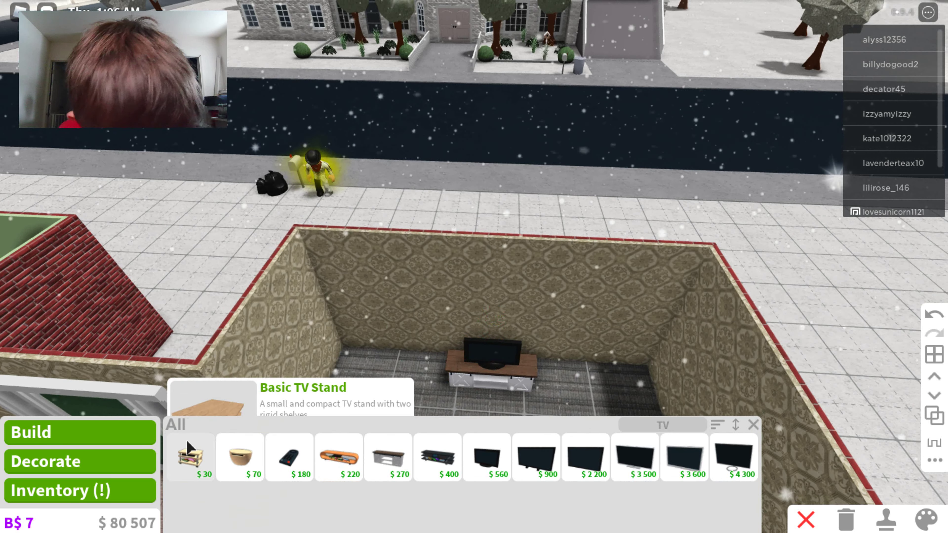
click(117, 458)
click(655, 452)
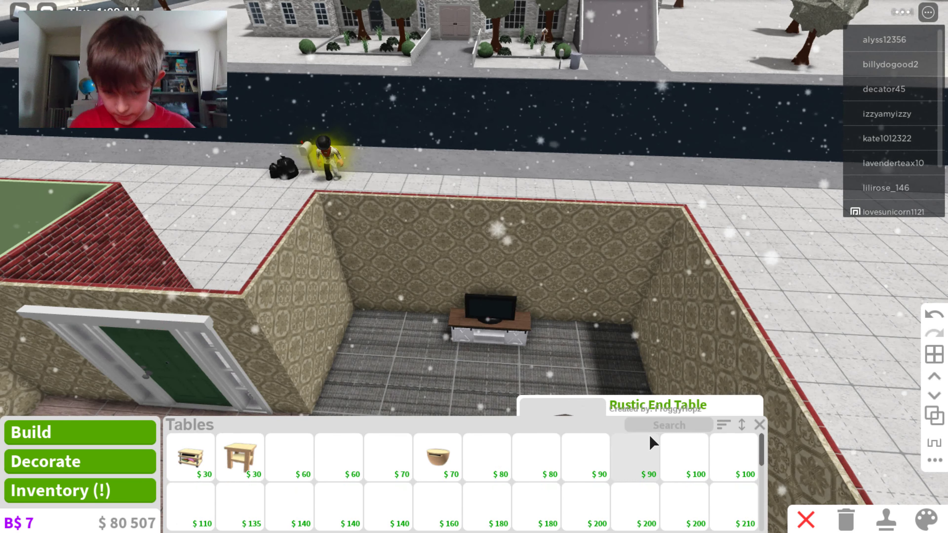
click(650, 426)
text(co)
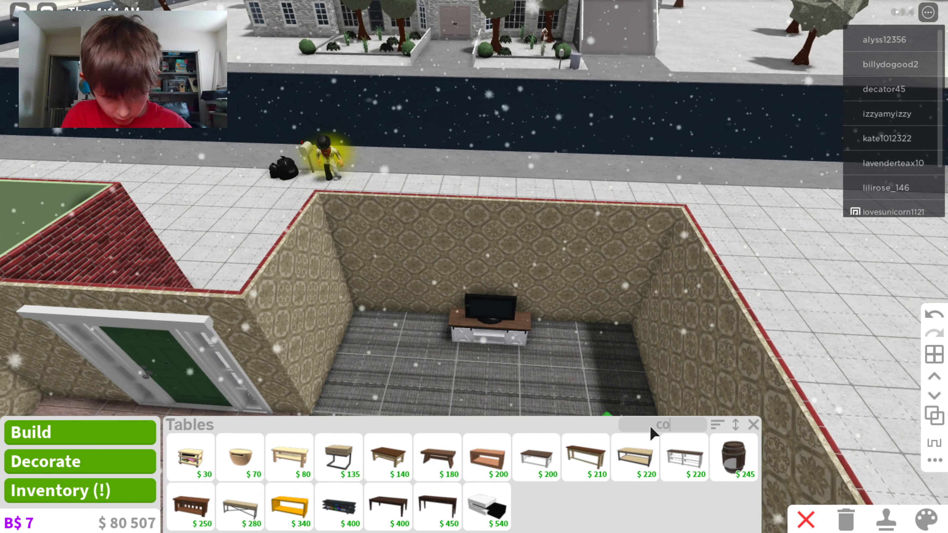
text(ff)
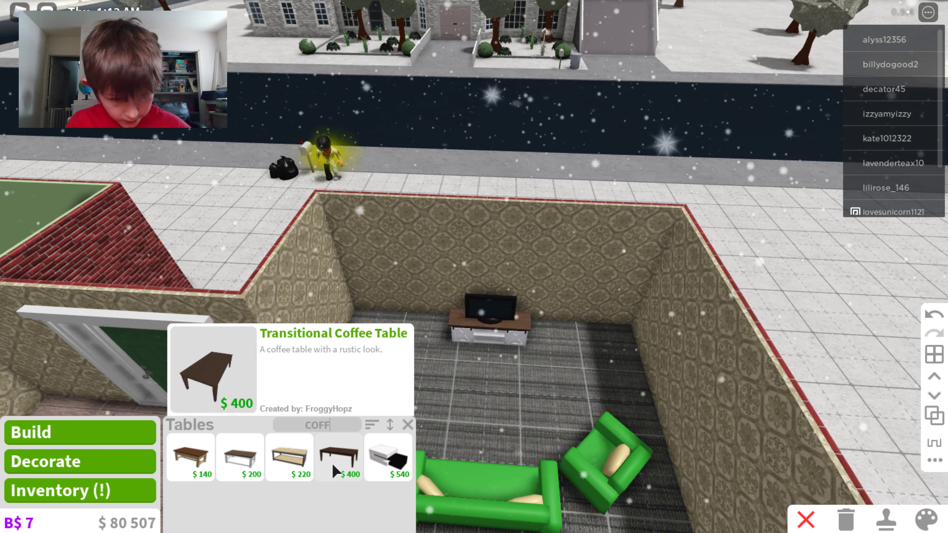
click(333, 471)
click(502, 416)
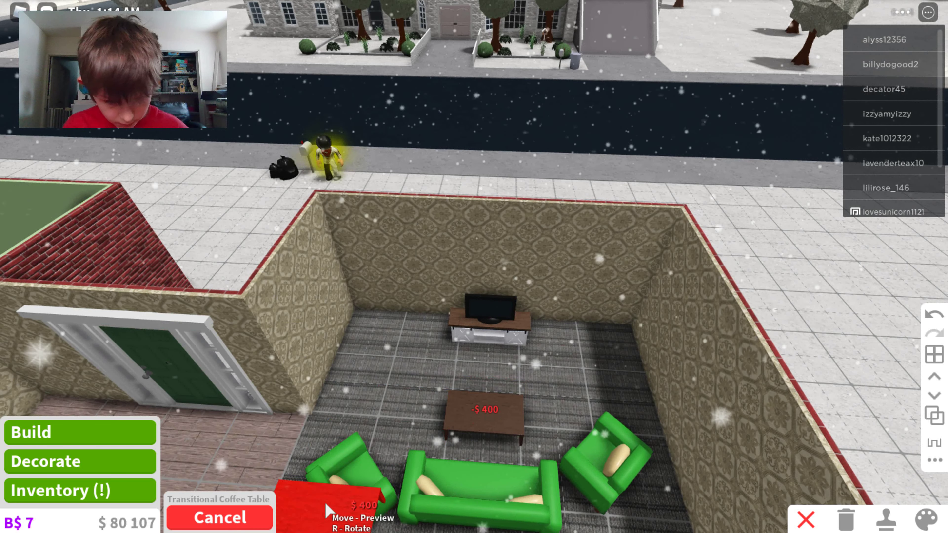
click(220, 517)
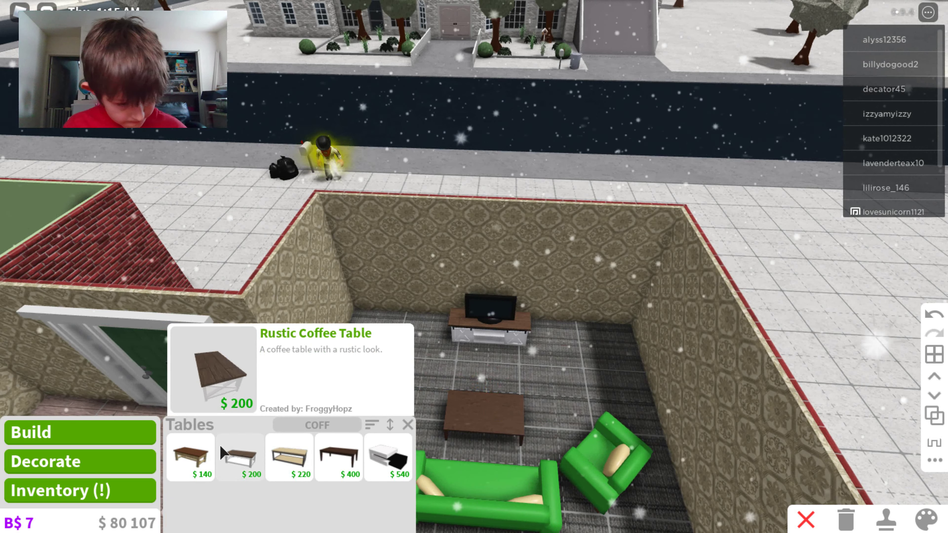
click(109, 464)
click(683, 520)
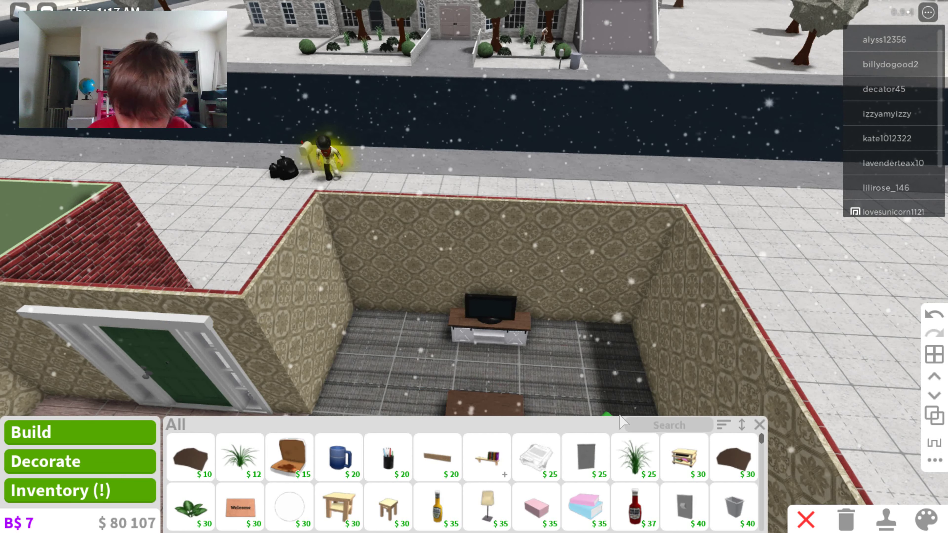
click(635, 429)
text(tv)
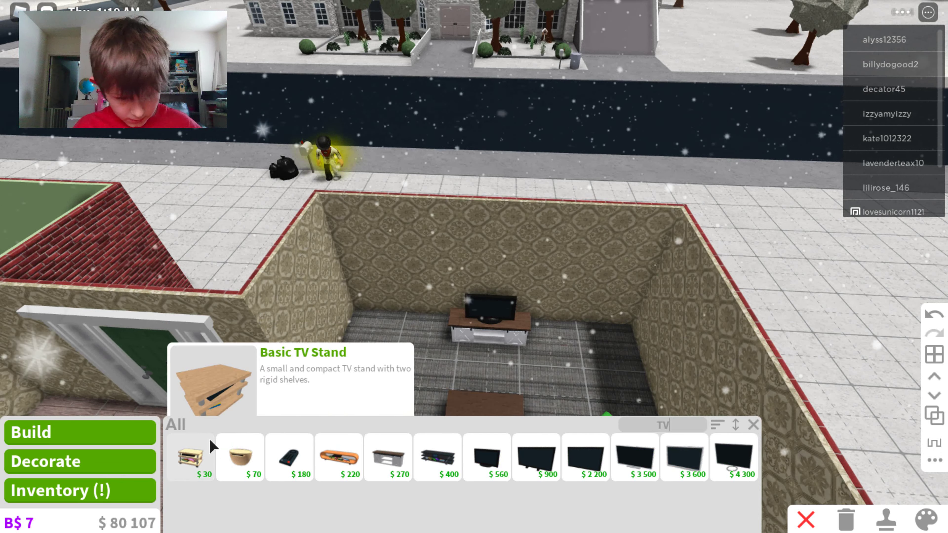
click(243, 454)
key(w)
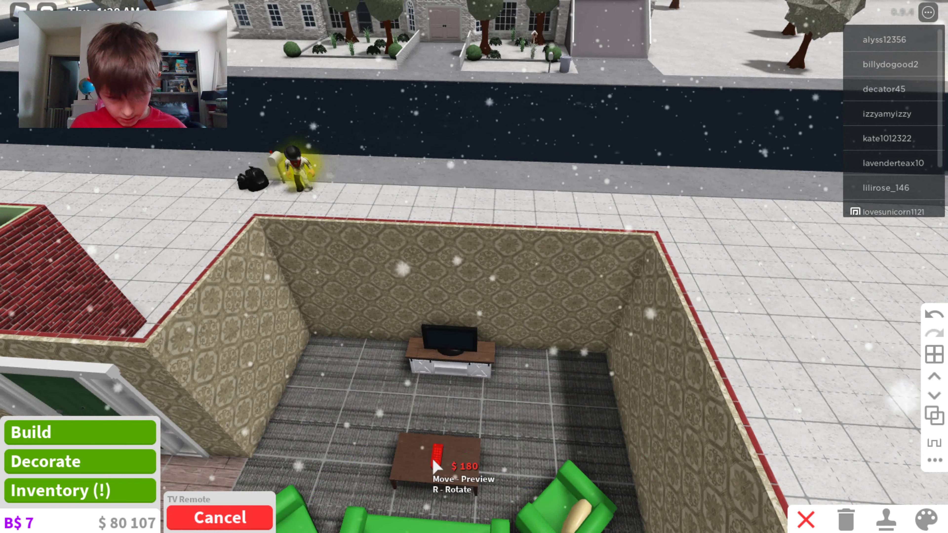
click(257, 515)
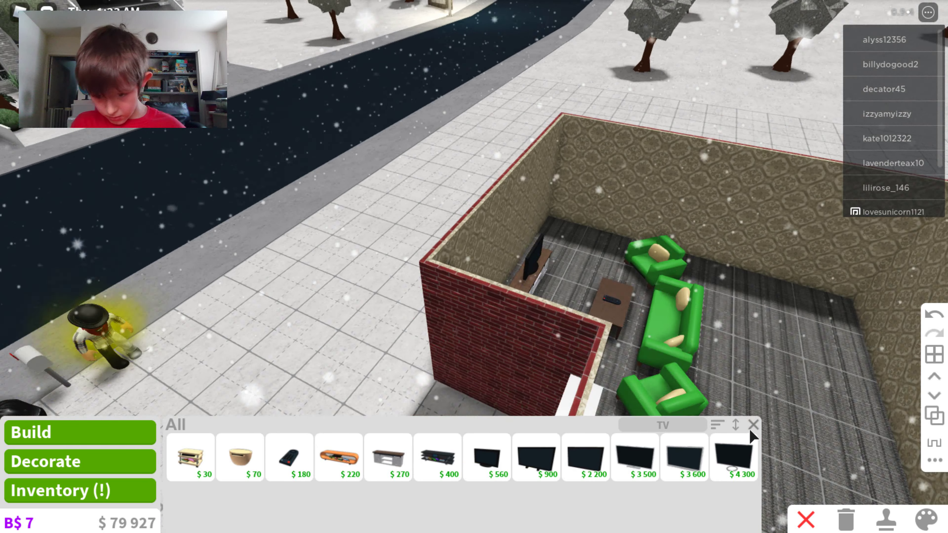
click(754, 425)
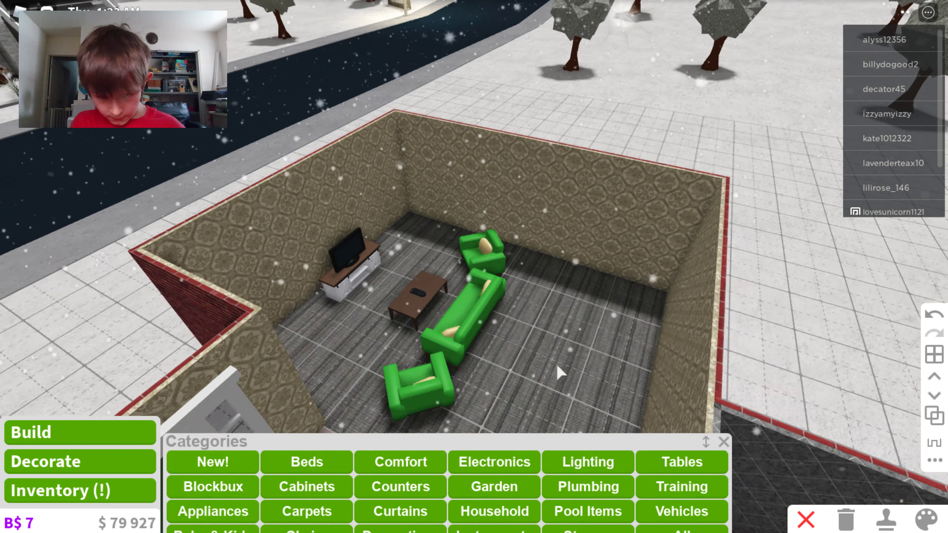
scroll(541, 368, up, 5)
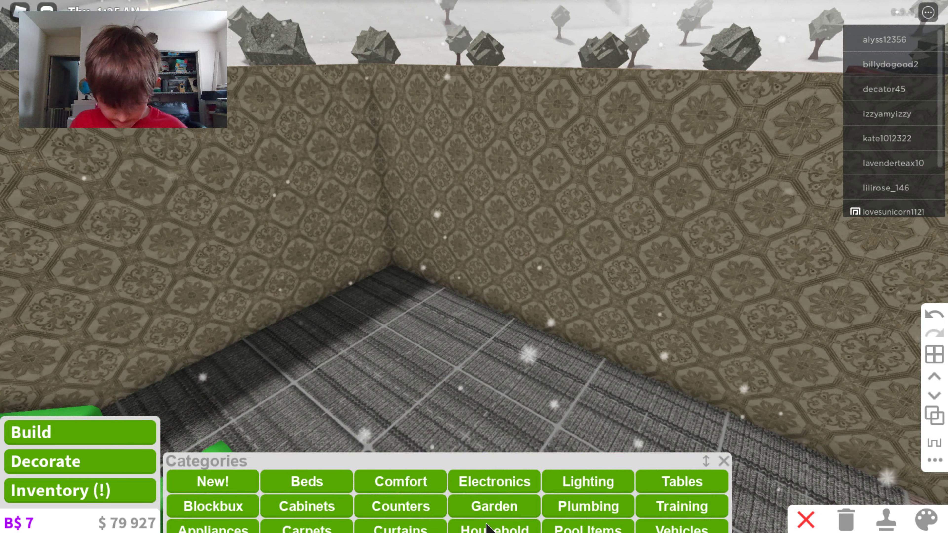
scroll(487, 528, down, 3)
click(487, 520)
click(338, 451)
key(r)
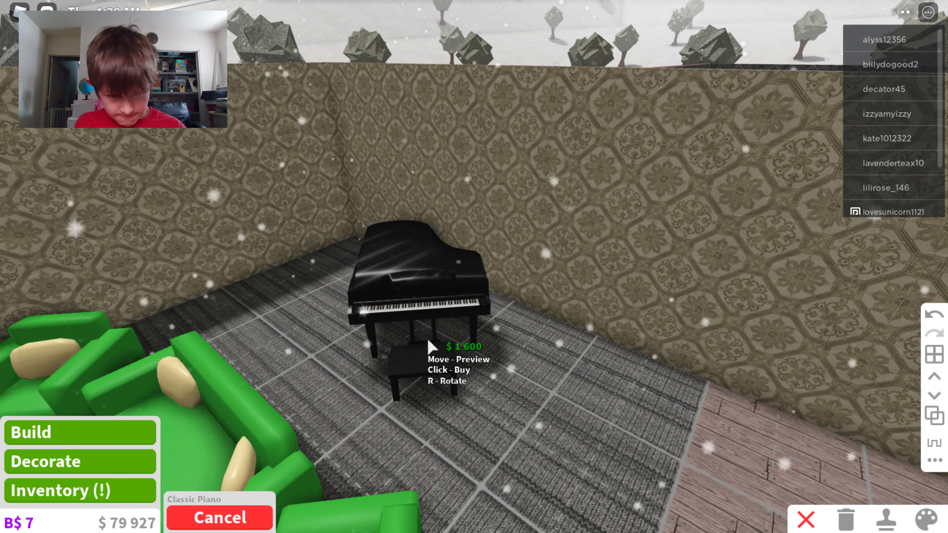
click(429, 345)
click(224, 516)
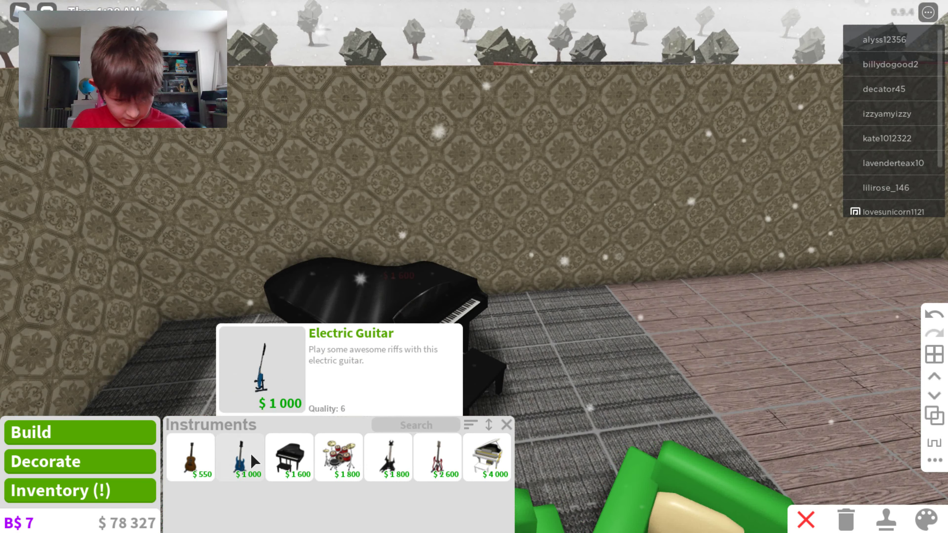
click(240, 458)
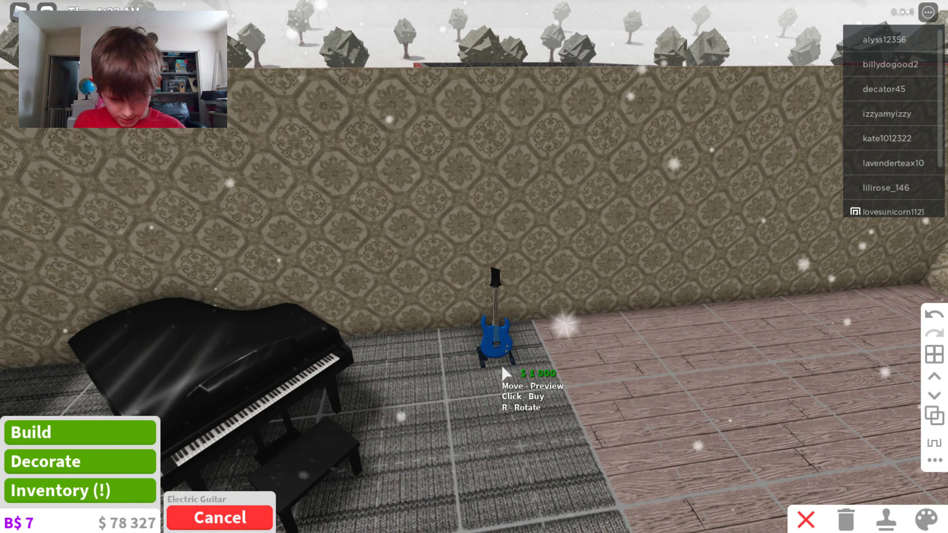
click(553, 353)
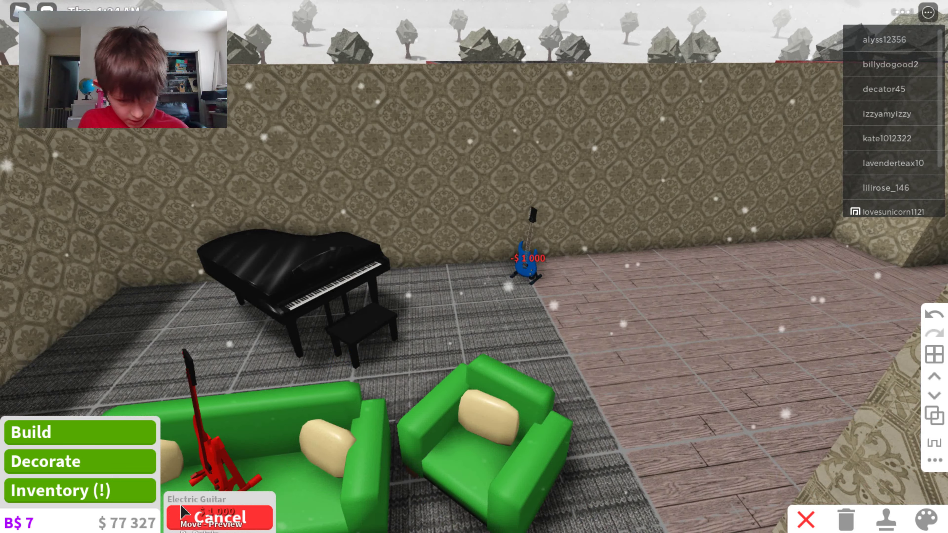
click(221, 518)
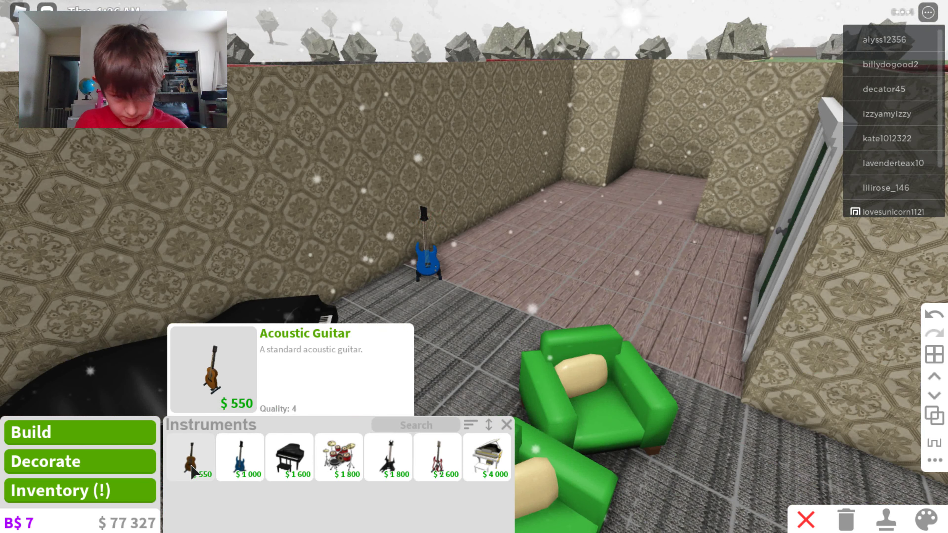
click(190, 459)
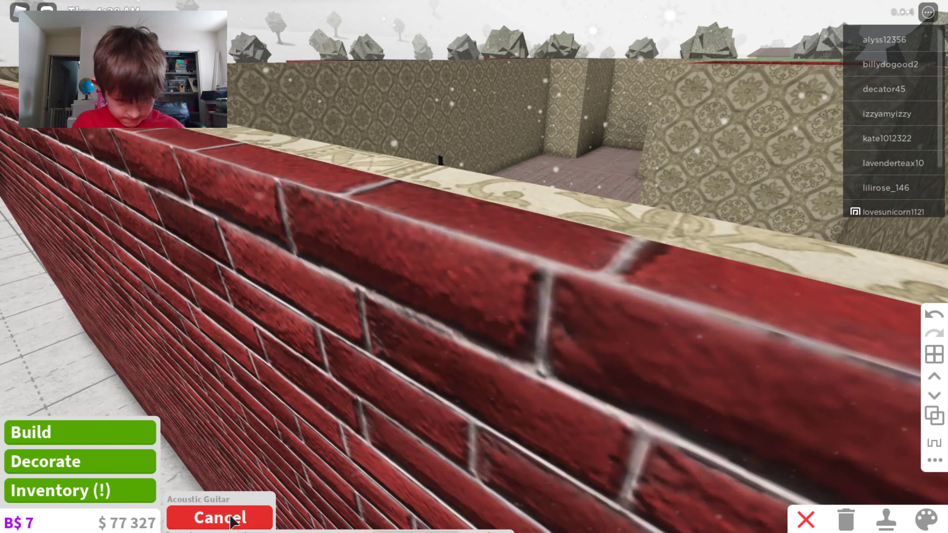
click(220, 517)
key(w)
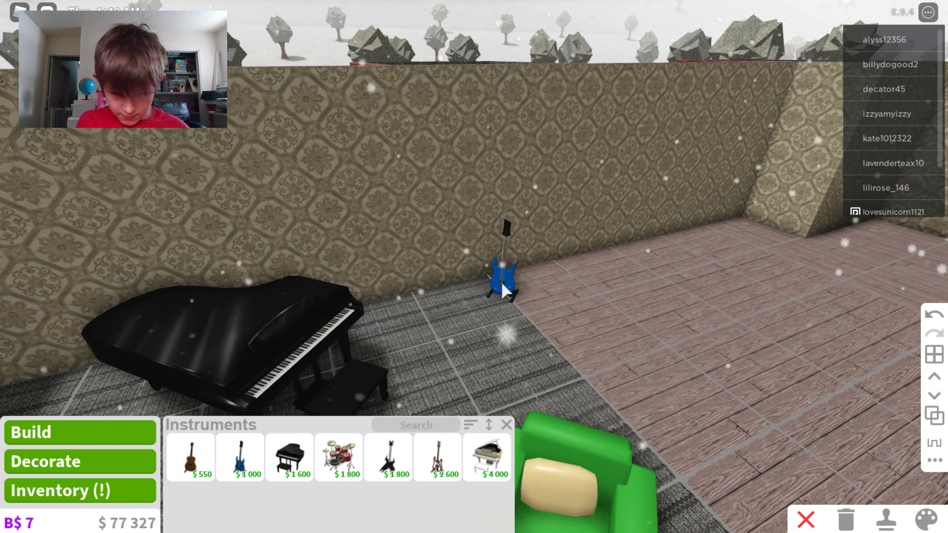
click(502, 289)
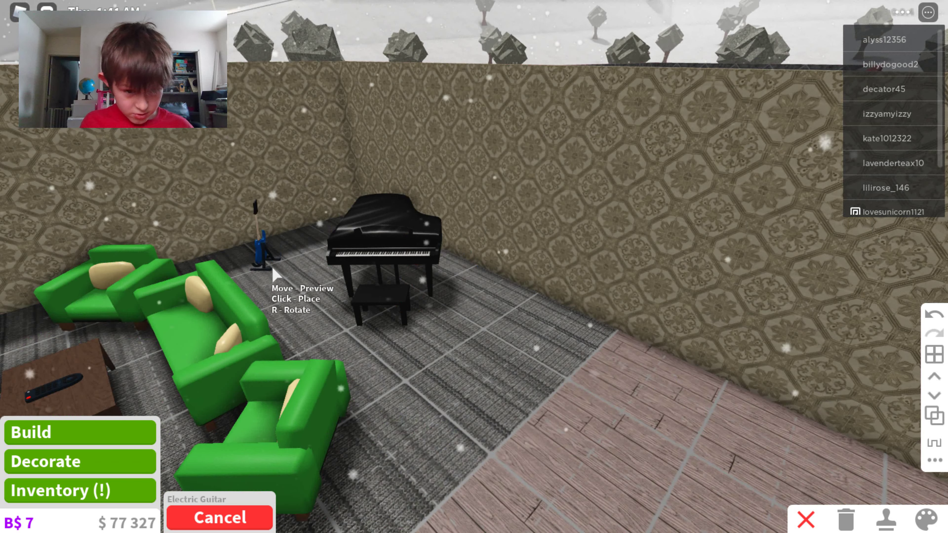
click(290, 250)
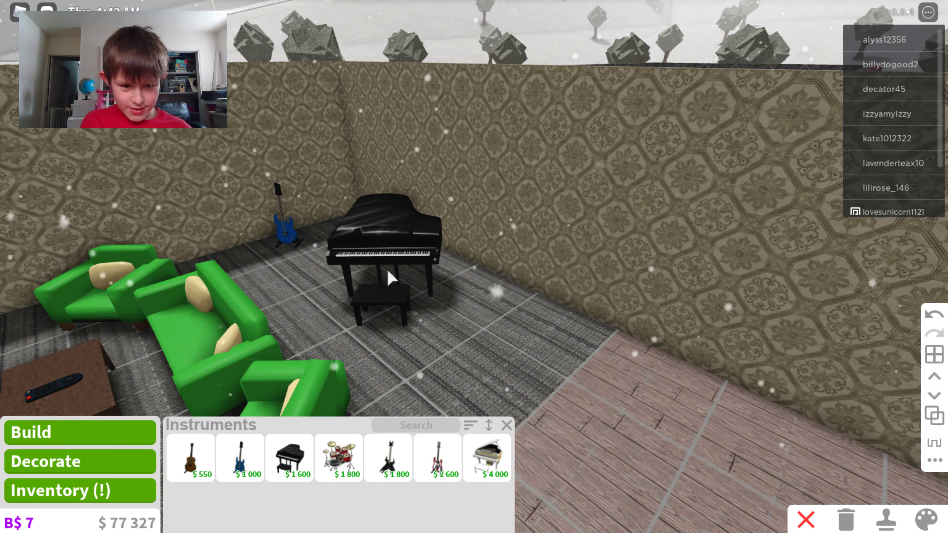
key(a)
scroll(365, 322, down, 5)
key(a)
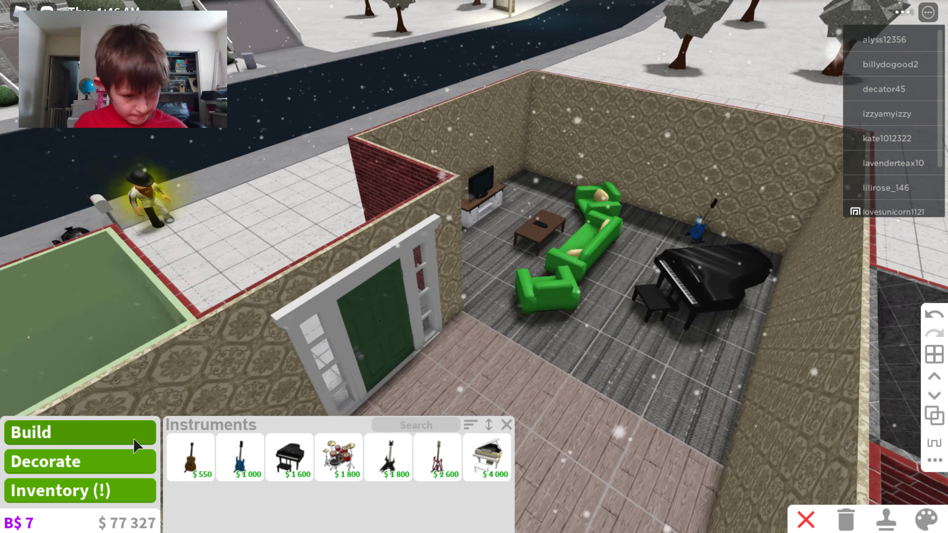
click(119, 467)
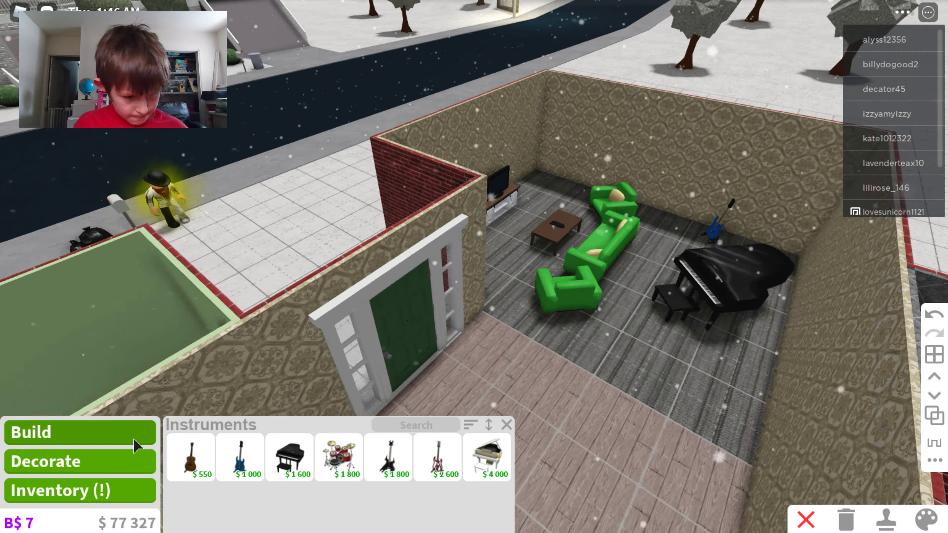
click(679, 525)
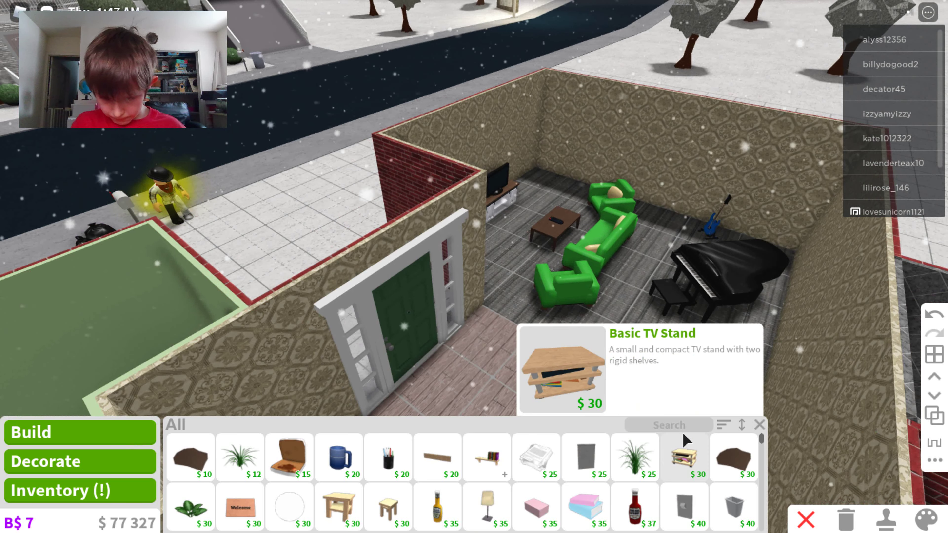
click(687, 429)
text(PAINT)
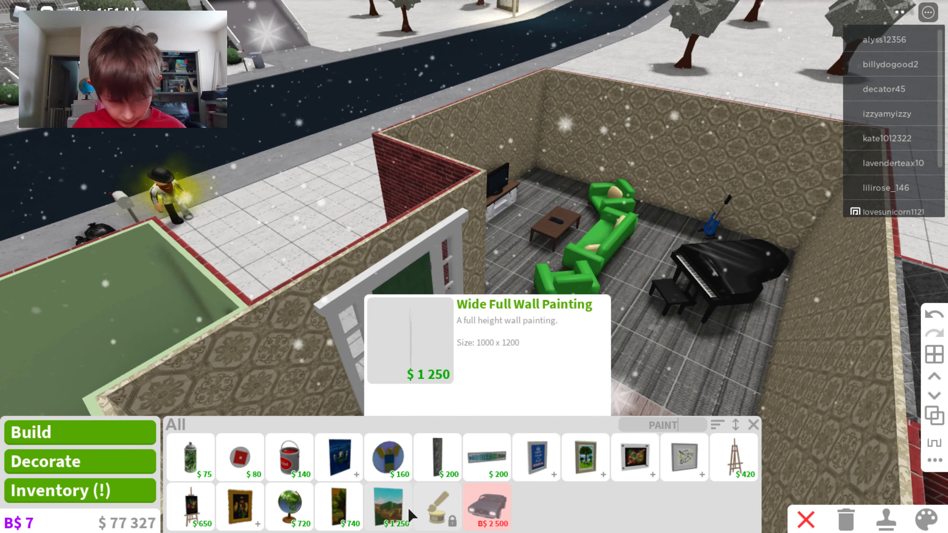
click(339, 476)
click(289, 458)
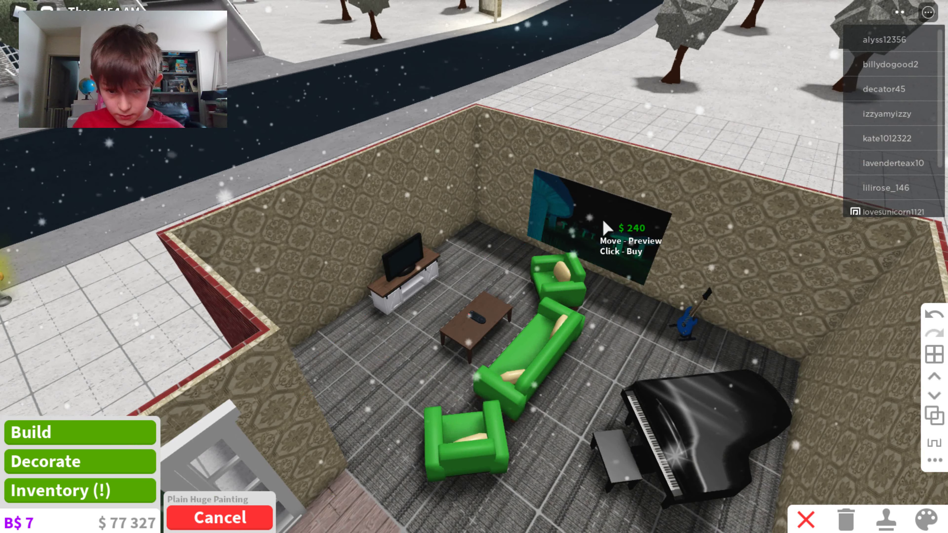
click(627, 223)
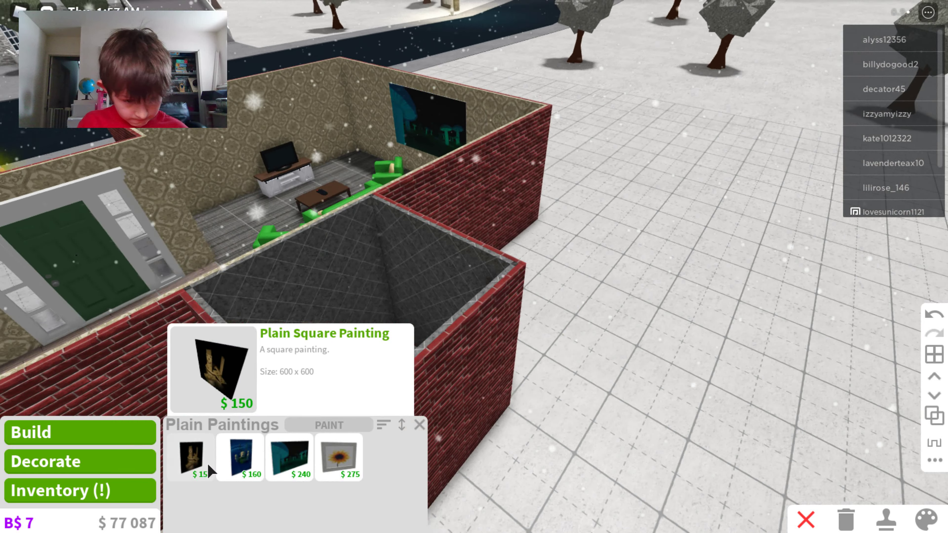
click(191, 458)
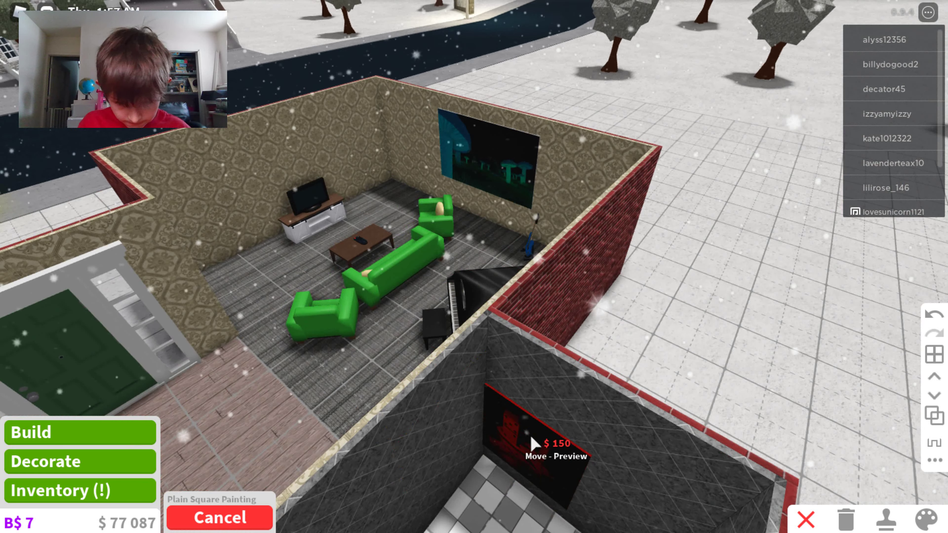
scroll(422, 434, up, 3)
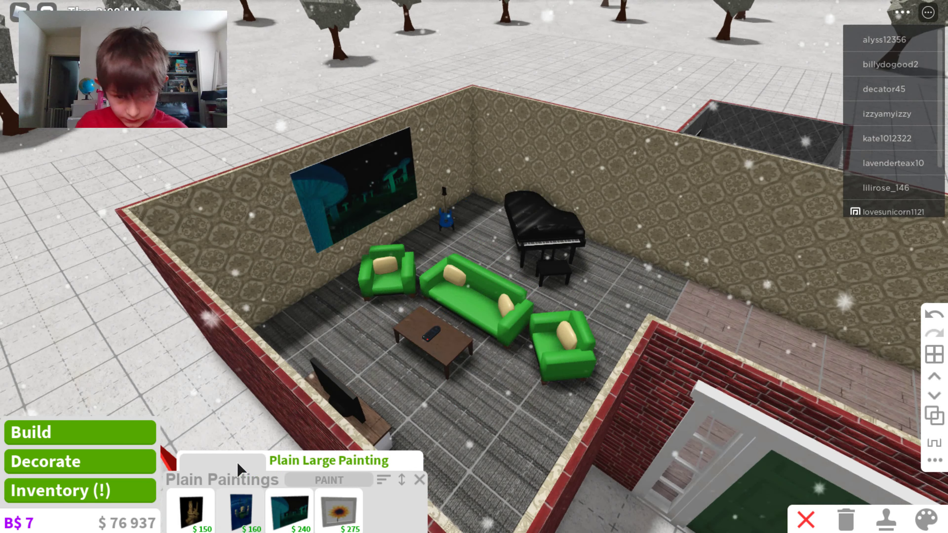
click(242, 463)
scroll(552, 246, down, 2)
click(513, 219)
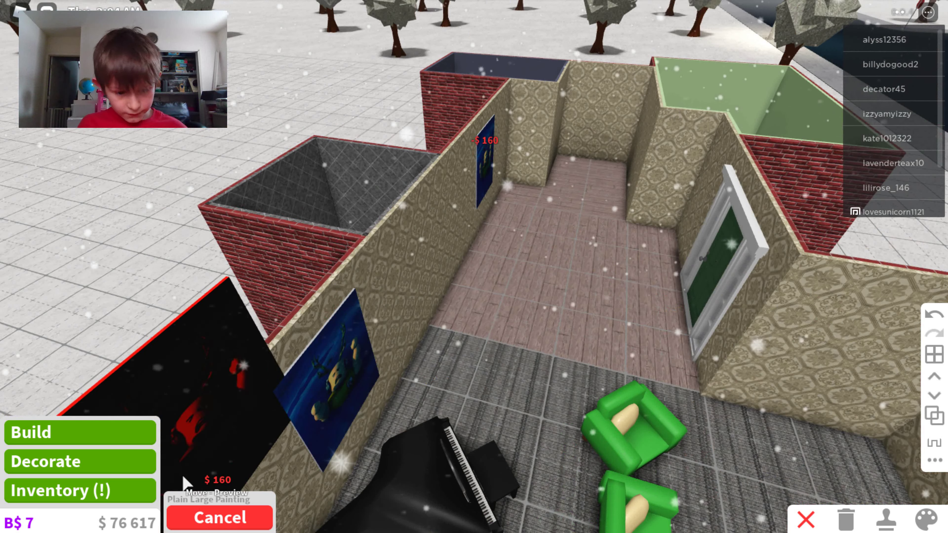
click(194, 518)
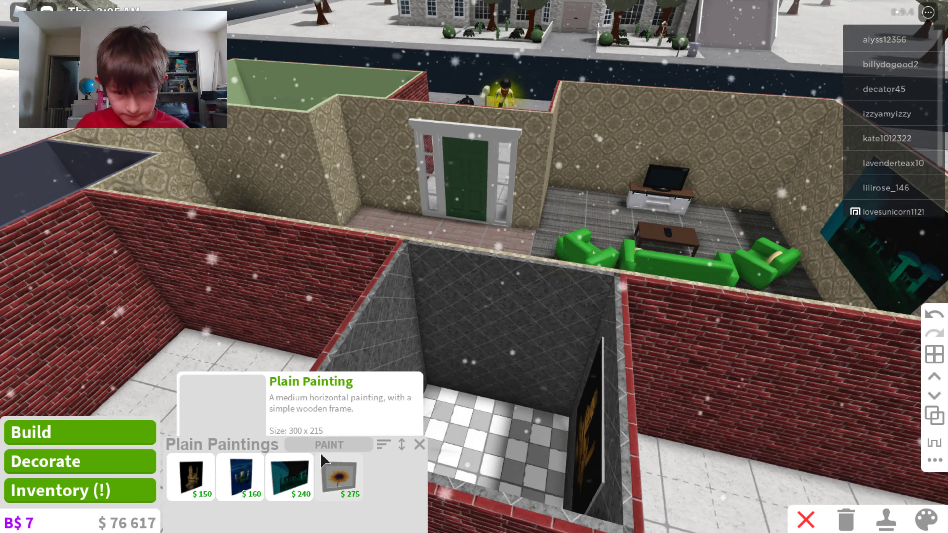
click(338, 456)
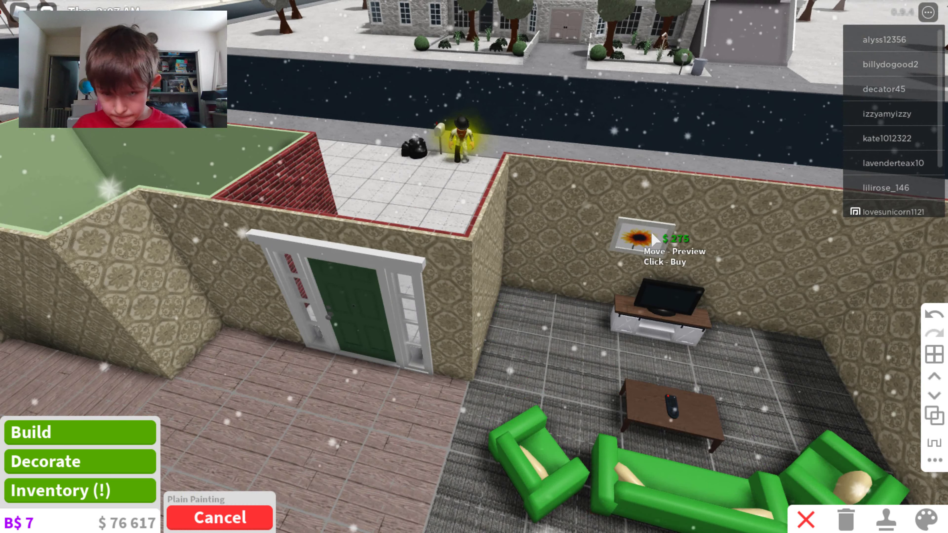
click(590, 241)
key(d)
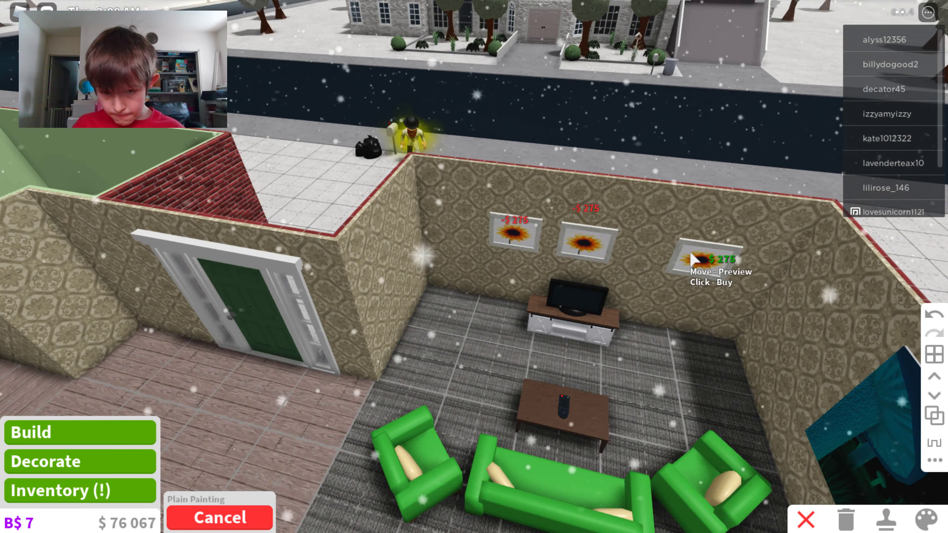
click(674, 258)
key(a)
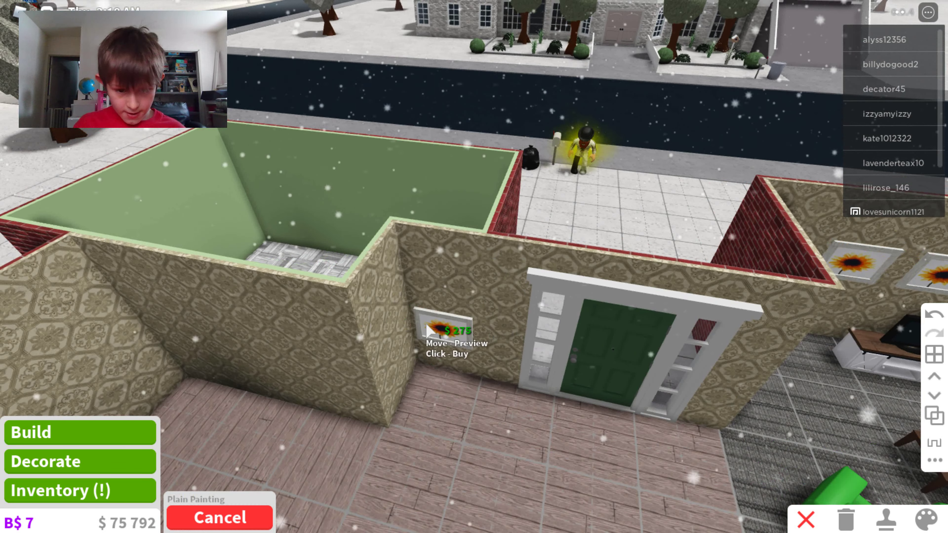
click(307, 401)
key(a)
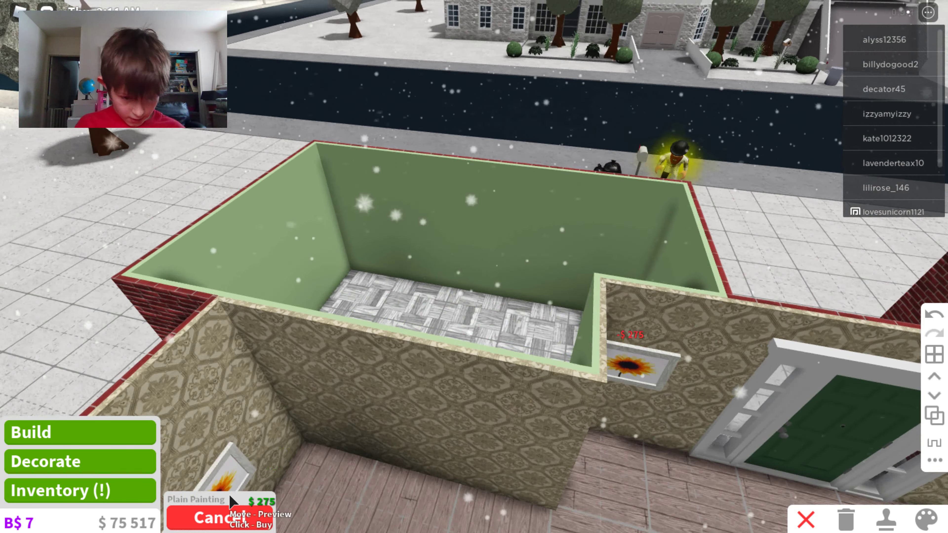
click(223, 507)
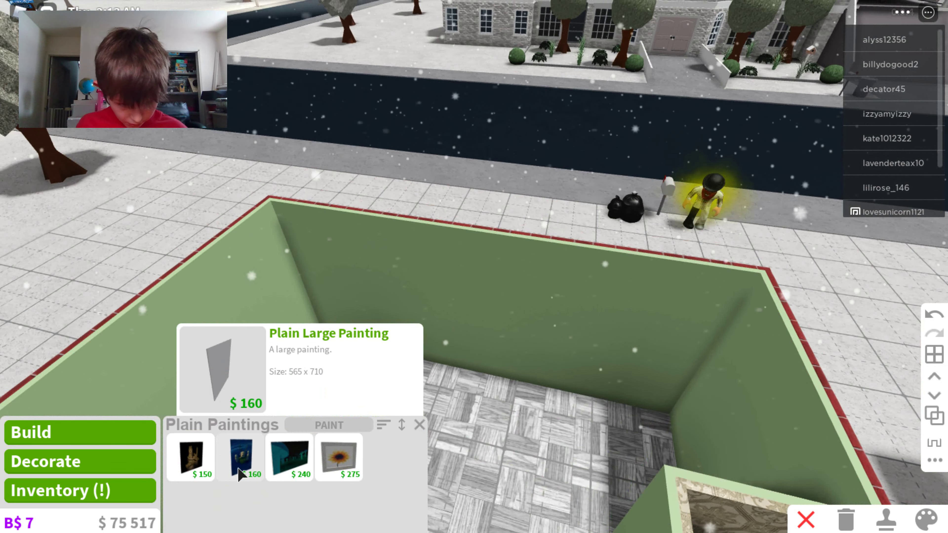
click(241, 467)
key(a)
click(590, 190)
key(a)
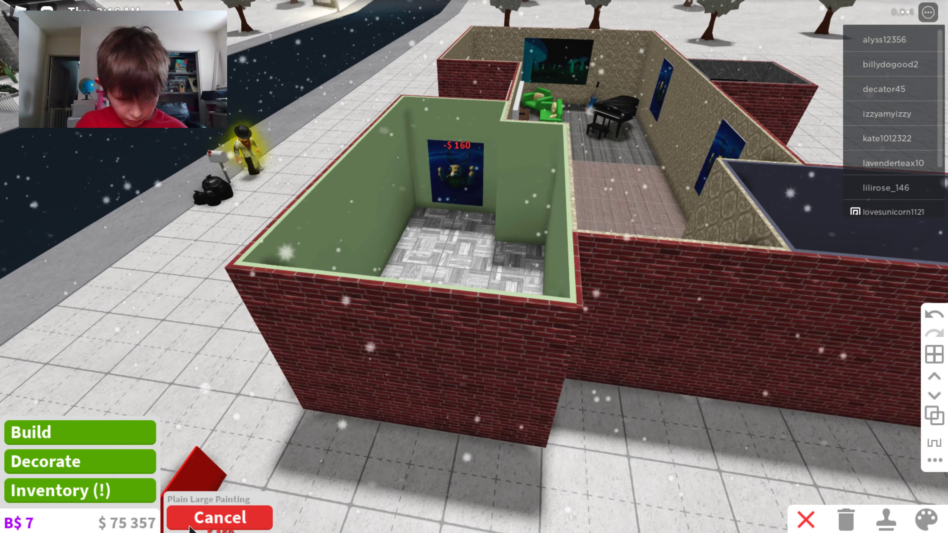
click(228, 520)
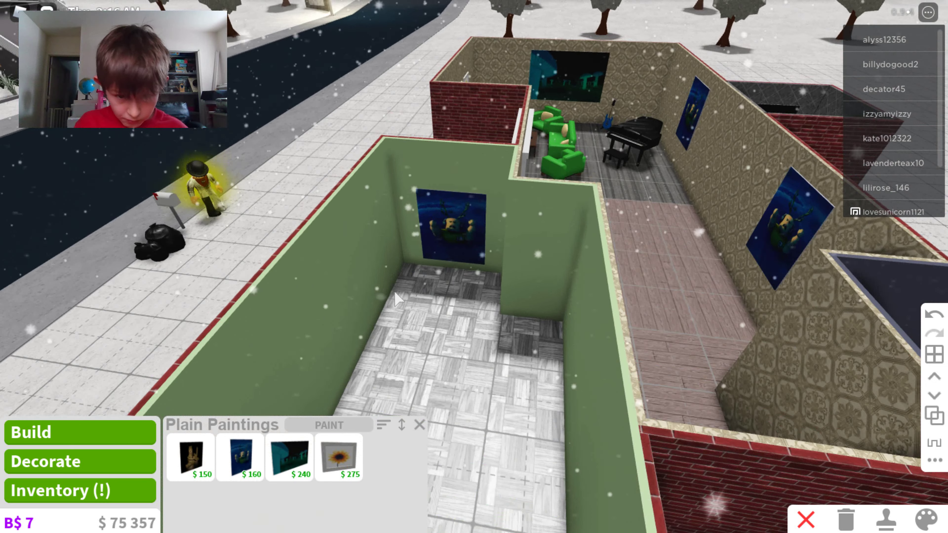
click(450, 233)
click(220, 517)
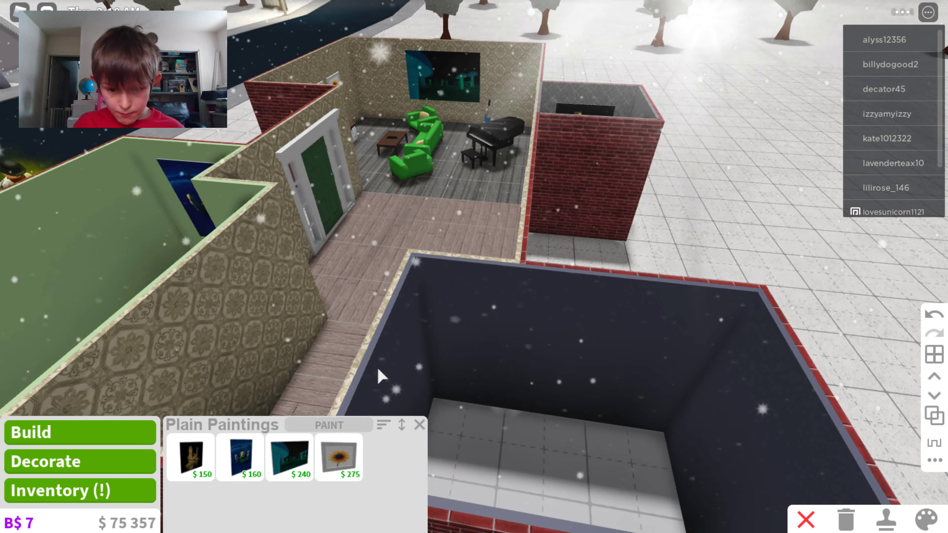
click(194, 457)
click(515, 352)
click(221, 517)
click(42, 435)
click(329, 455)
key(Left)
key(Left)
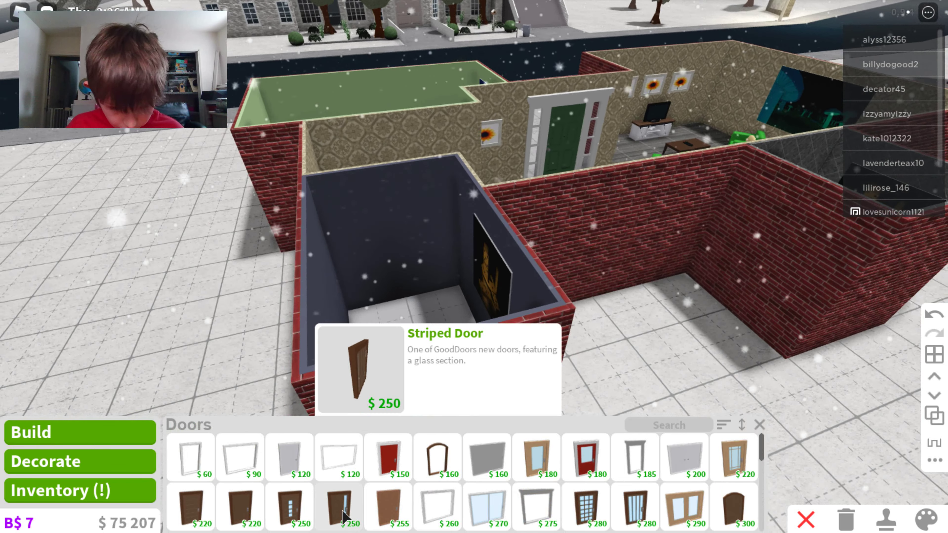
key(Left)
click(328, 514)
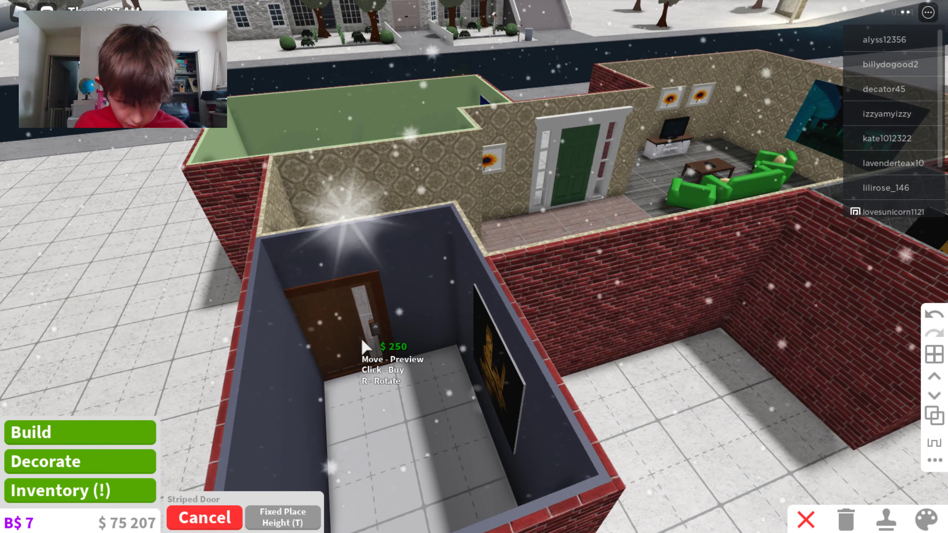
click(214, 524)
Step: Adjust the camera zoom to frame the room walls for door placement
scroll(339, 398, up, 3)
scroll(635, 522, down, 3)
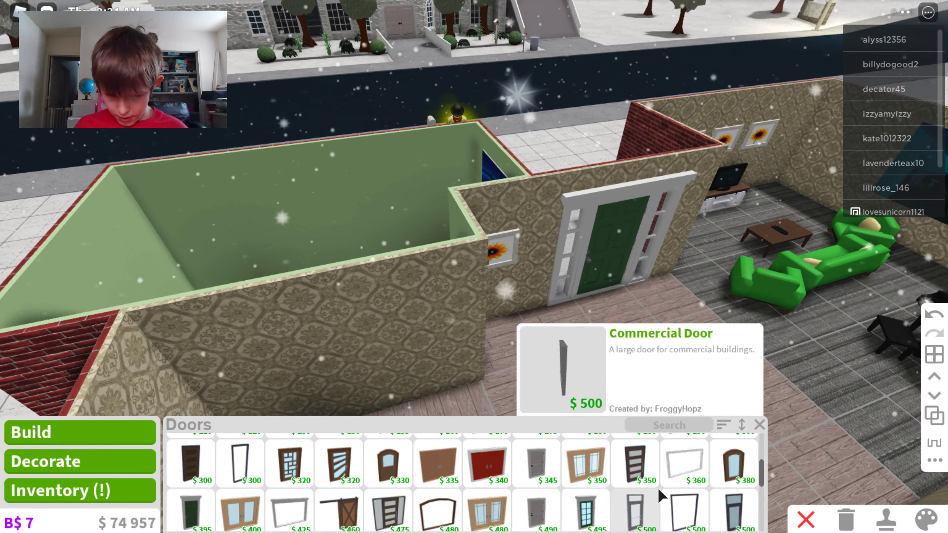
click(671, 467)
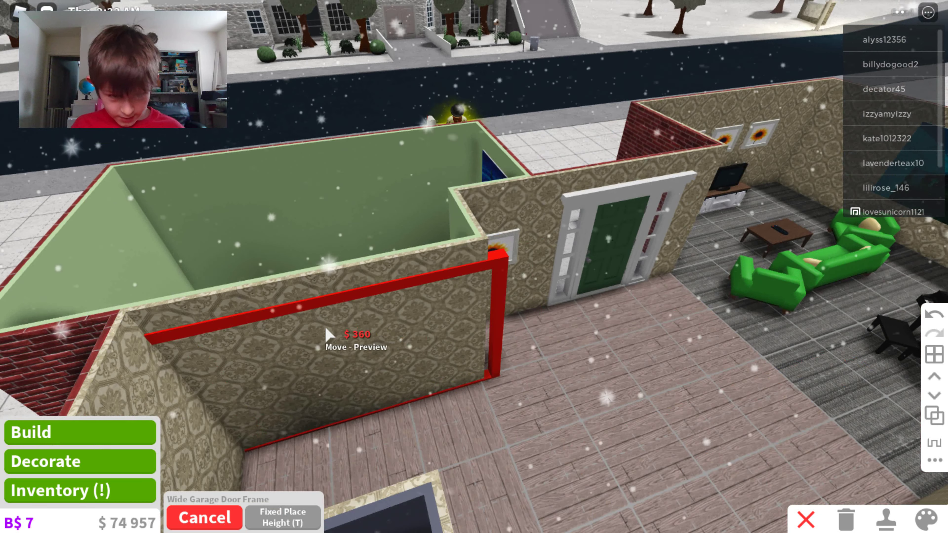
click(328, 335)
click(204, 517)
scroll(305, 375, up, 5)
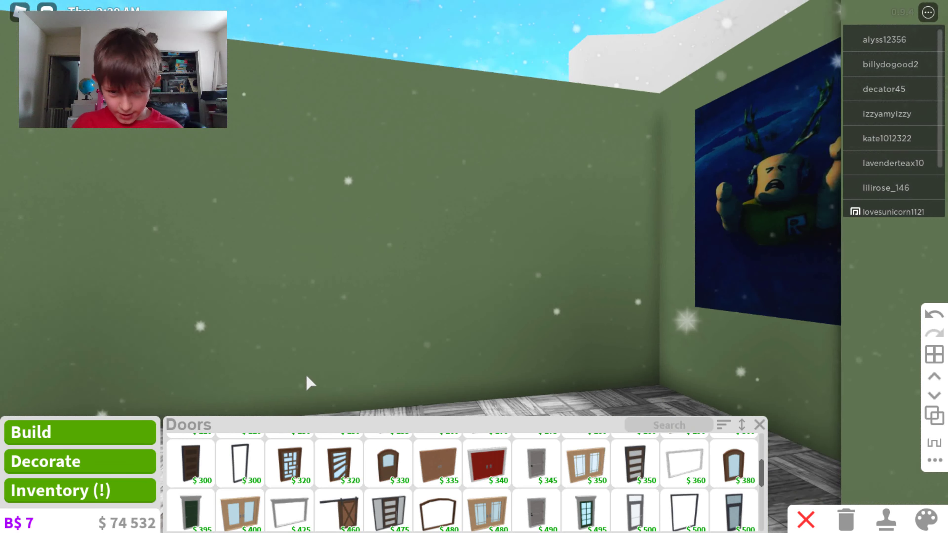
scroll(306, 377, down, 5)
scroll(380, 325, up, 5)
scroll(380, 325, down, 5)
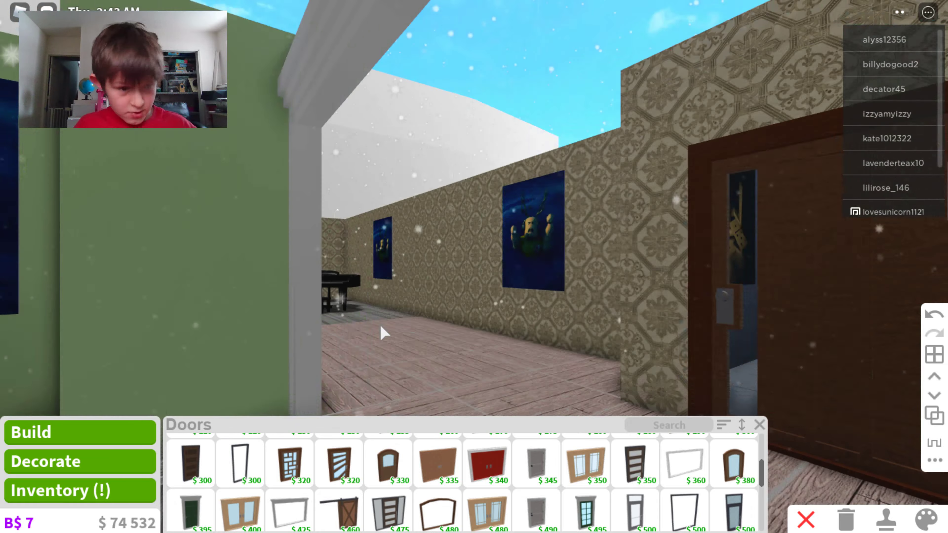